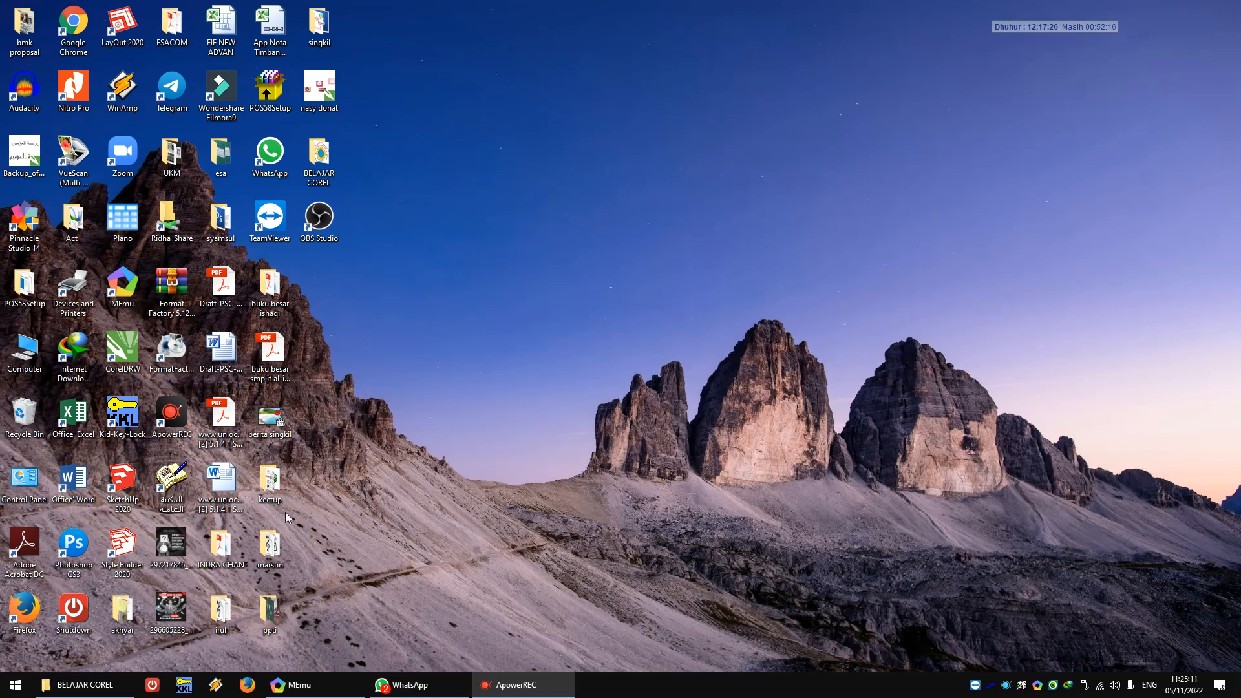
- Start CorelDRAW and open the drawing Belajar corel1 from the BELAJAR COREL folder on the Desktop
double_click(139, 372)
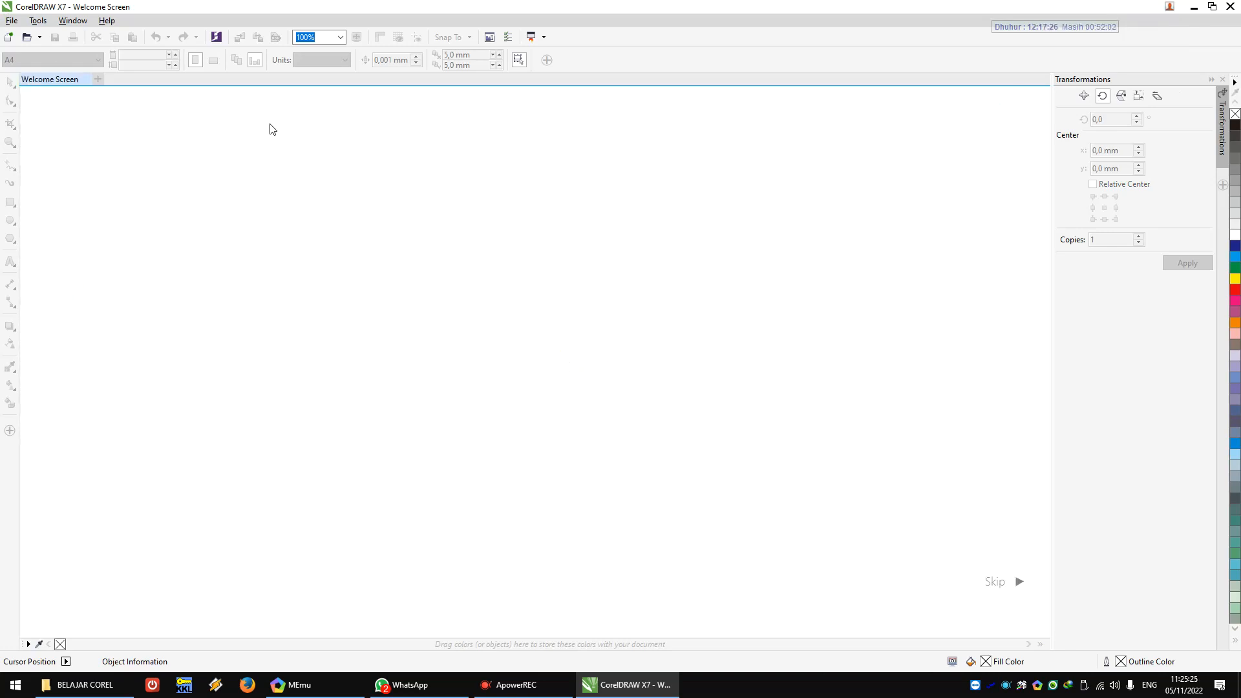
left_click(13, 21)
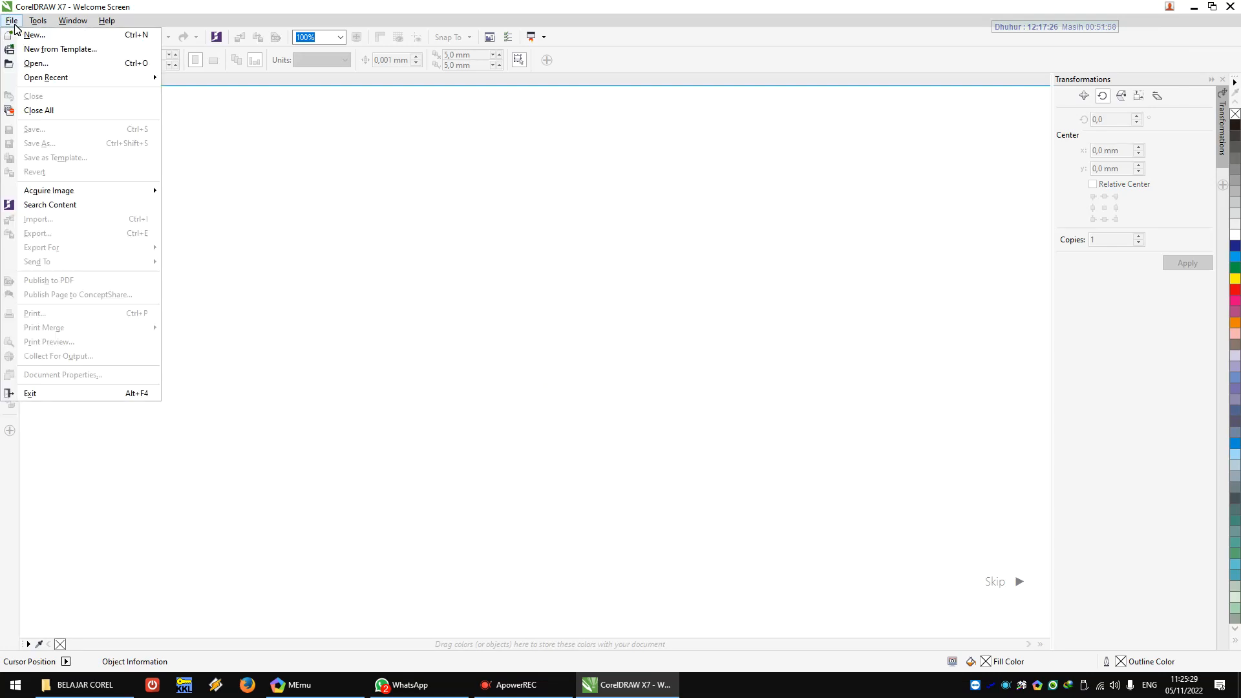
left_click(33, 63)
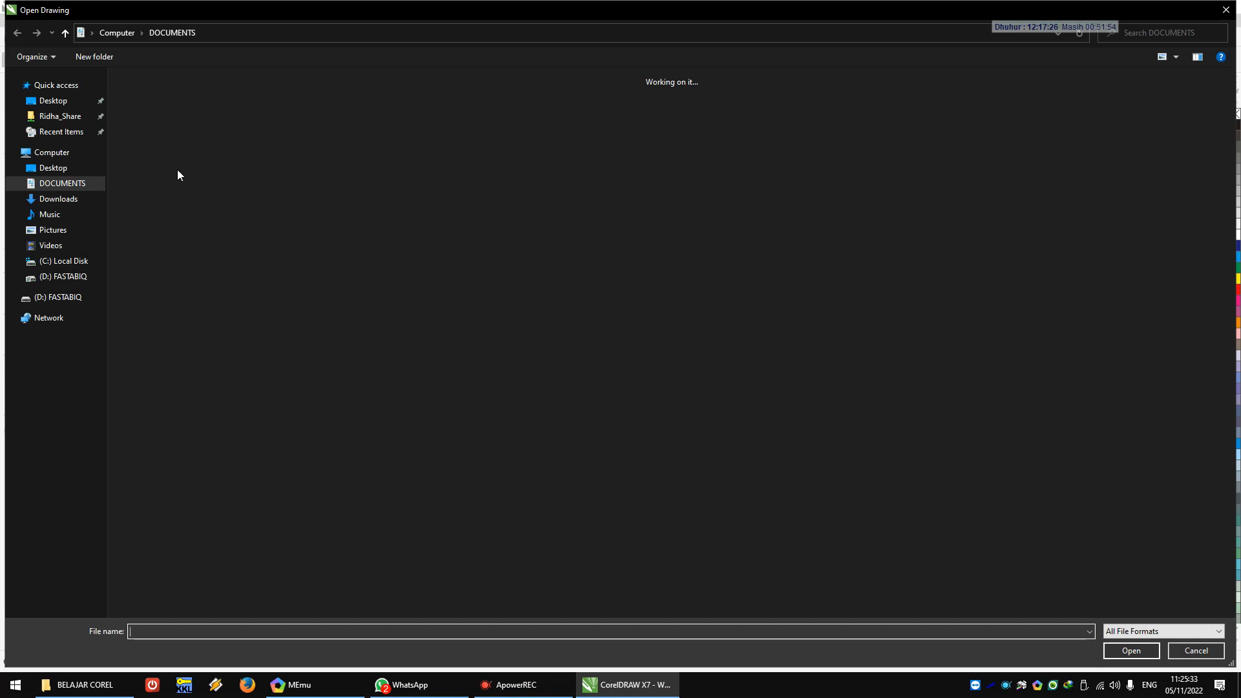
left_click(64, 169)
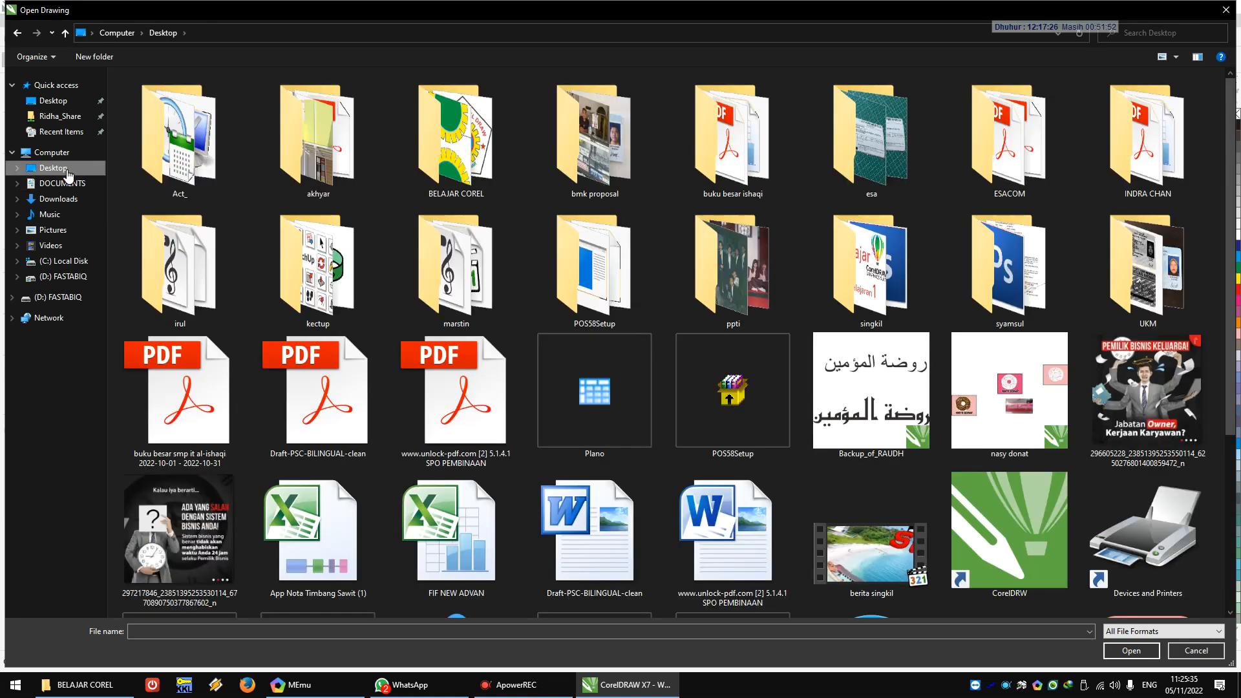
double_click(468, 143)
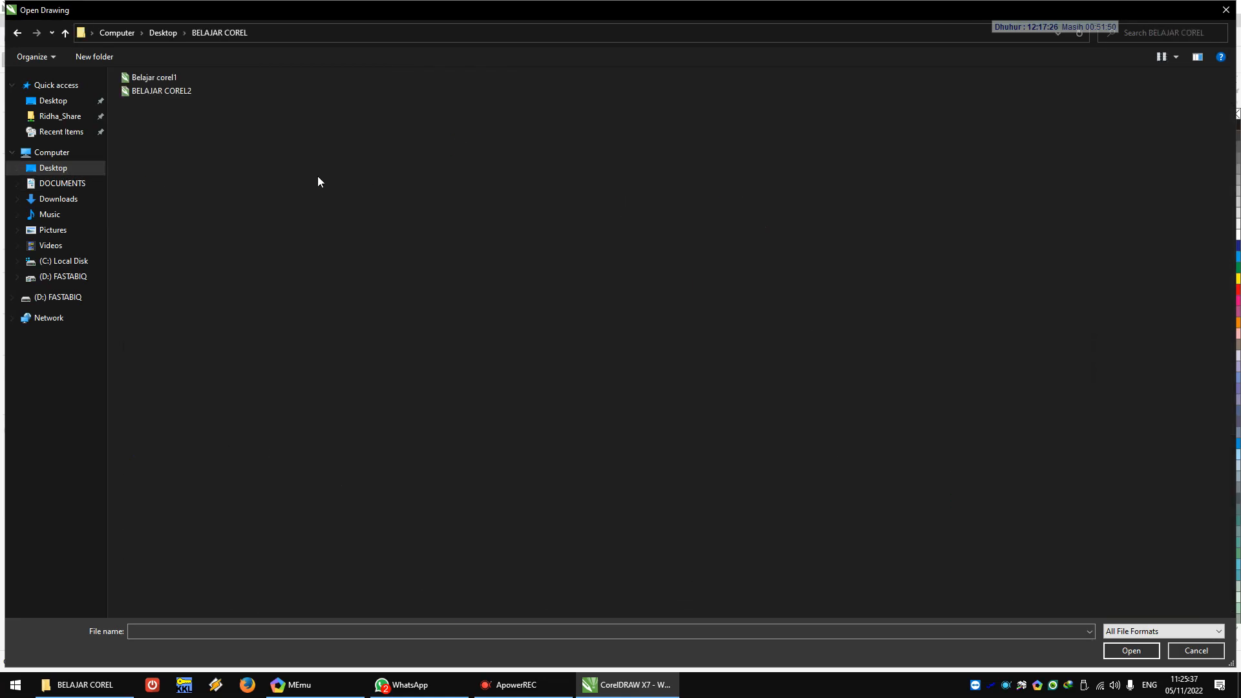
scroll(370, 203, "up", 4, "ctrl")
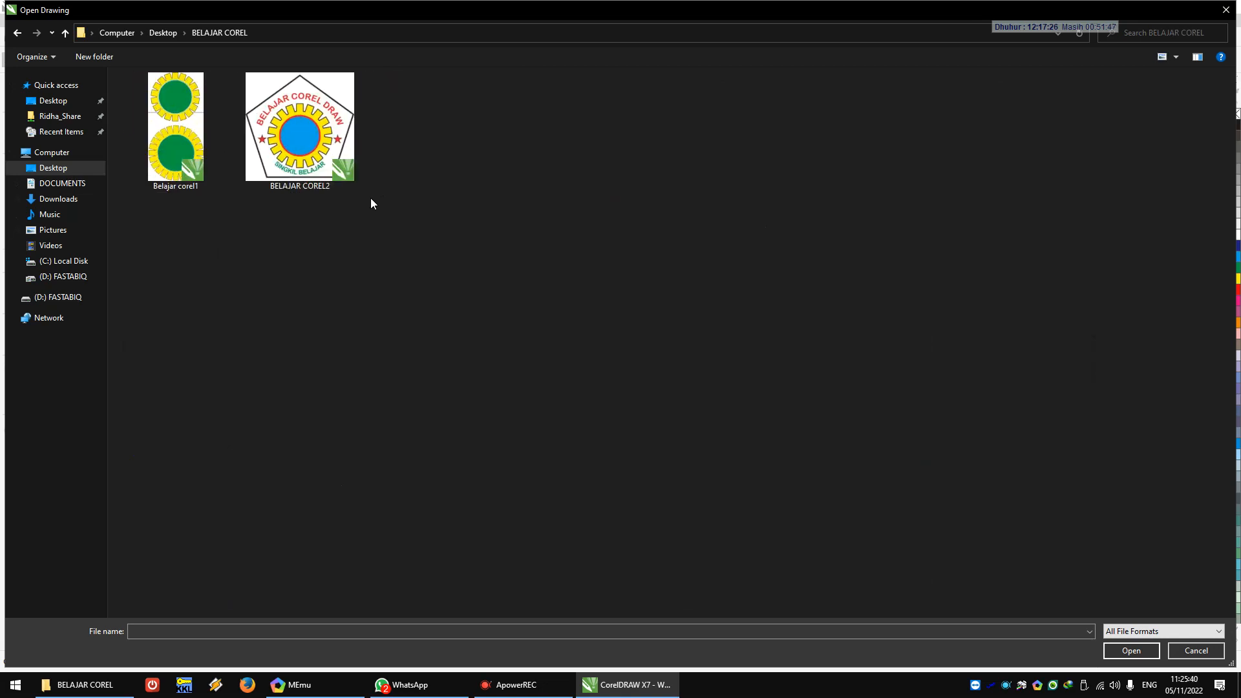
double_click(204, 135)
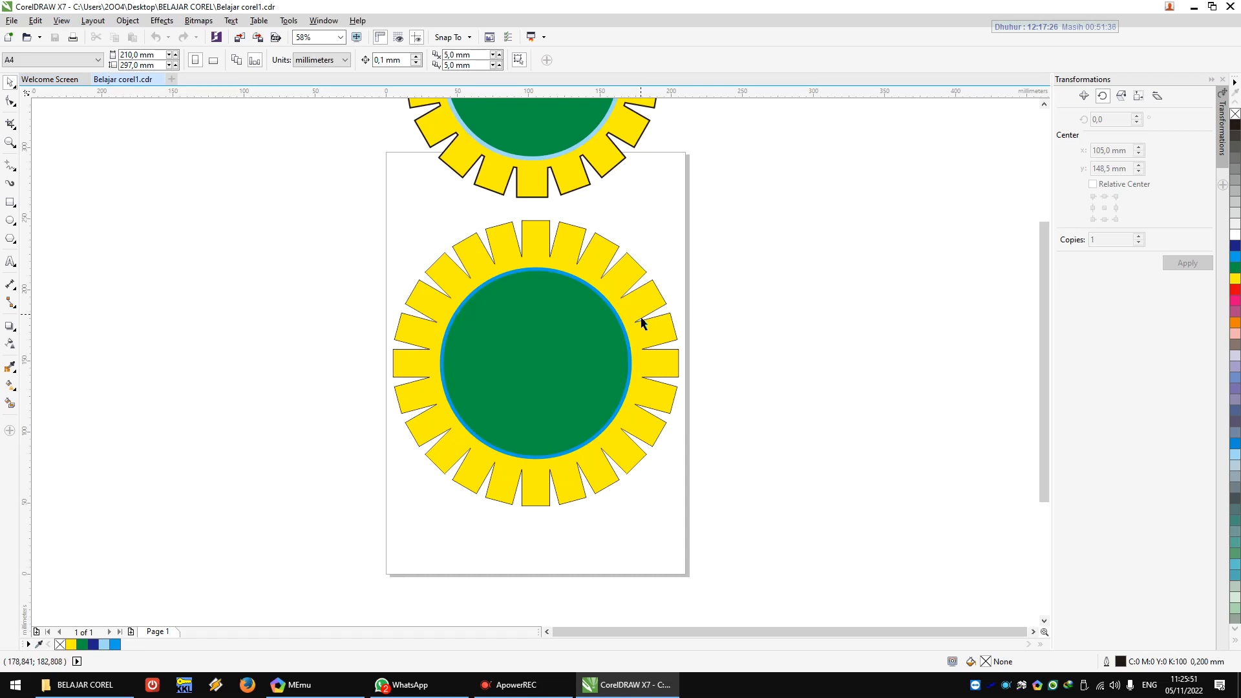
scroll(598, 354, "down", 2)
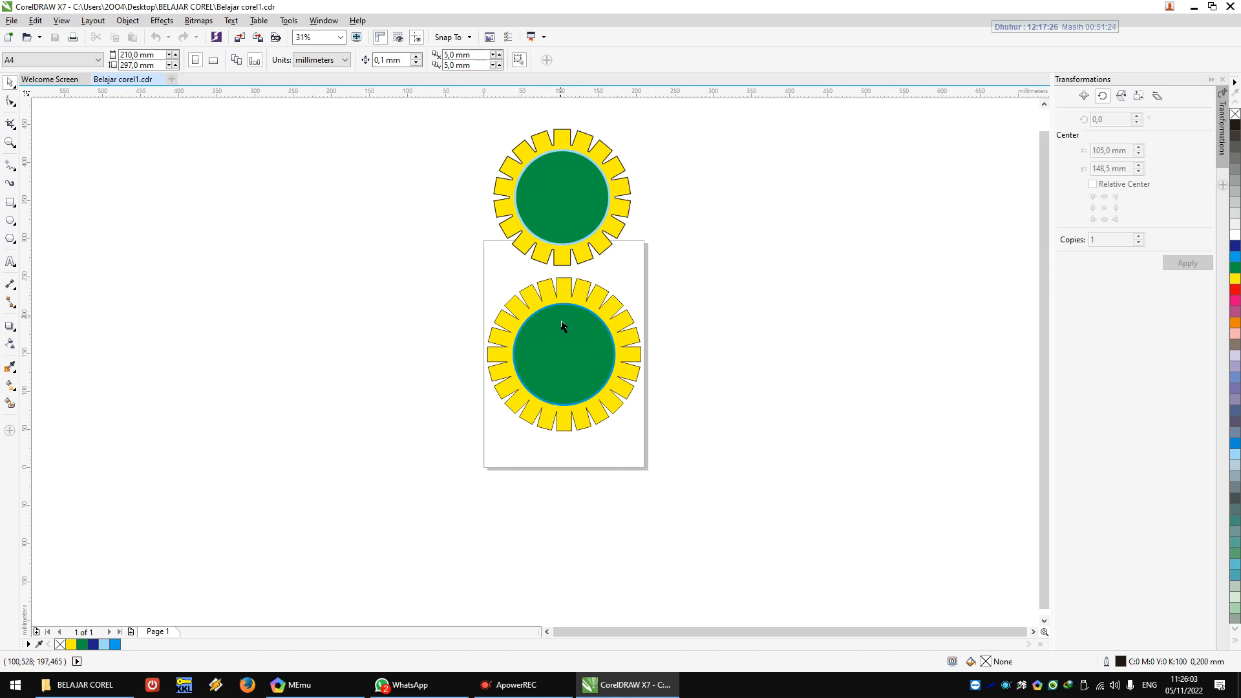
- Open the drawing BELAJAR COREL2 from the BELAJAR COREL folder
left_click(11, 20)
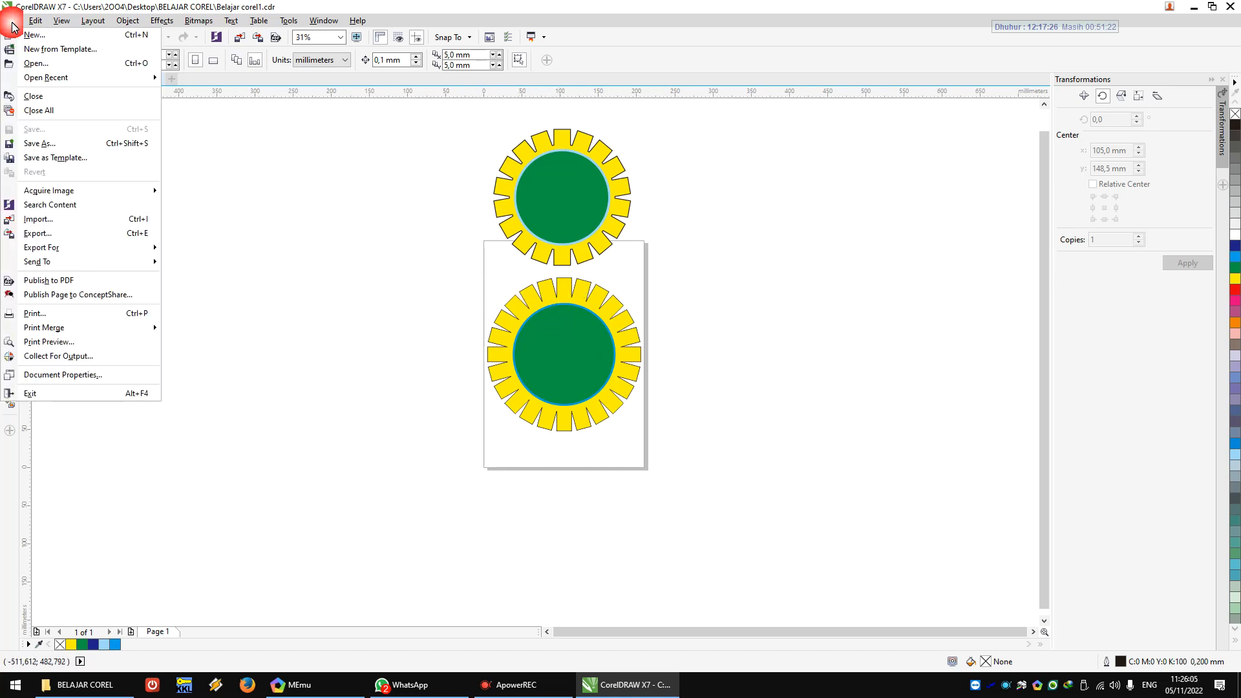
left_click(34, 64)
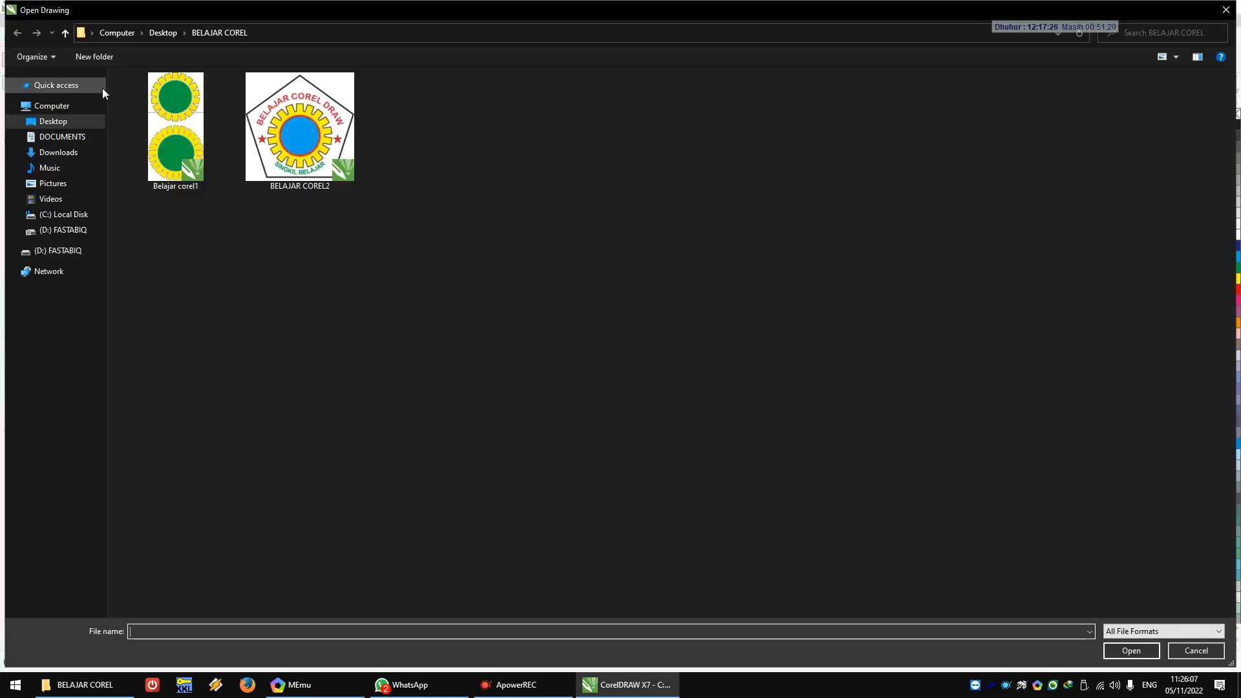
double_click(264, 132)
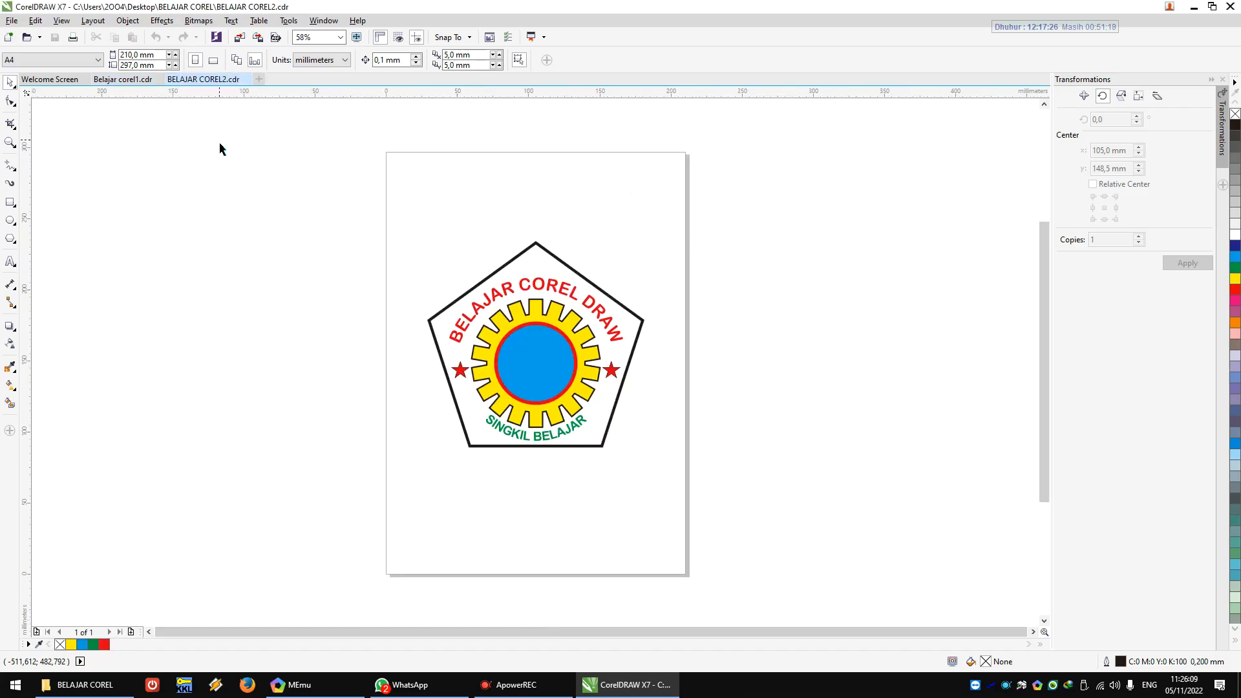
scroll(410, 310, "down", 1)
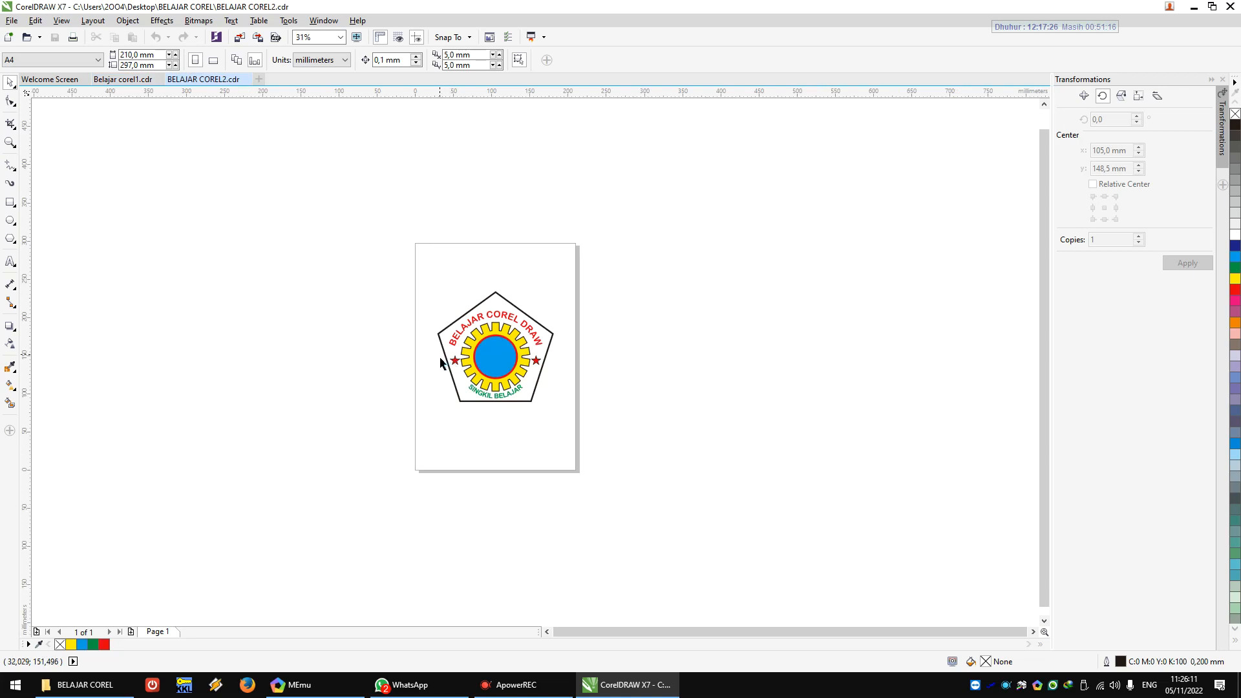
- Move the entire pentagon emblem straight up so that it overlaps the page's top edge
scroll(426, 336, "up", 1)
scroll(443, 363, "down", 2)
left_click_drag(371, 260, 695, 484)
left_click_drag(517, 359, 513, 233)
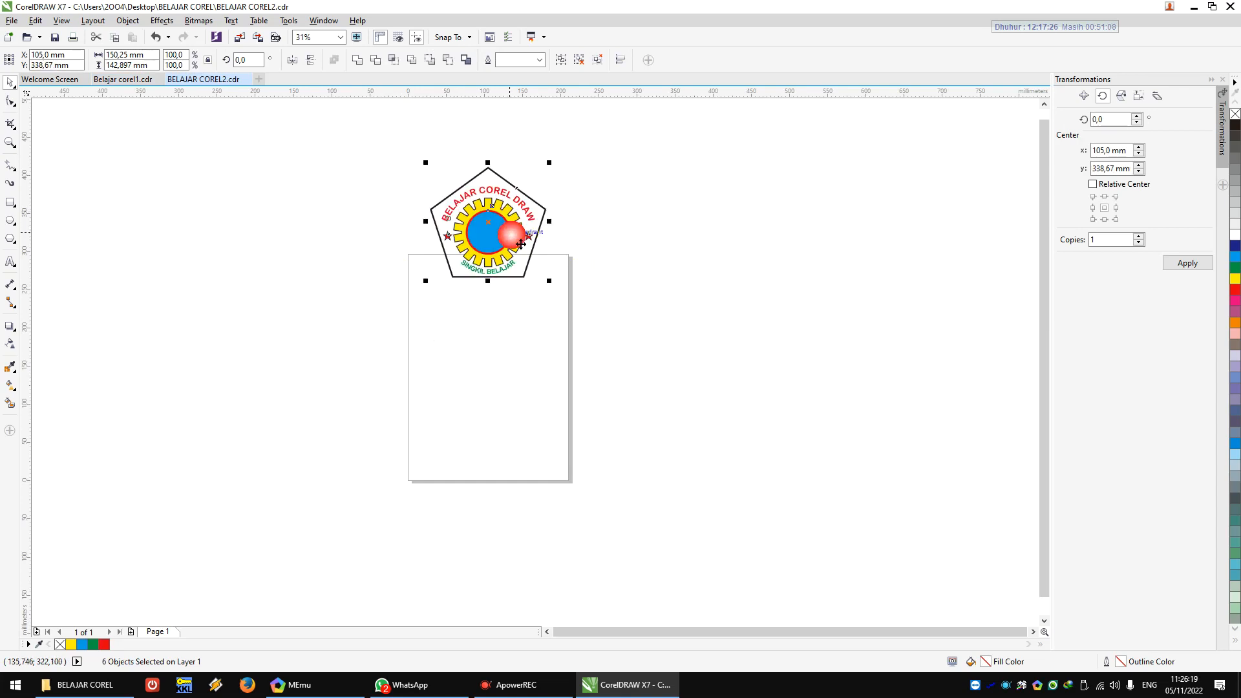
left_click(576, 242)
left_click_drag(386, 153, 610, 277)
scroll(663, 263, "up", 2)
left_click(672, 259)
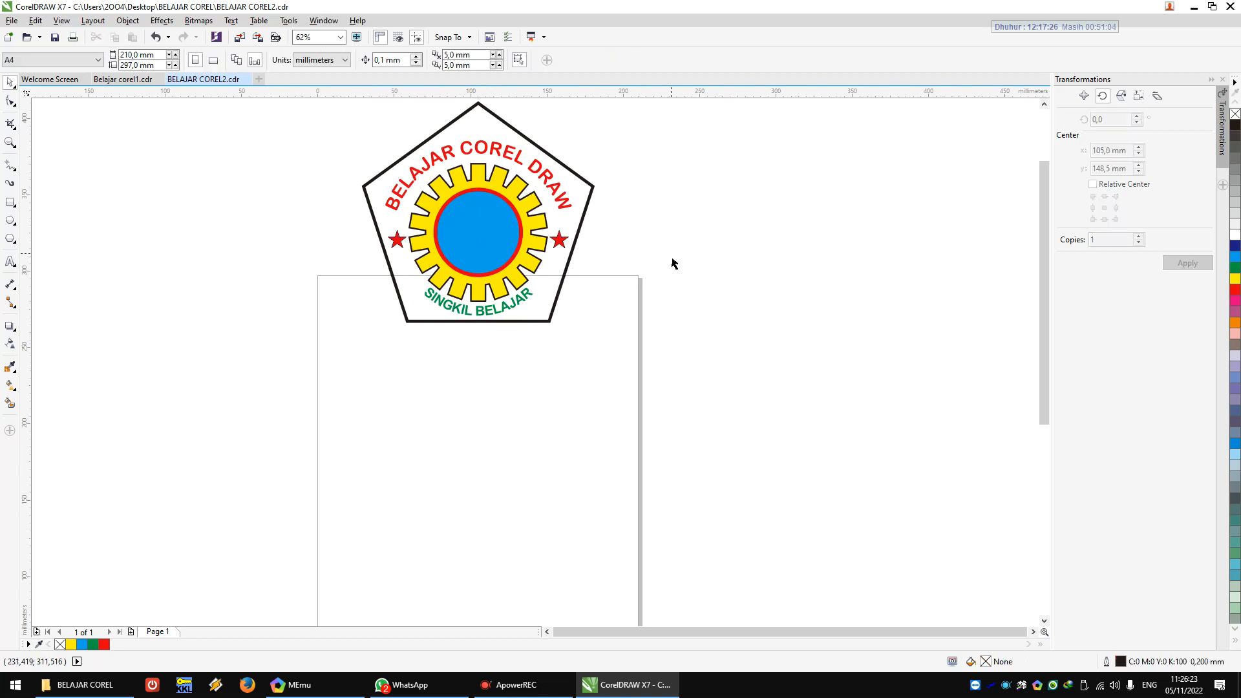
- Move all parts of the emblem further up until it sits completely above the page
left_click(489, 180)
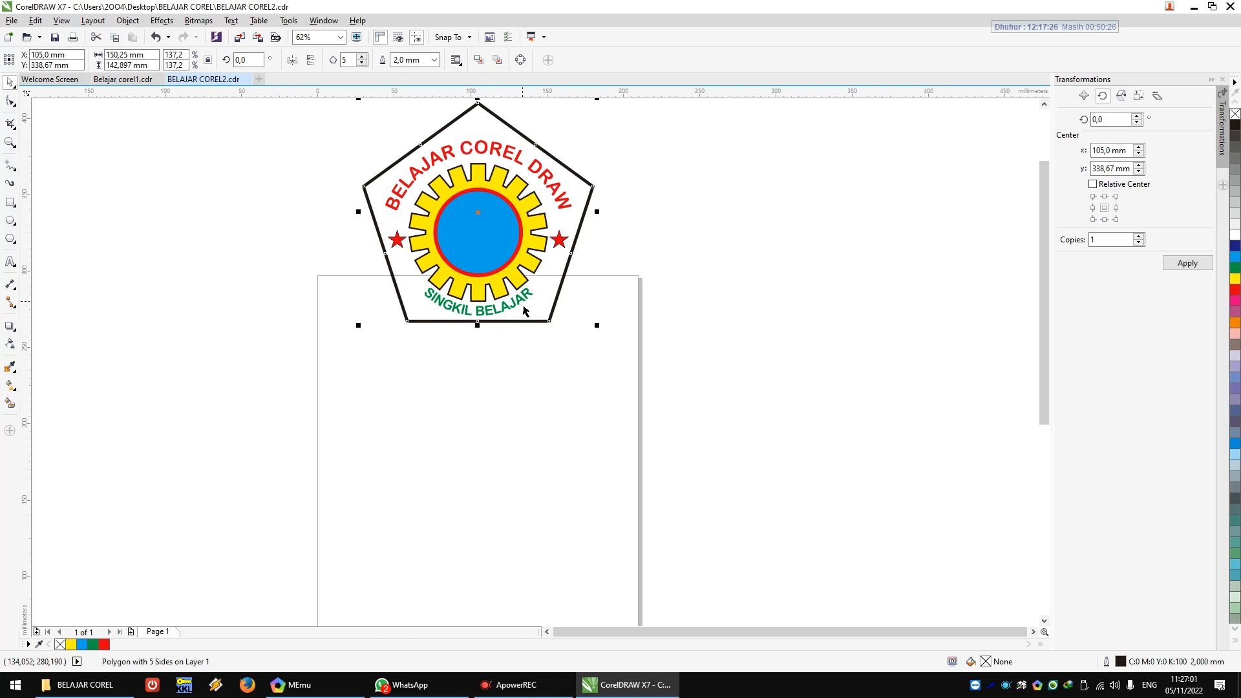
left_click(682, 302)
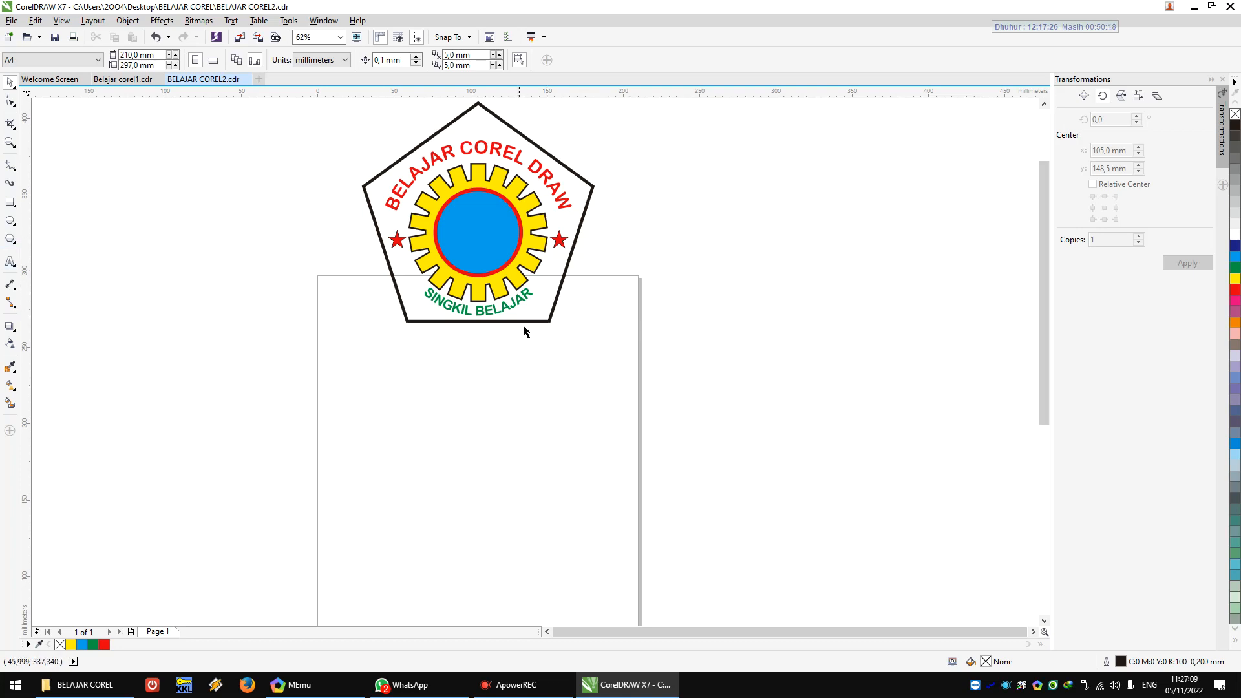
scroll(523, 323, "down", 2)
left_click_drag(379, 162, 624, 374)
left_click_drag(528, 297, 518, 261)
left_click(609, 305)
- Draw a circle about 124 mm in diameter and center it on the page
left_click(10, 221)
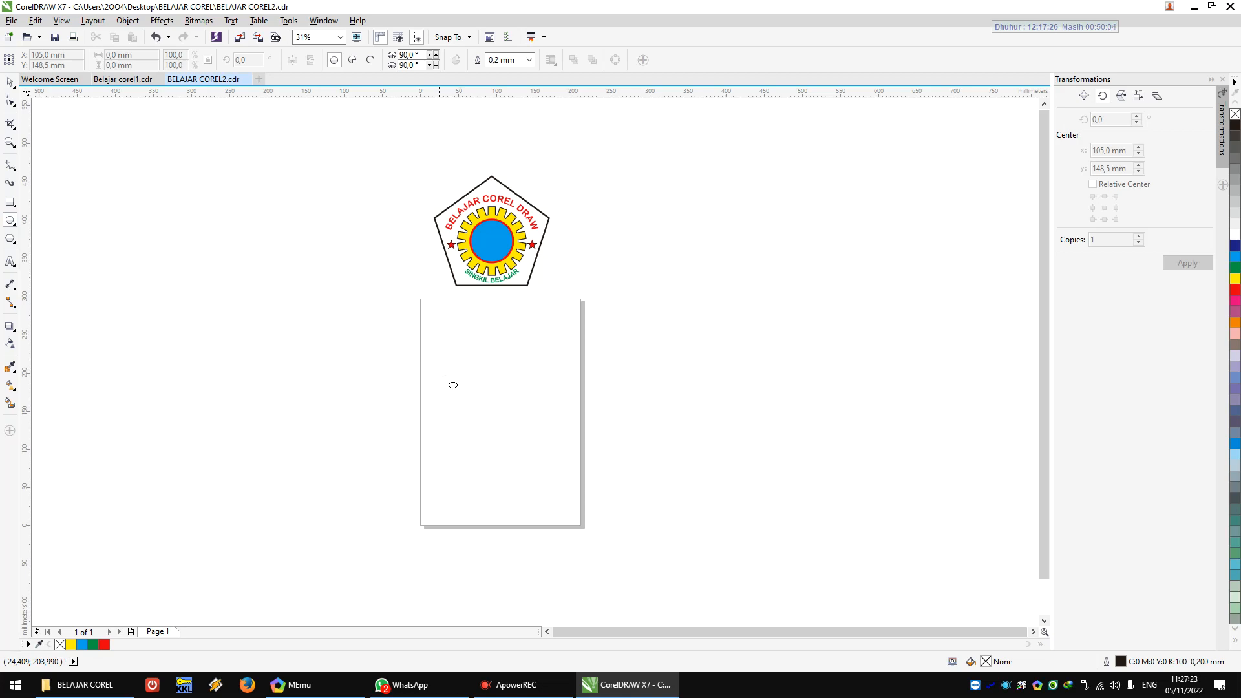
left_click_drag(454, 377, 507, 420)
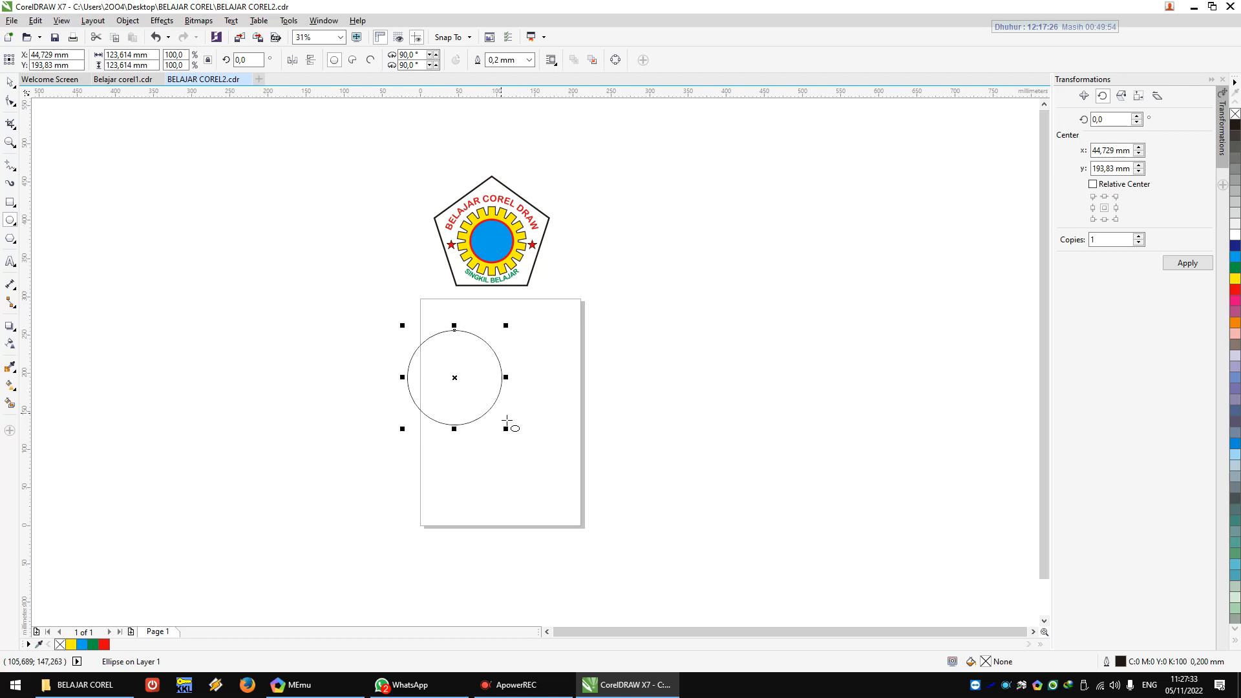
key("p")
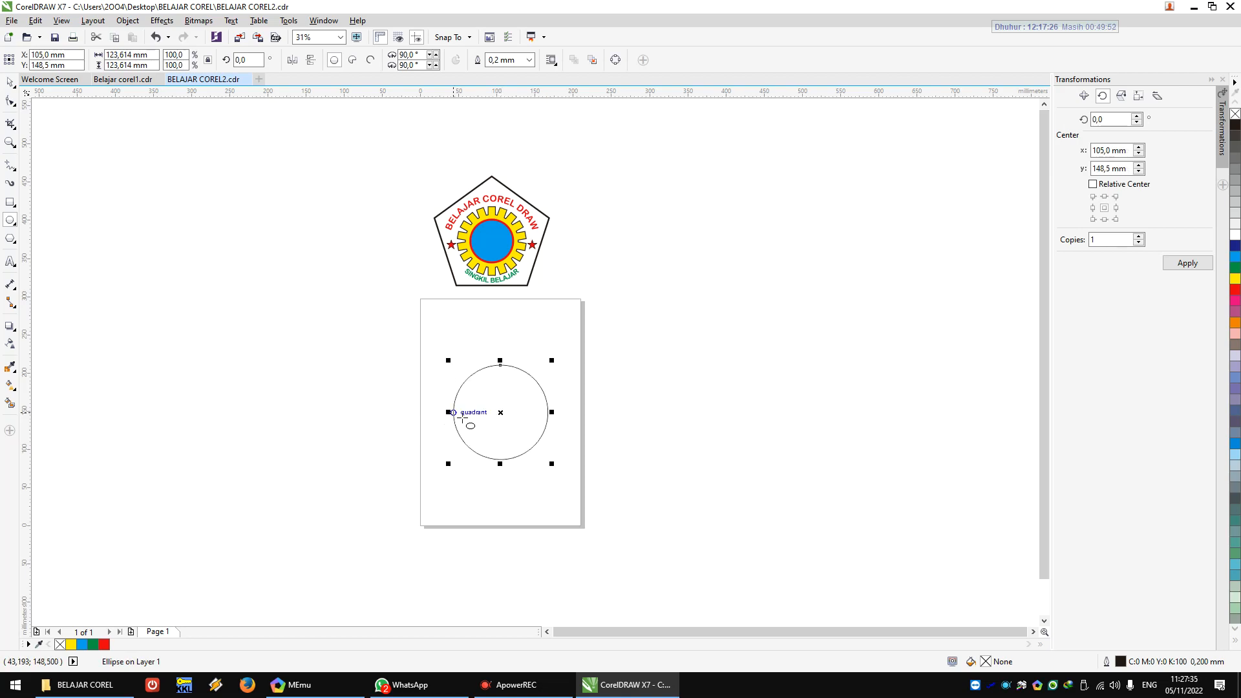
left_click(11, 85)
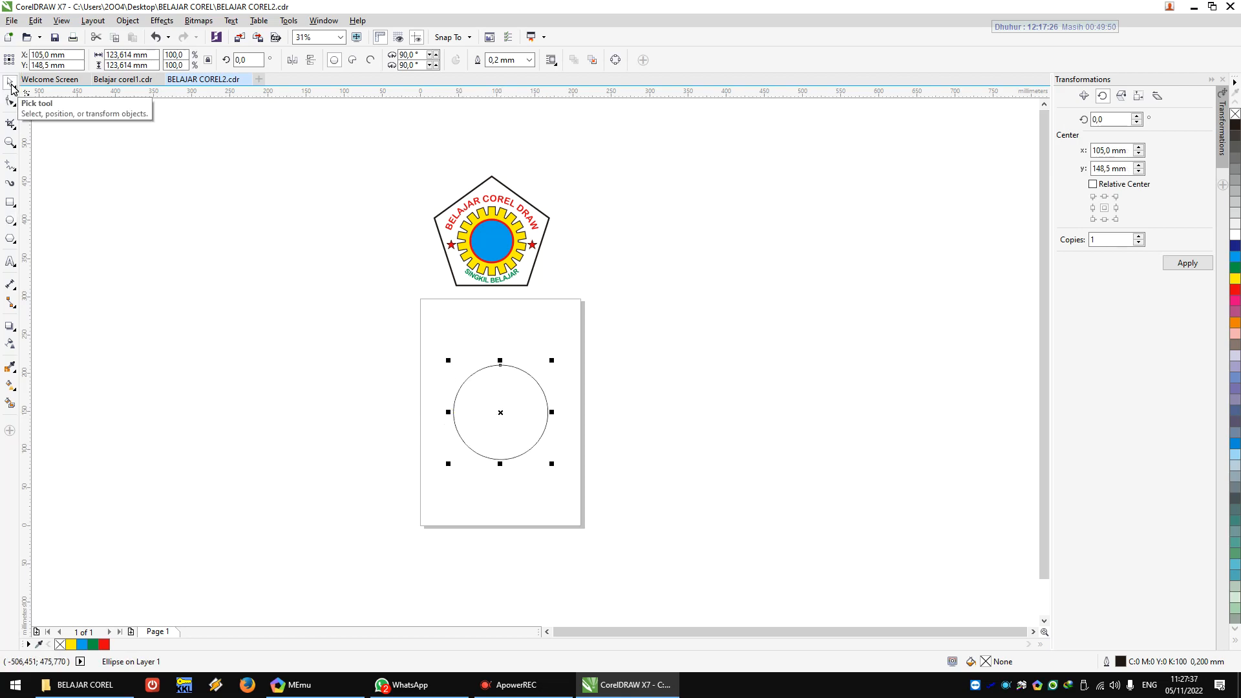
- Draw a narrow upright rectangle about 14 by 152 mm and center it on the page over the circle
left_click(11, 202)
left_click_drag(400, 366, 401, 477)
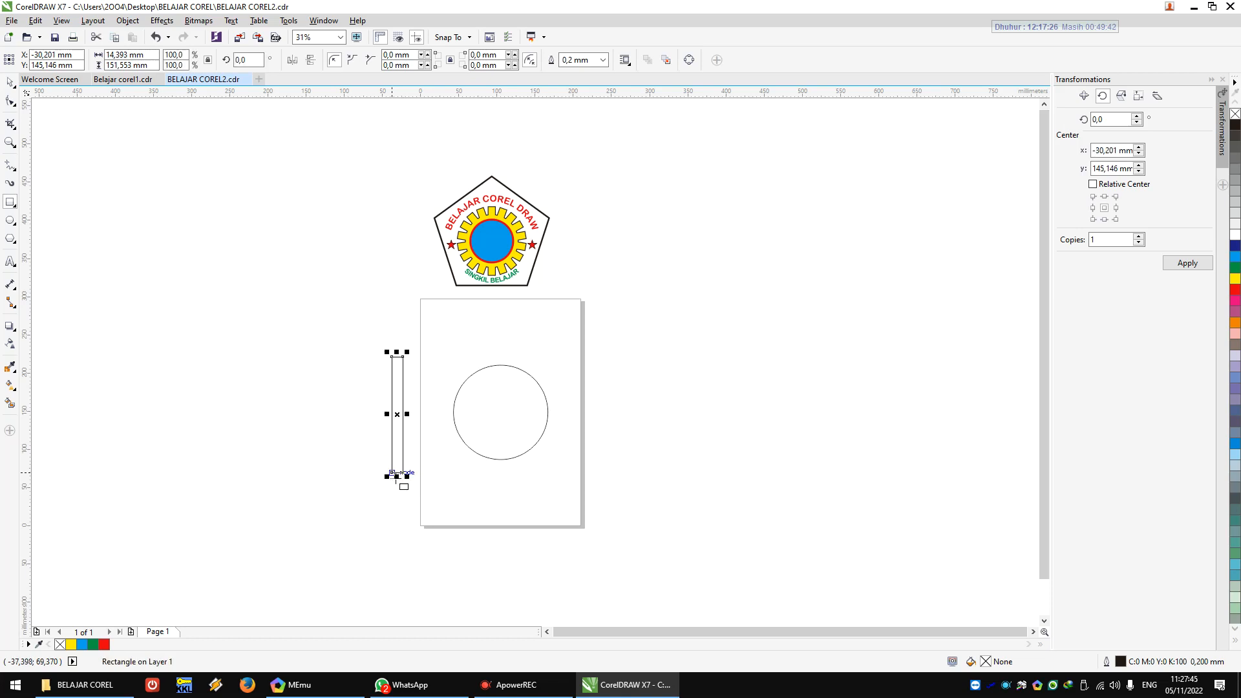
key("p")
left_click(9, 82)
left_click(188, 201)
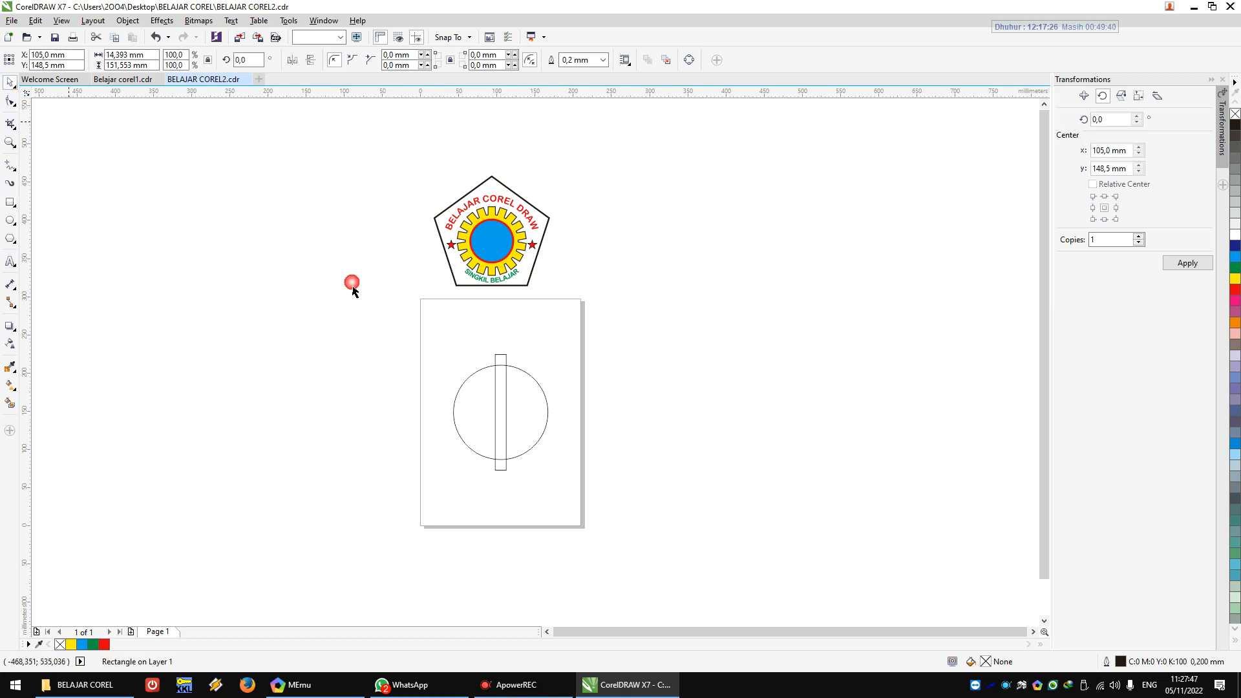
- Close and reopen the Transformations docker, keeping the narrow rectangle selected
left_click(499, 356)
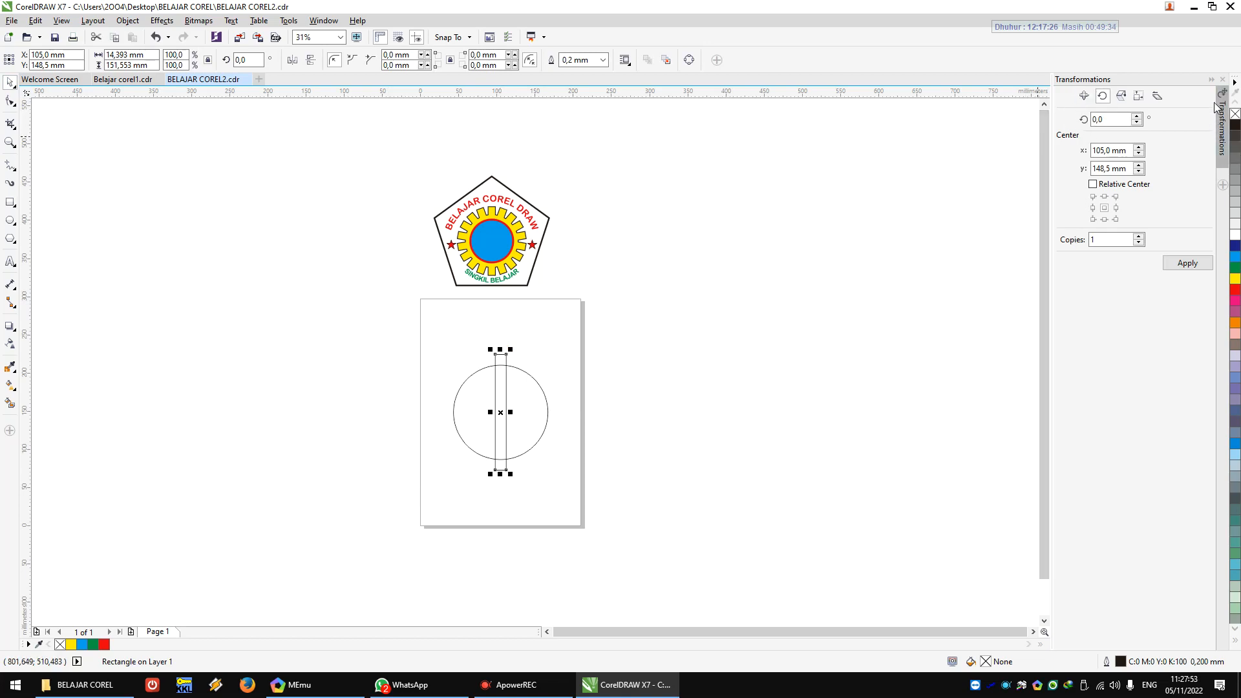
left_click(1222, 80)
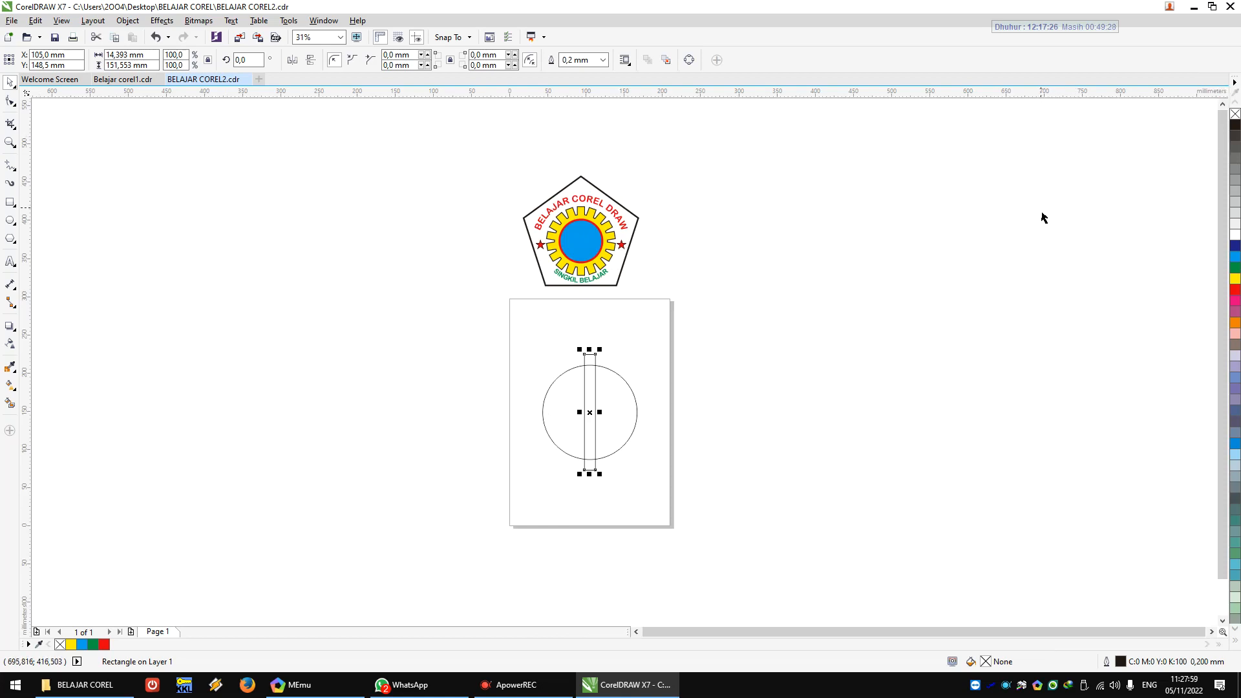
key("alt+F7")
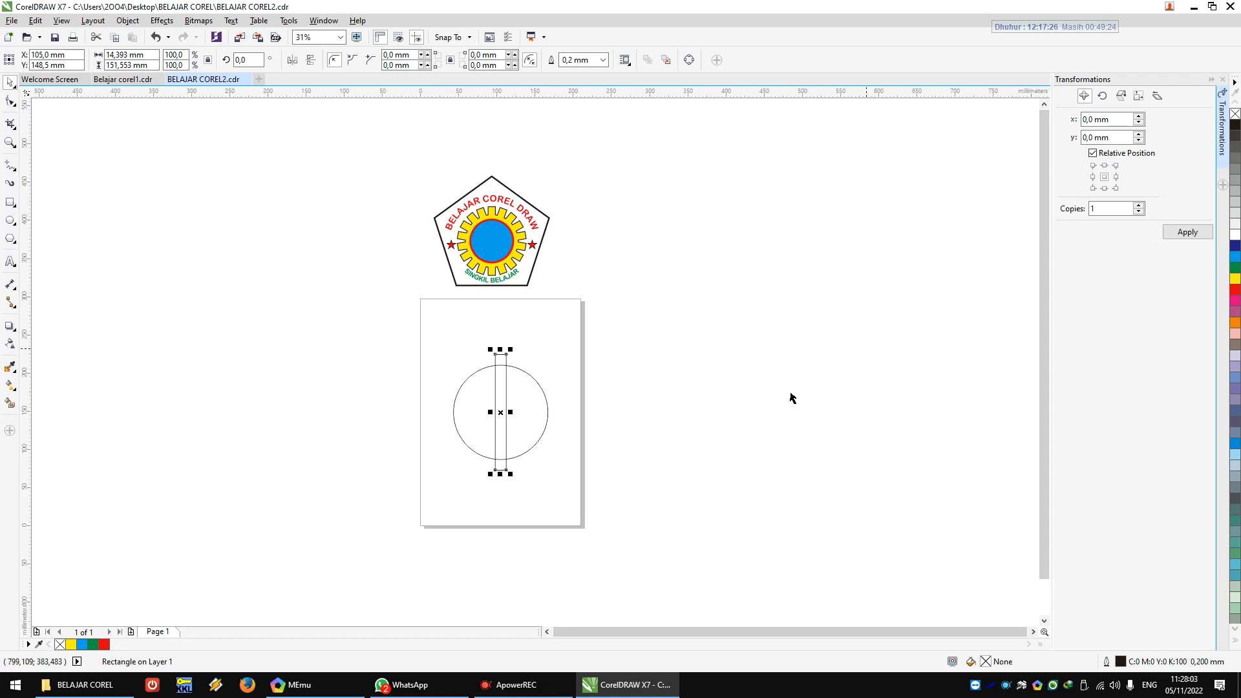
left_click(632, 360)
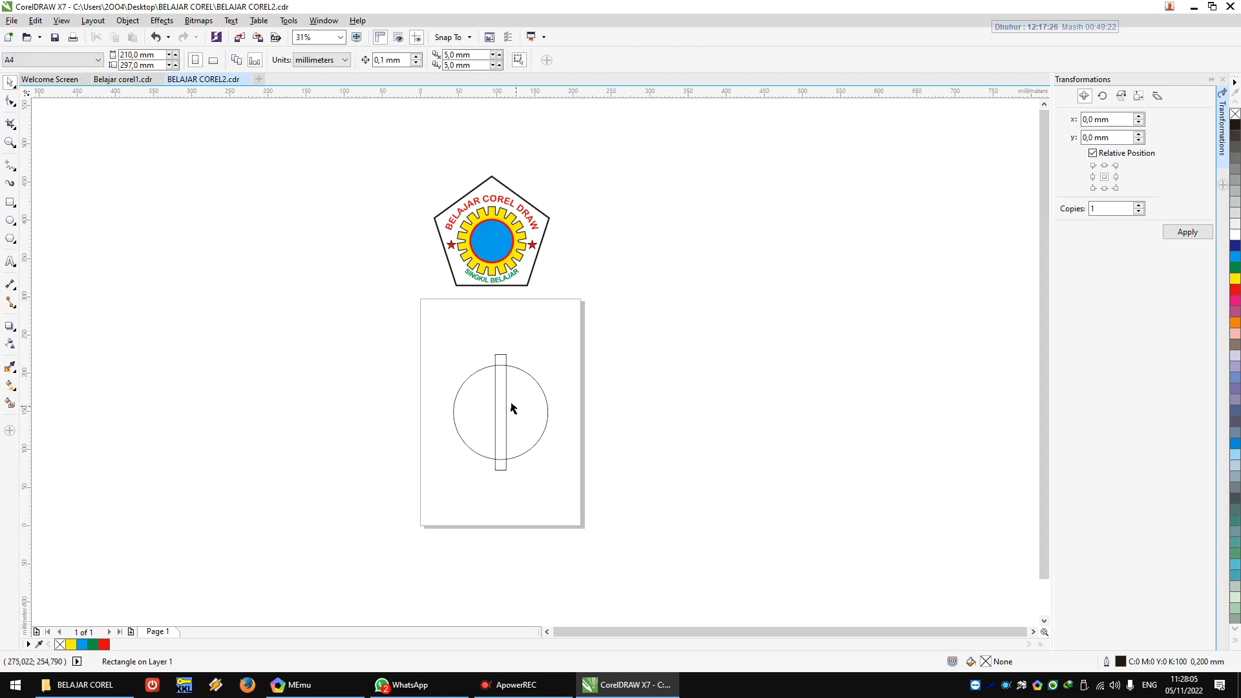
left_click(505, 364)
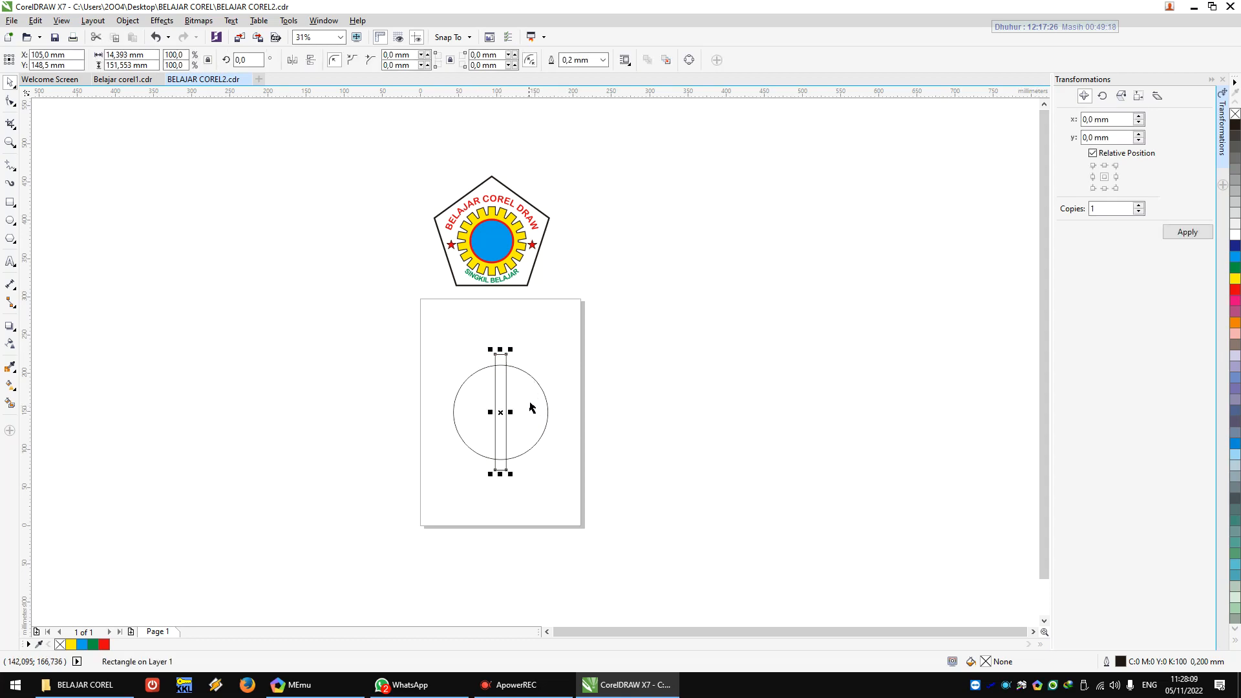
- Switch the transformation to Rotate and set the rotation angle to 20 degrees
left_click(1084, 97)
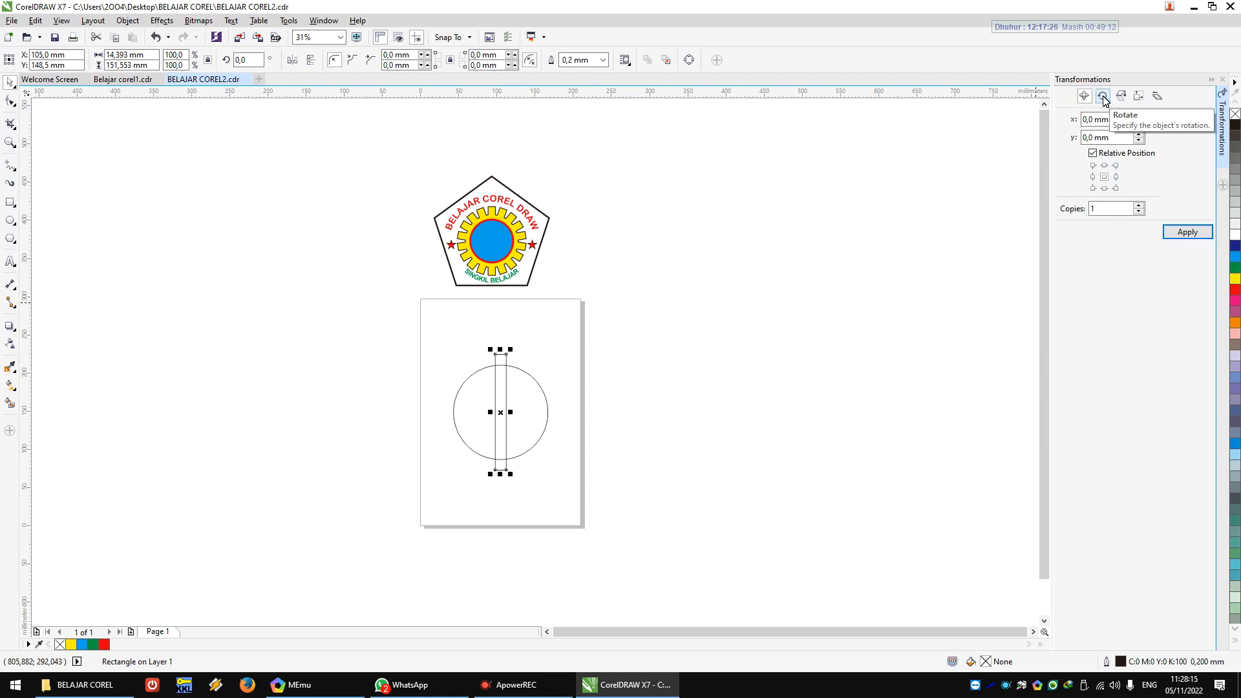
left_click(1102, 97)
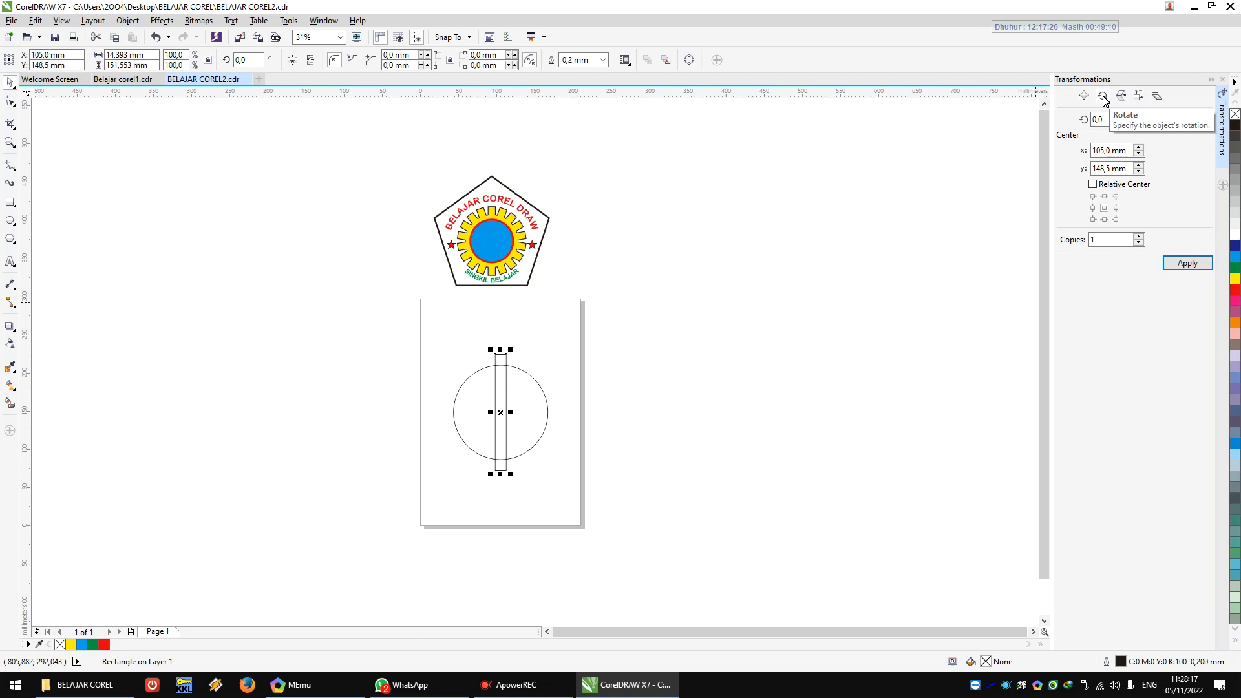
left_click(1136, 117)
left_click(1136, 117)
left_click(1135, 118)
left_click_drag(1124, 119, 1088, 119)
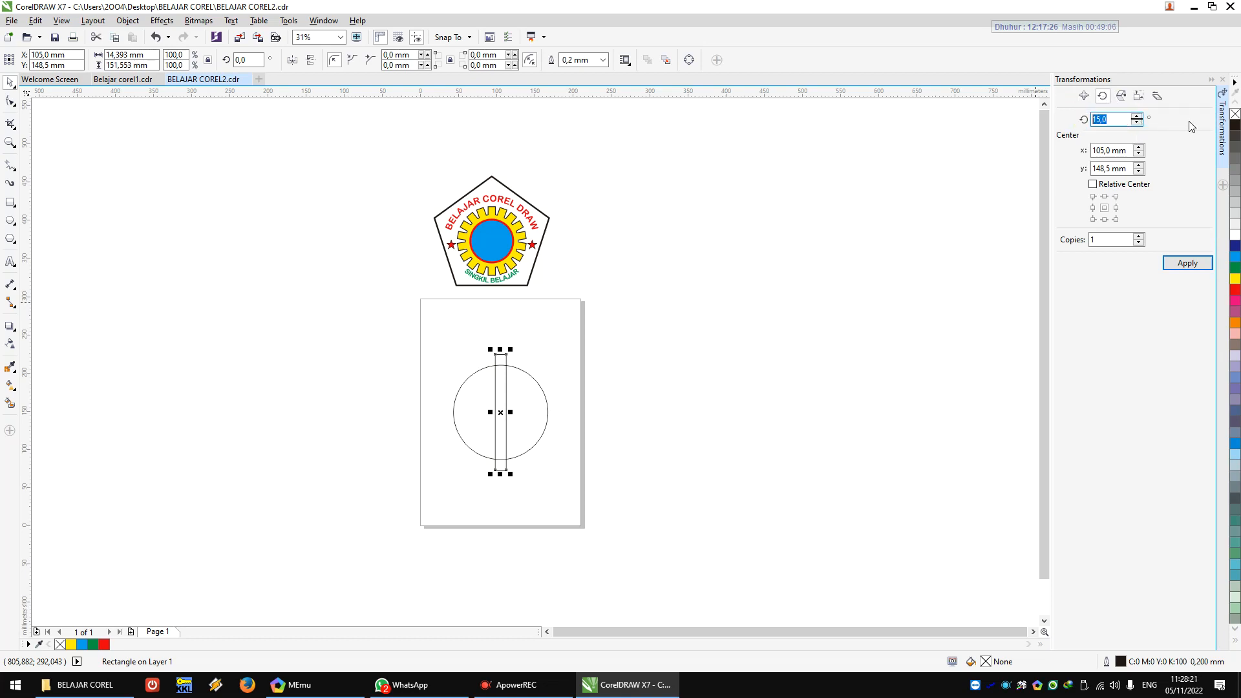
type("20")
left_click(564, 369)
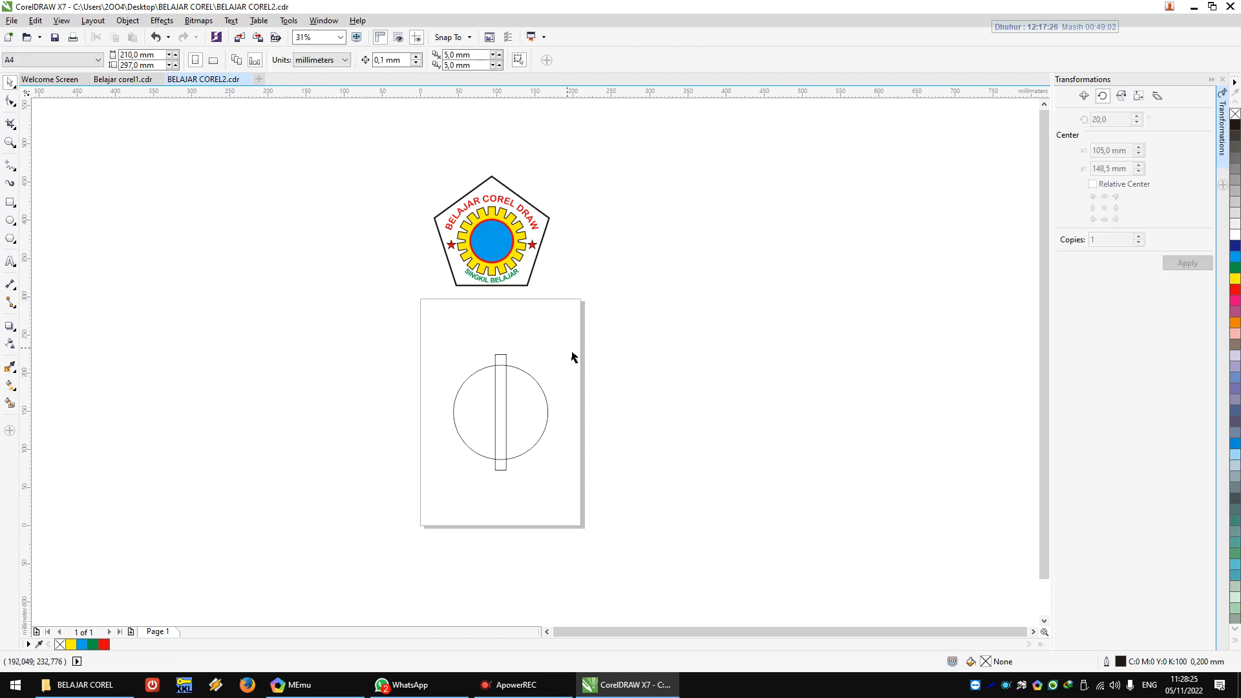
- Try adding three successive 20-degree rotated copies of the rectangle with one copy each, and undo them all
left_click(506, 365)
left_click(1185, 266)
left_click(1183, 265)
left_click(1183, 264)
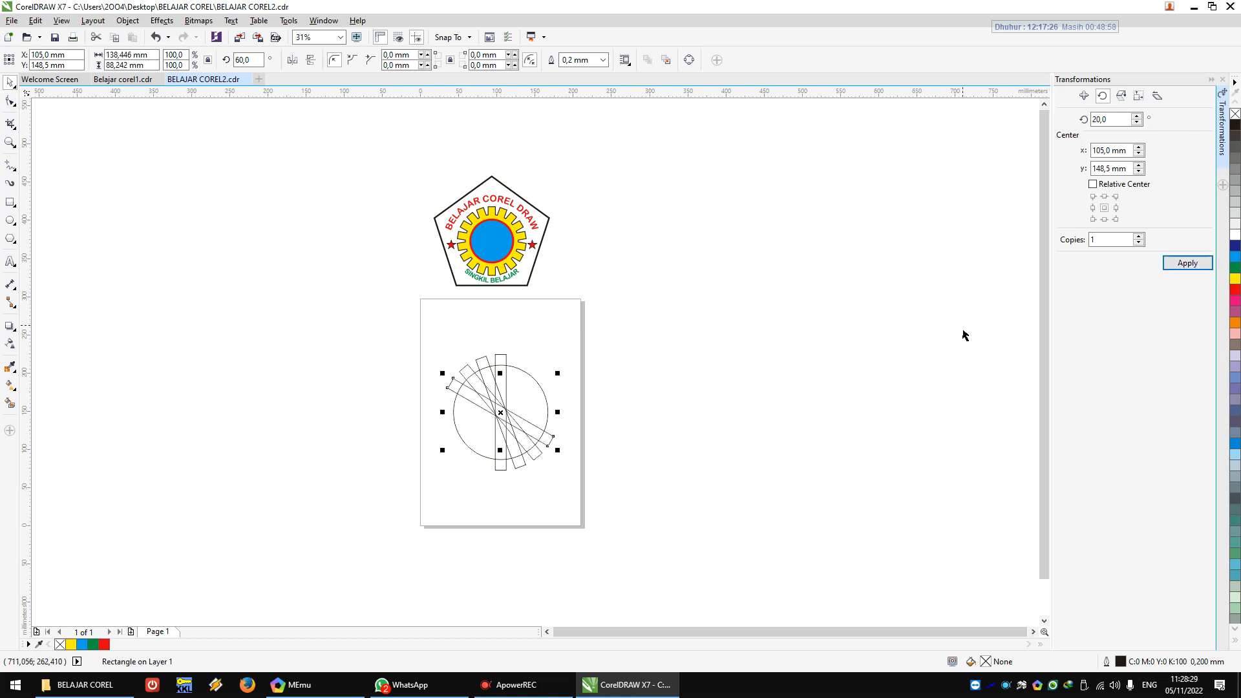
key("ctrl+z")
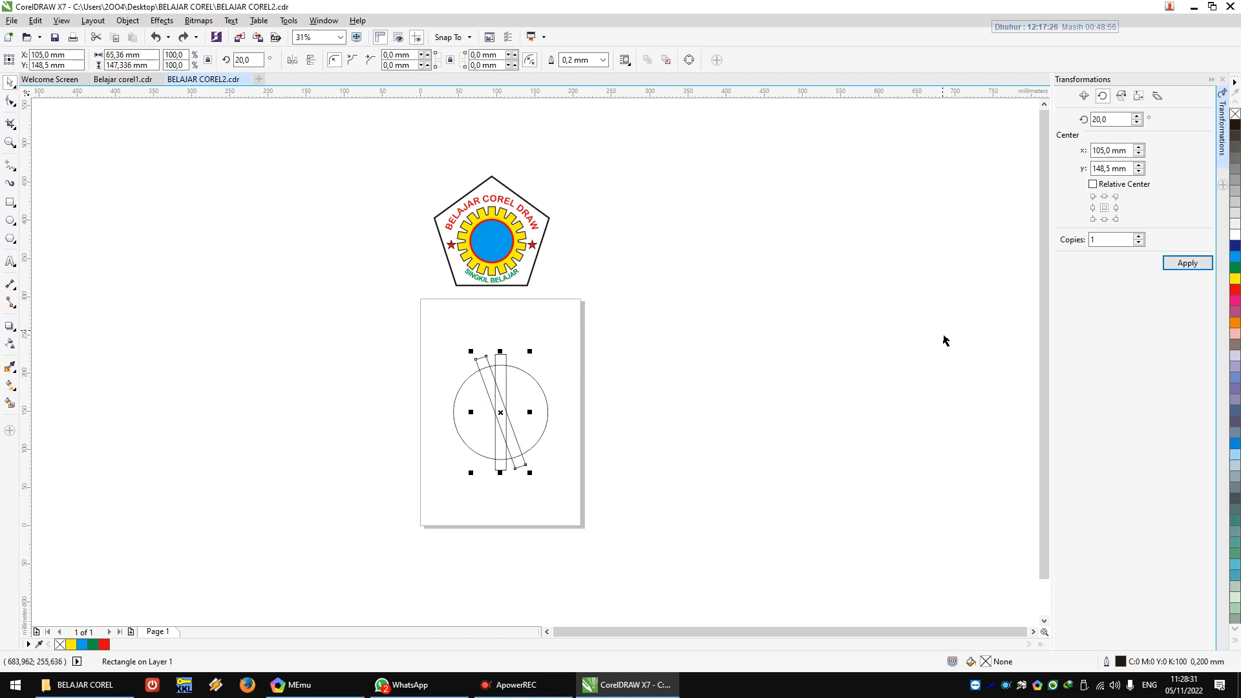
key("ctrl+z")
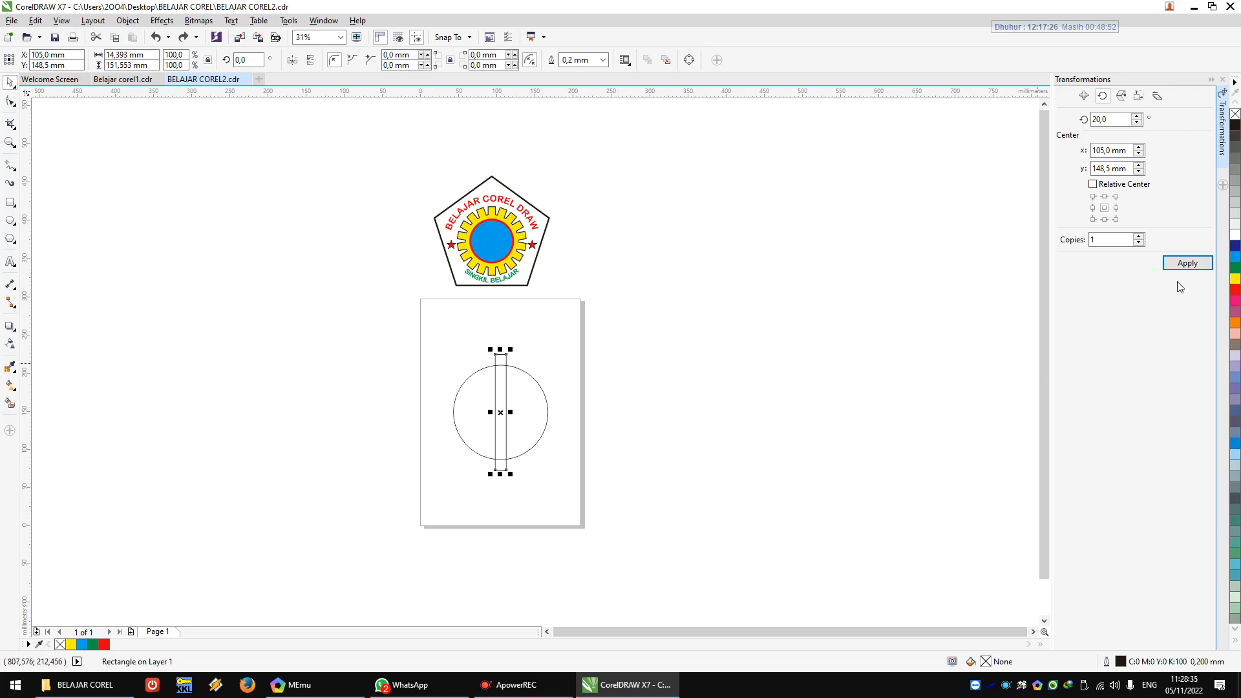
- Try rotating the narrow rectangle by 20 degrees with 20 copies, and undo it
left_click_drag(1115, 240, 1078, 244)
type("2")
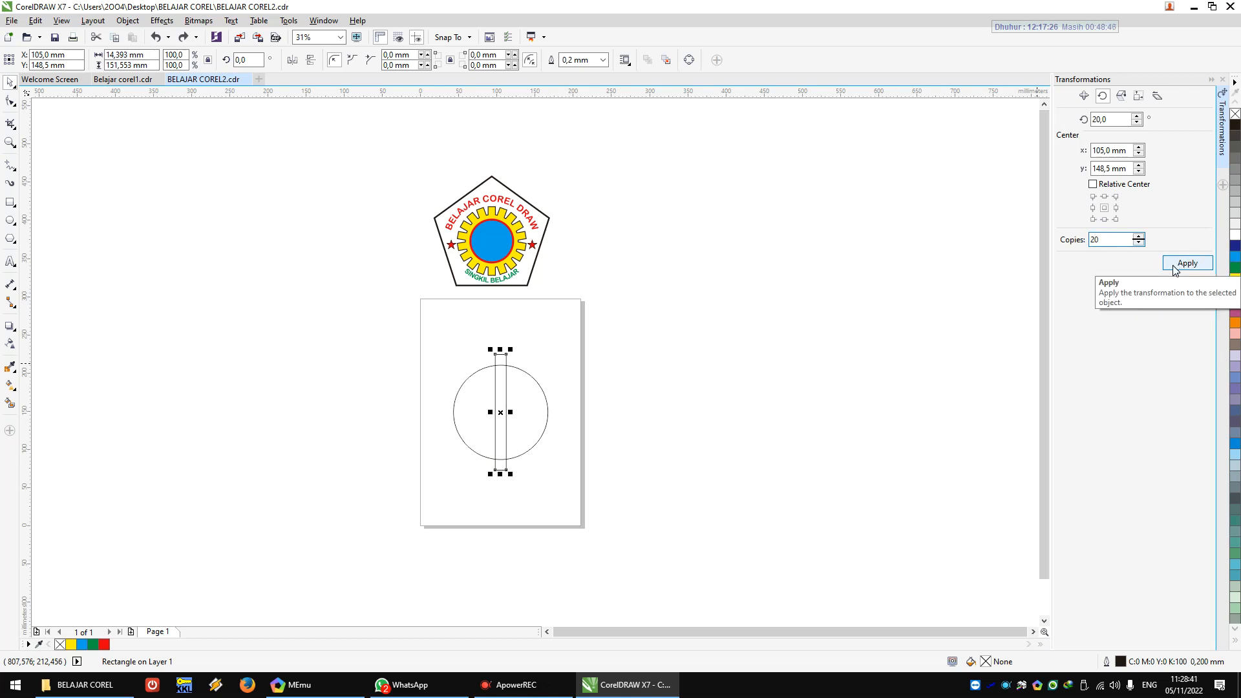
type("0")
left_click(1175, 269)
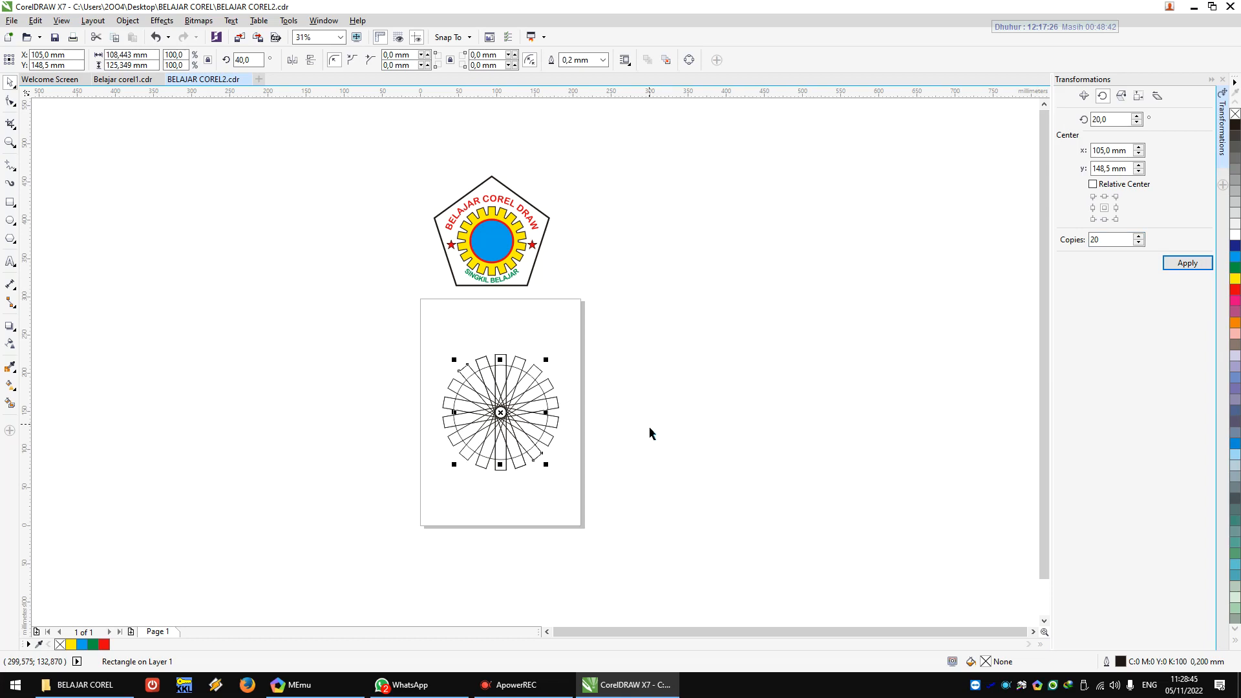
key("ctrl+z")
- Try the 20-degree rotation of the rectangle with 15 copies and with 10 copies, undoing each attempt
double_click(1108, 240)
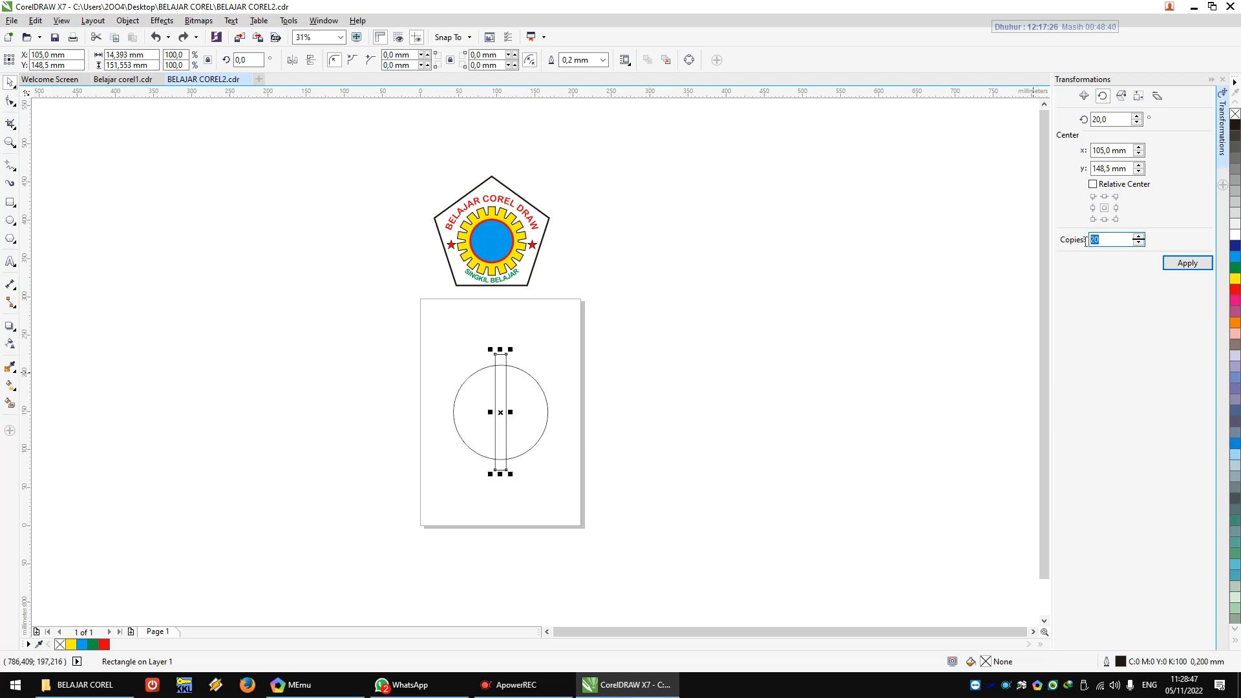
type("15")
left_click(1178, 266)
key("ctrl+z")
left_click(1067, 240)
type("10")
left_click(1196, 259)
key("ctrl+z")
- Create 5 copies of the narrow rectangle, each rotated a further 20 degrees around the page center
left_click(1063, 242)
type("5")
key("Return")
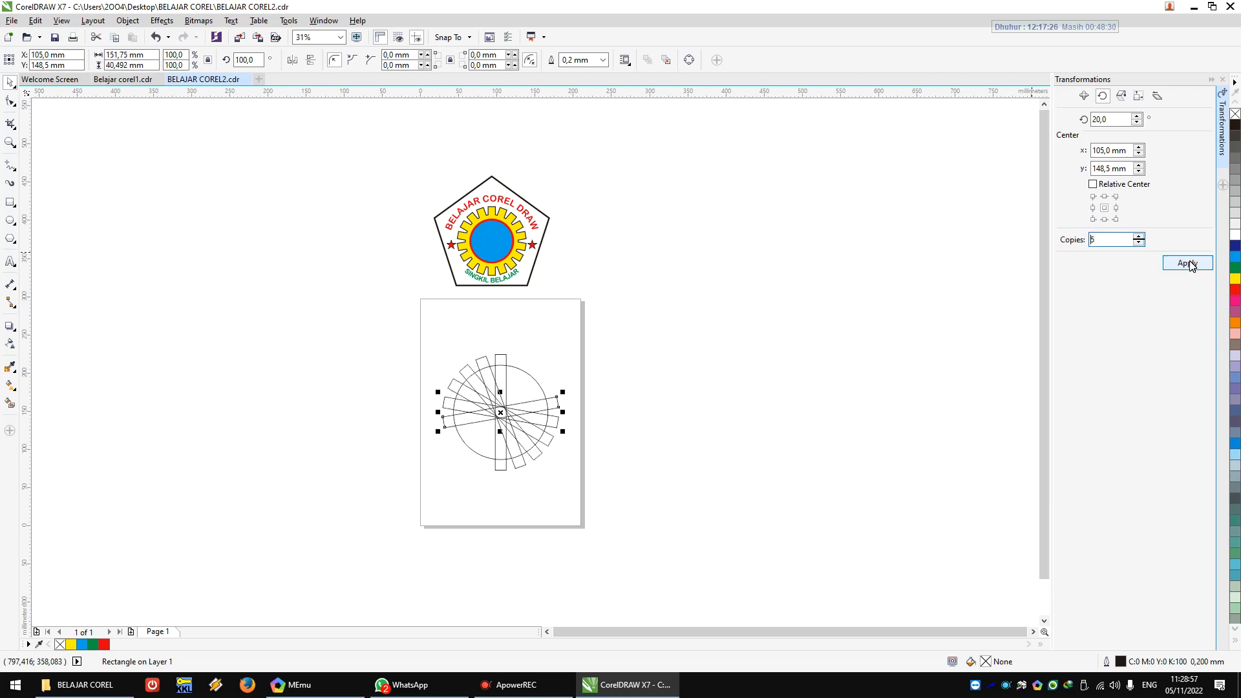
left_click(579, 405)
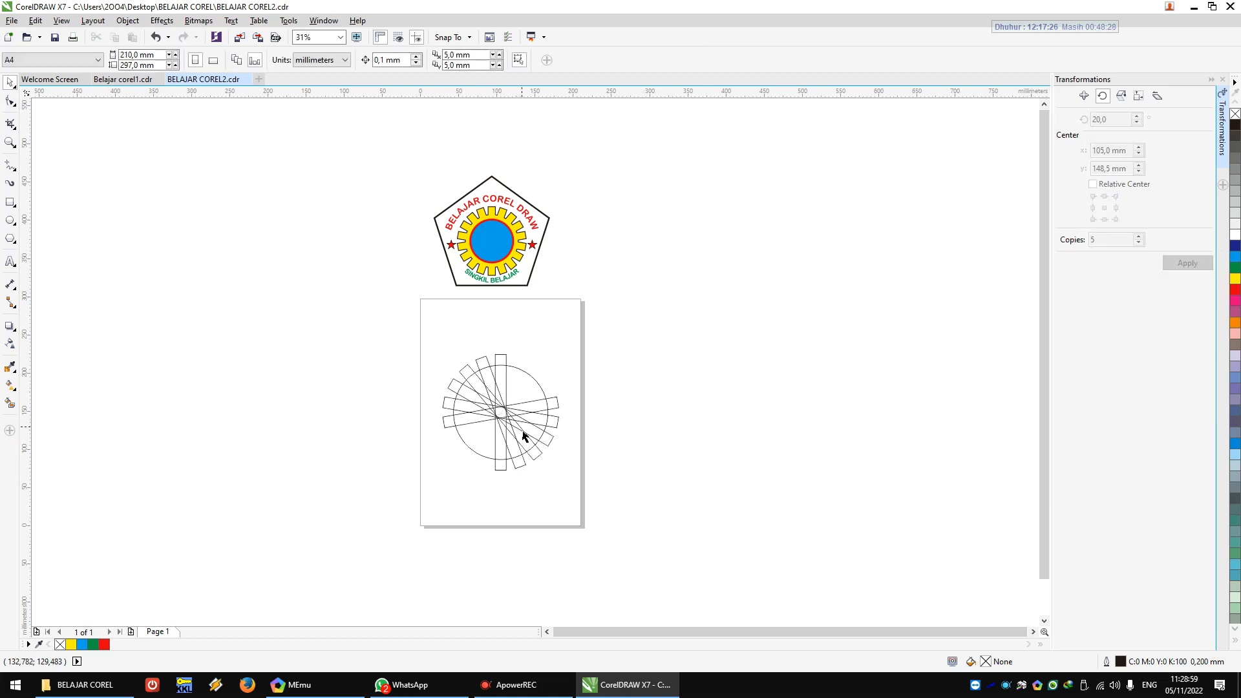
scroll(521, 426, "up", 1)
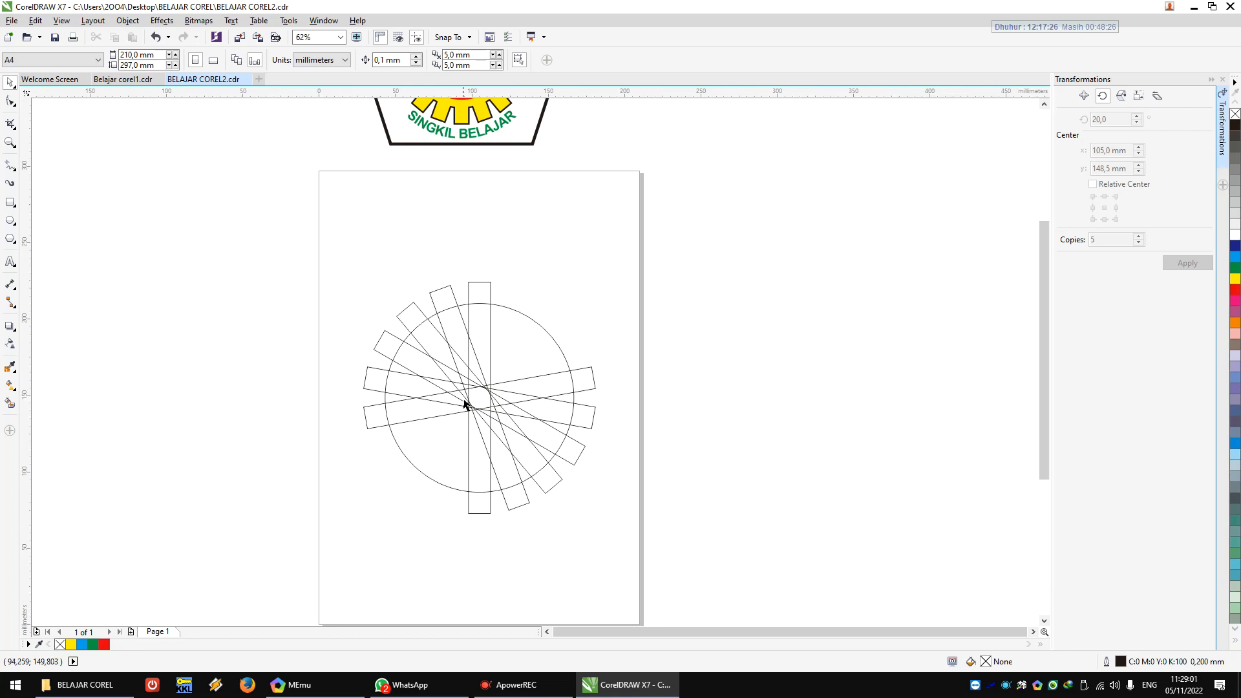
- Complete the ring of teeth by adding three more 20-degree rotated copies from the last rectangle, one copy at a time
left_click(388, 425)
double_click(1110, 240)
type("1")
left_click(1186, 263)
left_click(1186, 263)
left_click(1187, 263)
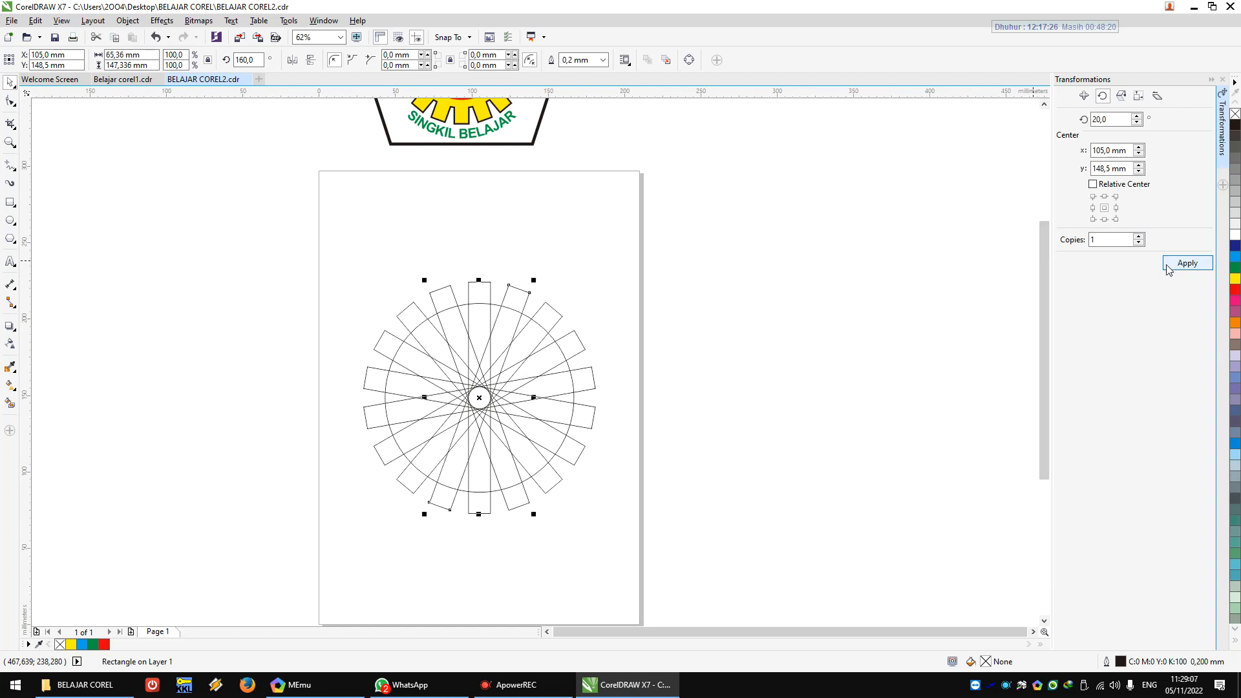
- Weld the circle and all the rotated rectangles into a single gear shape
left_click_drag(253, 213, 669, 567)
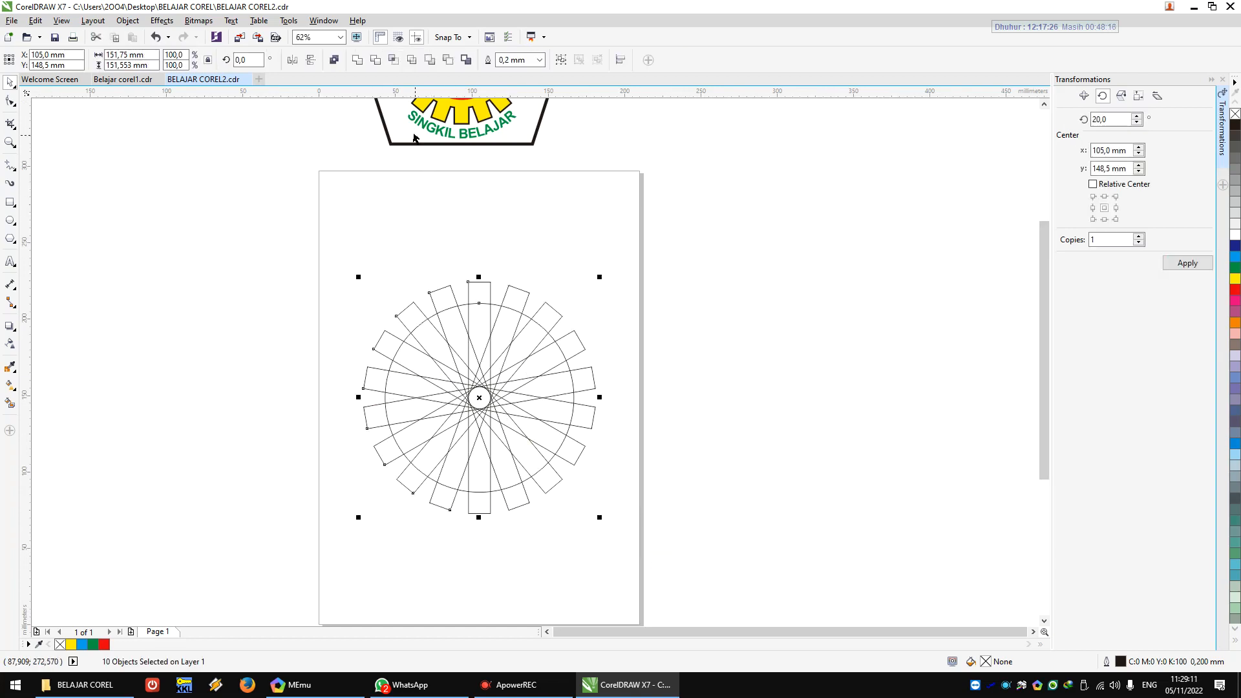
left_click(356, 60)
left_click(304, 188)
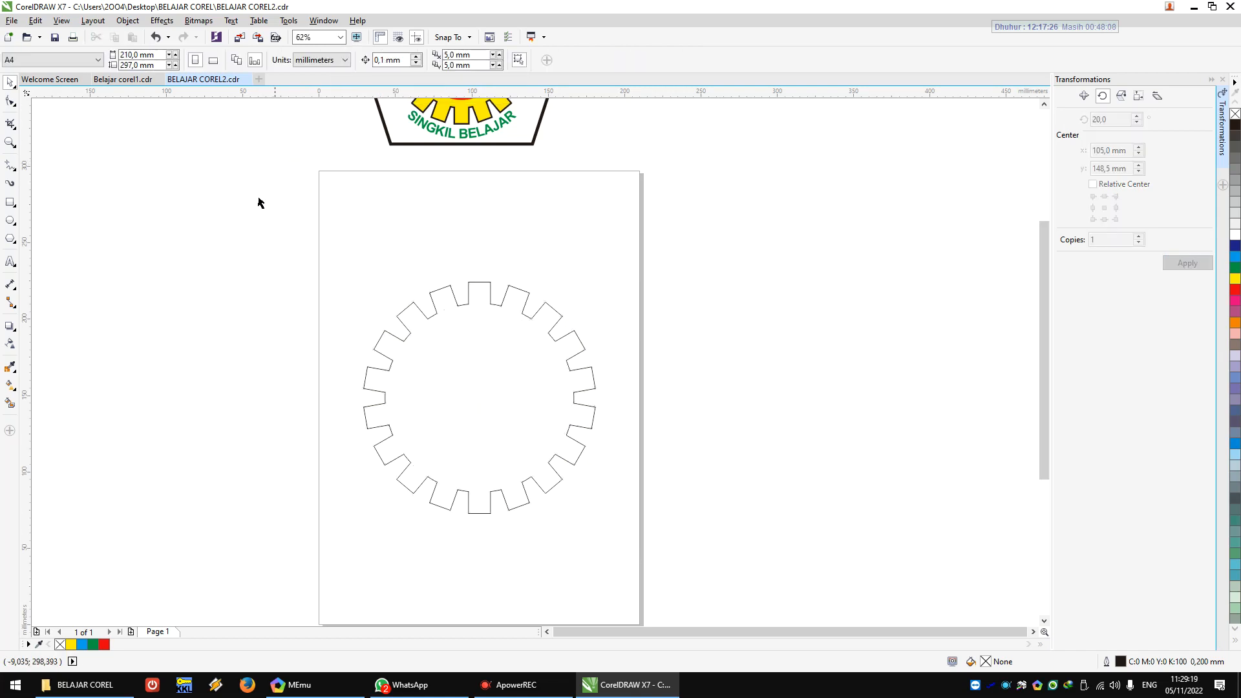
- Draw a circle, center it on the page inside the gear, and enlarge it from its center to about 91 mm across
left_click(10, 220)
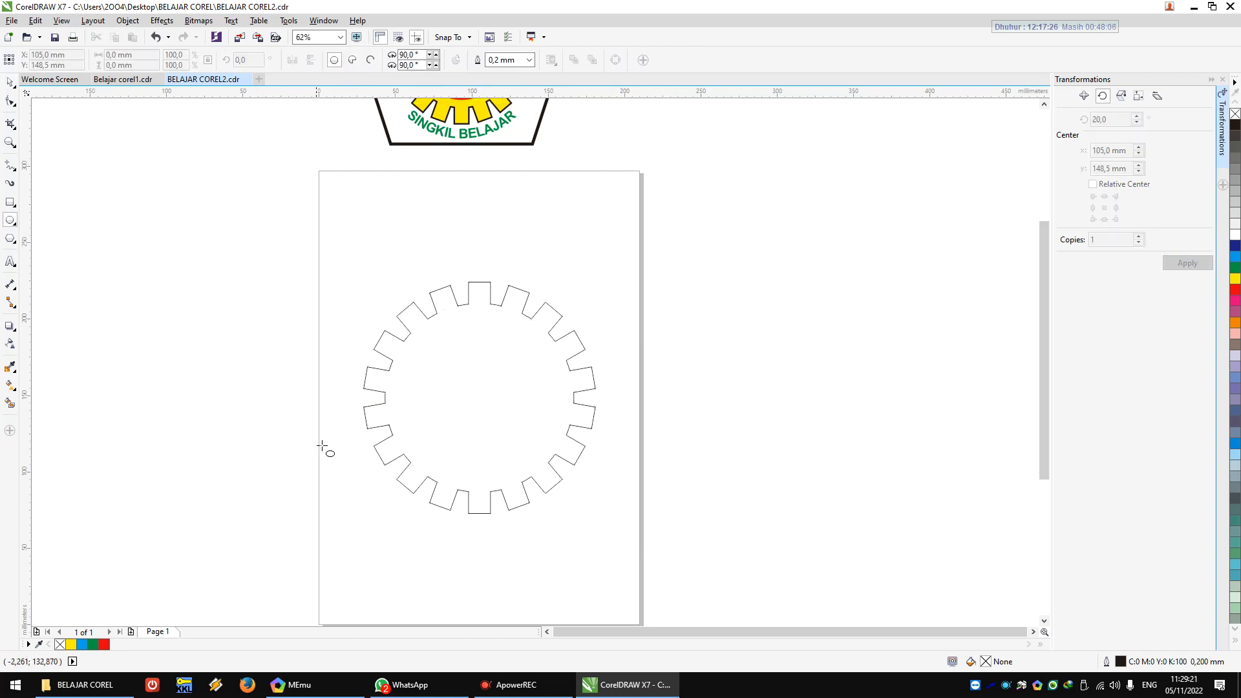
left_click_drag(234, 398, 280, 451)
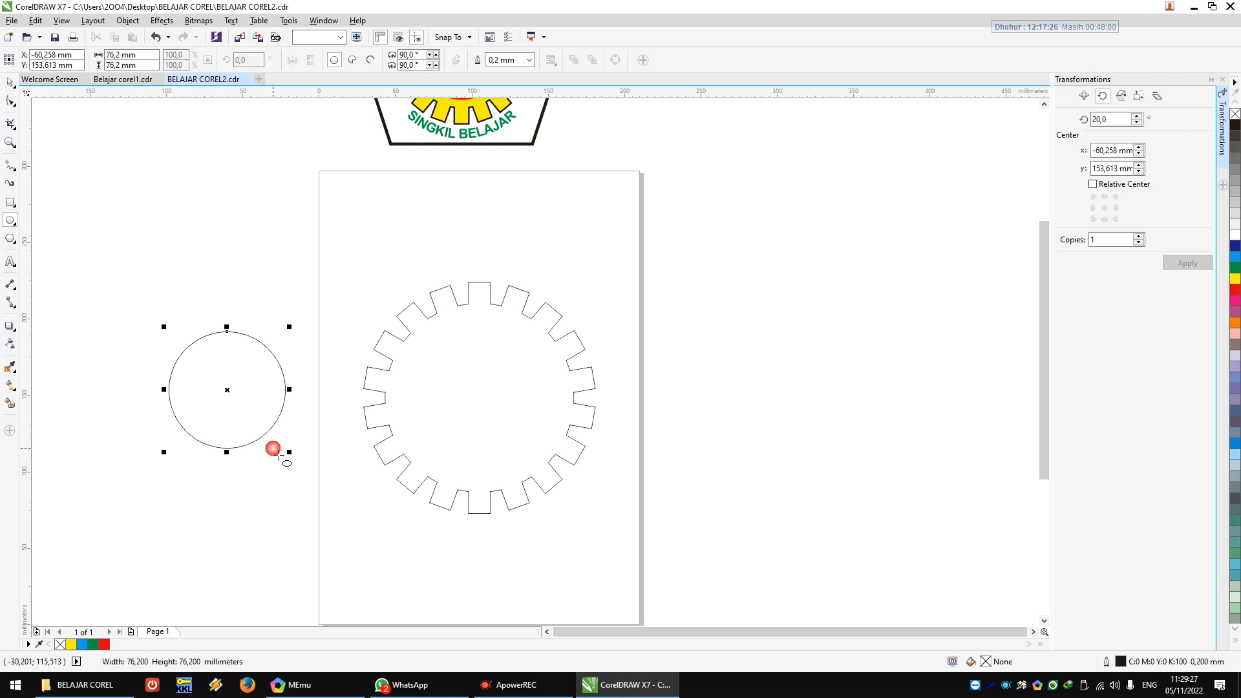
key("p")
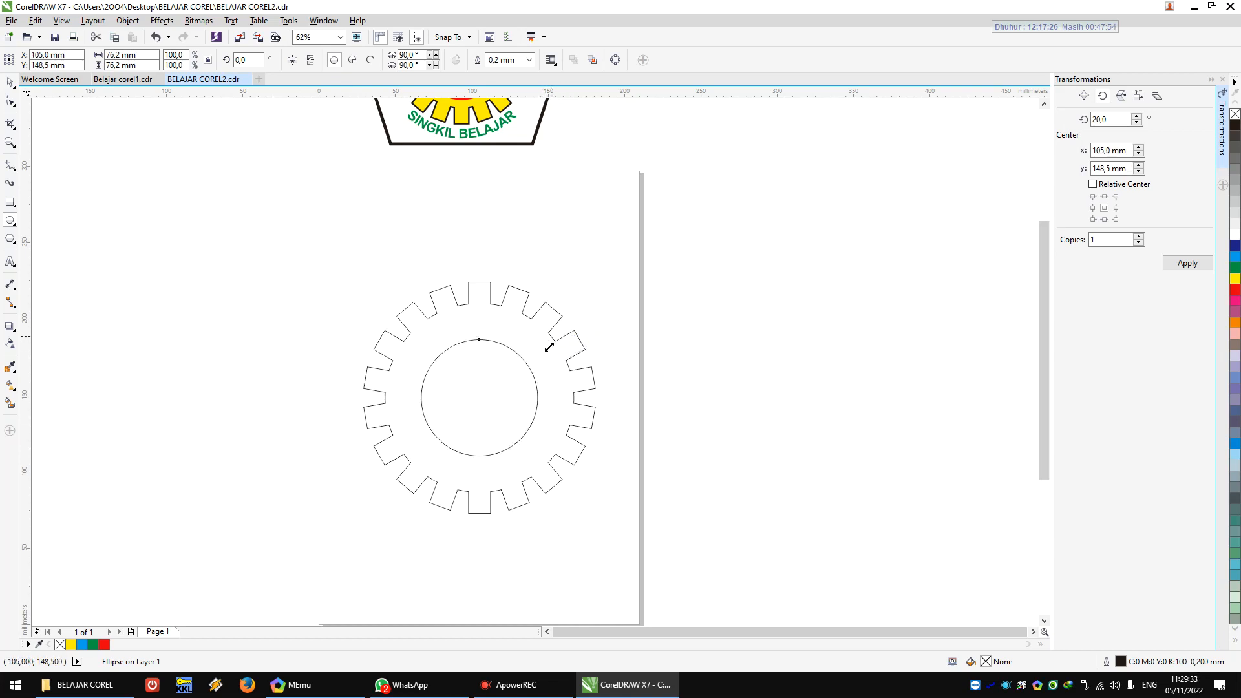
left_click(548, 347)
left_click_drag(548, 346, 561, 331)
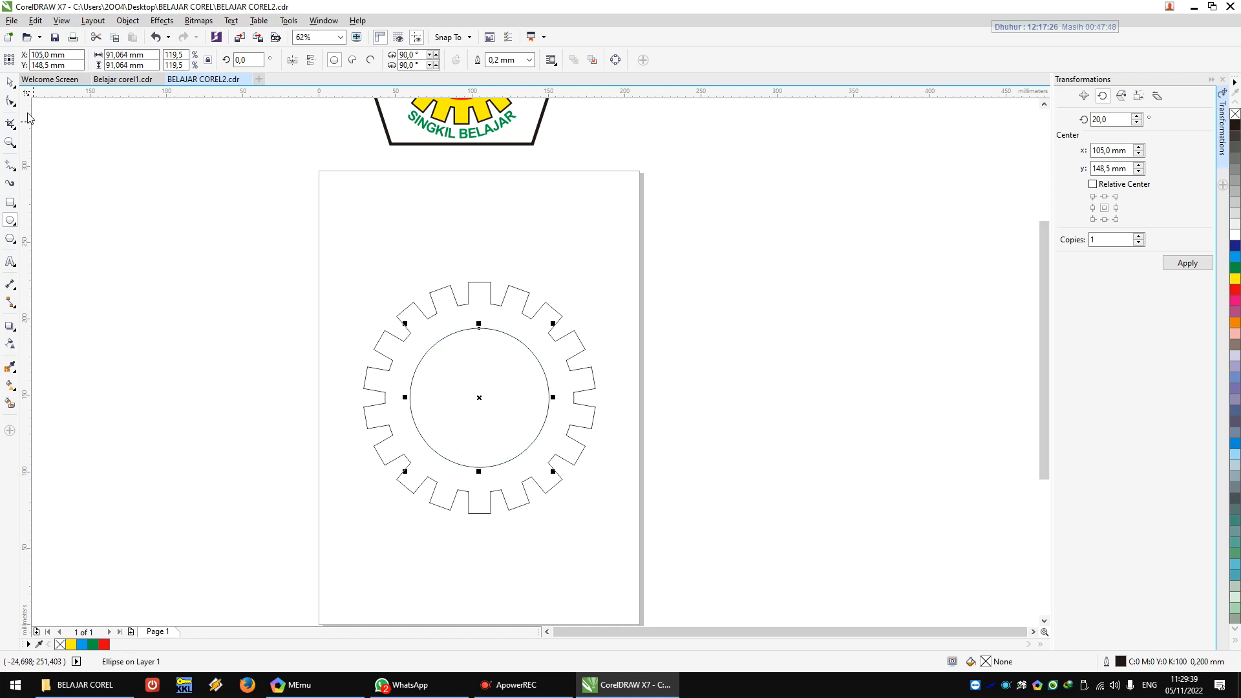
- Fill the gear with yellow and the inner circle with cyan
scroll(416, 394, "down", 2)
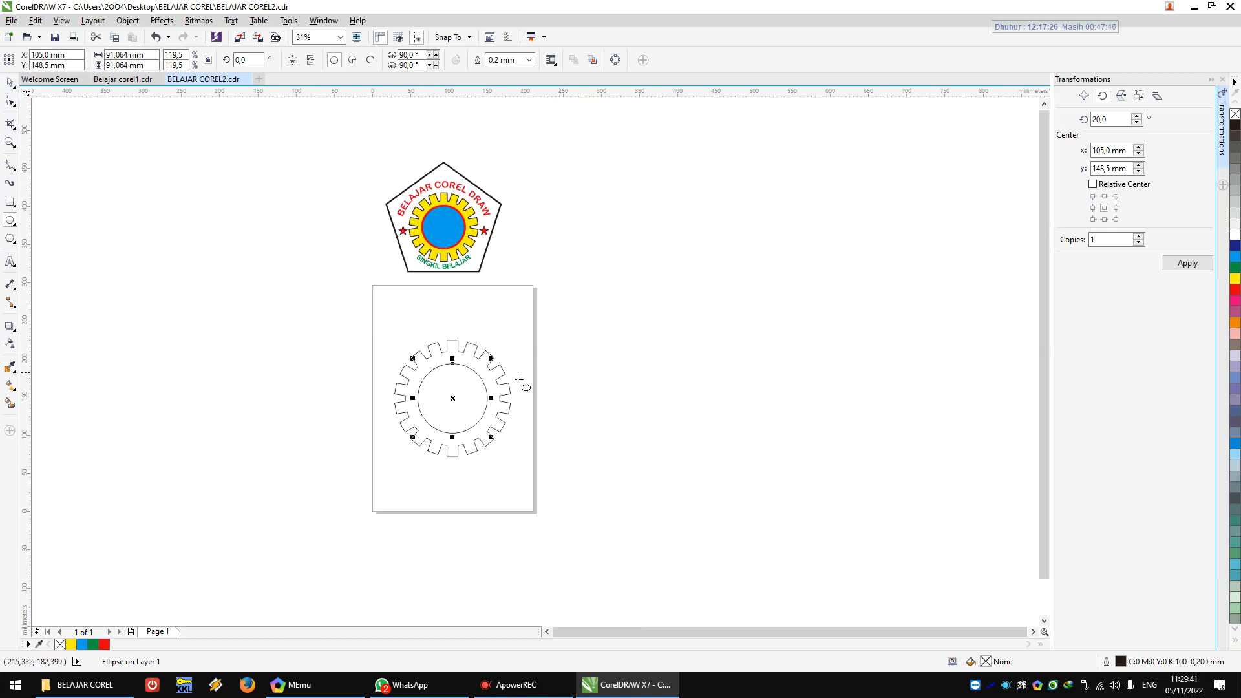
left_click(12, 89)
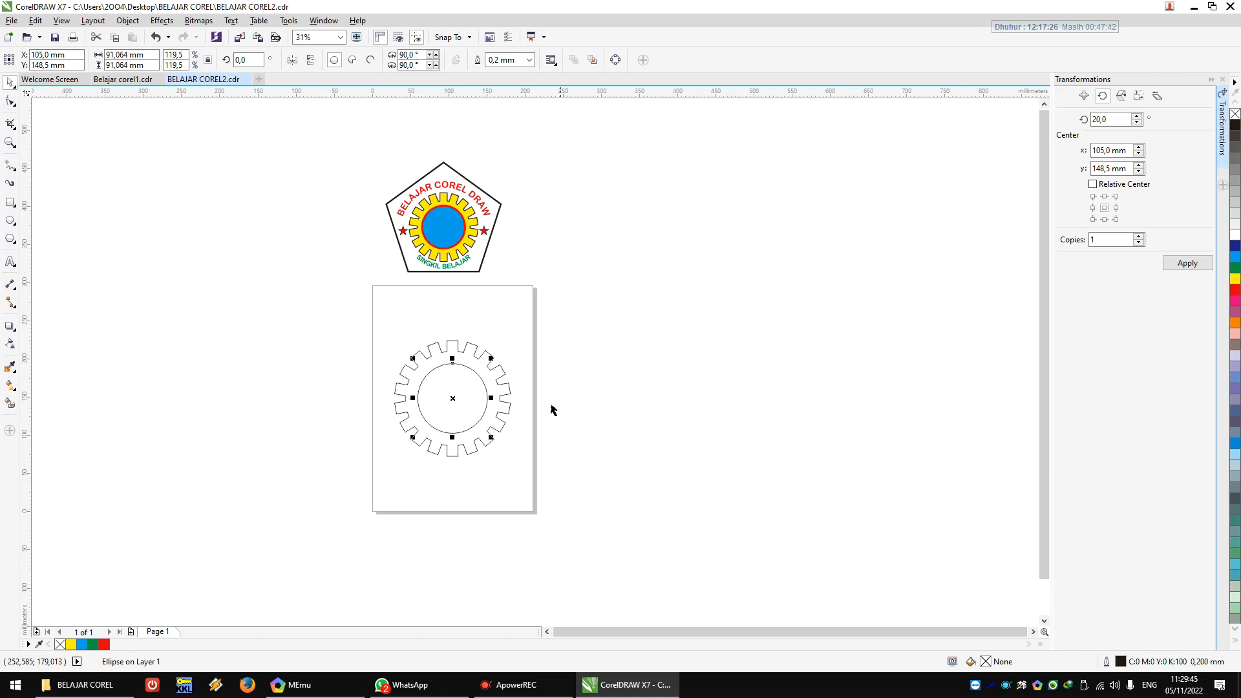
left_click(475, 357)
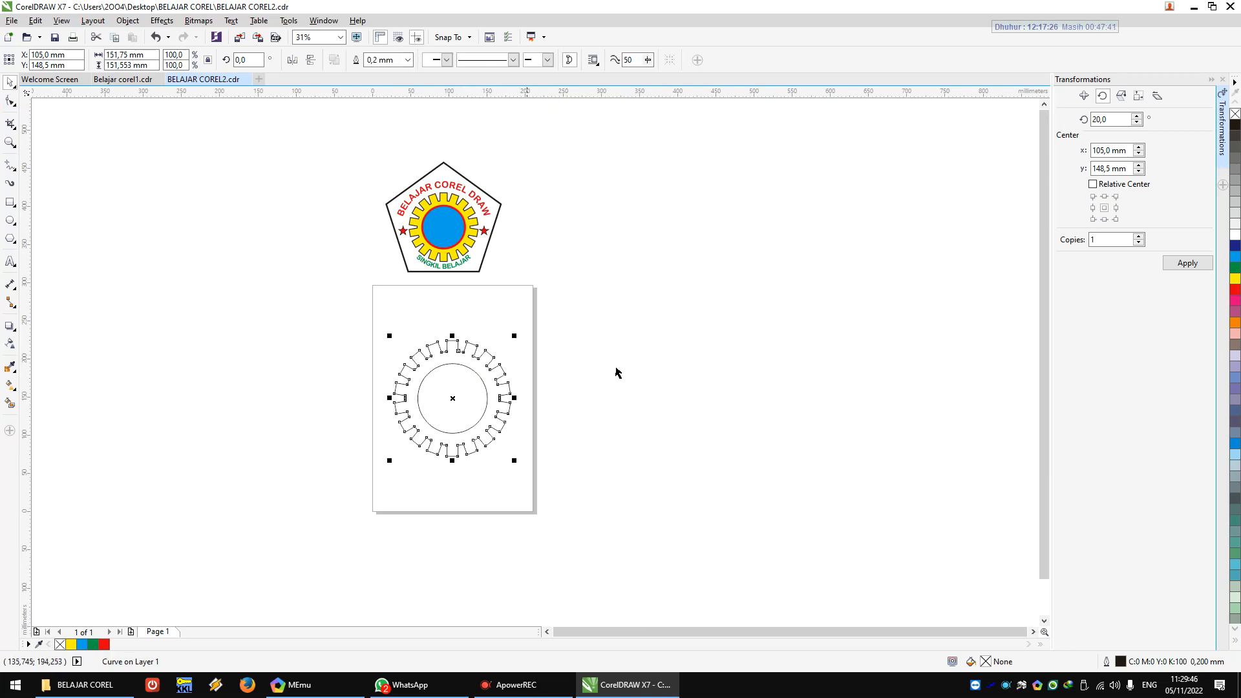
left_click(1235, 283)
left_click(687, 366)
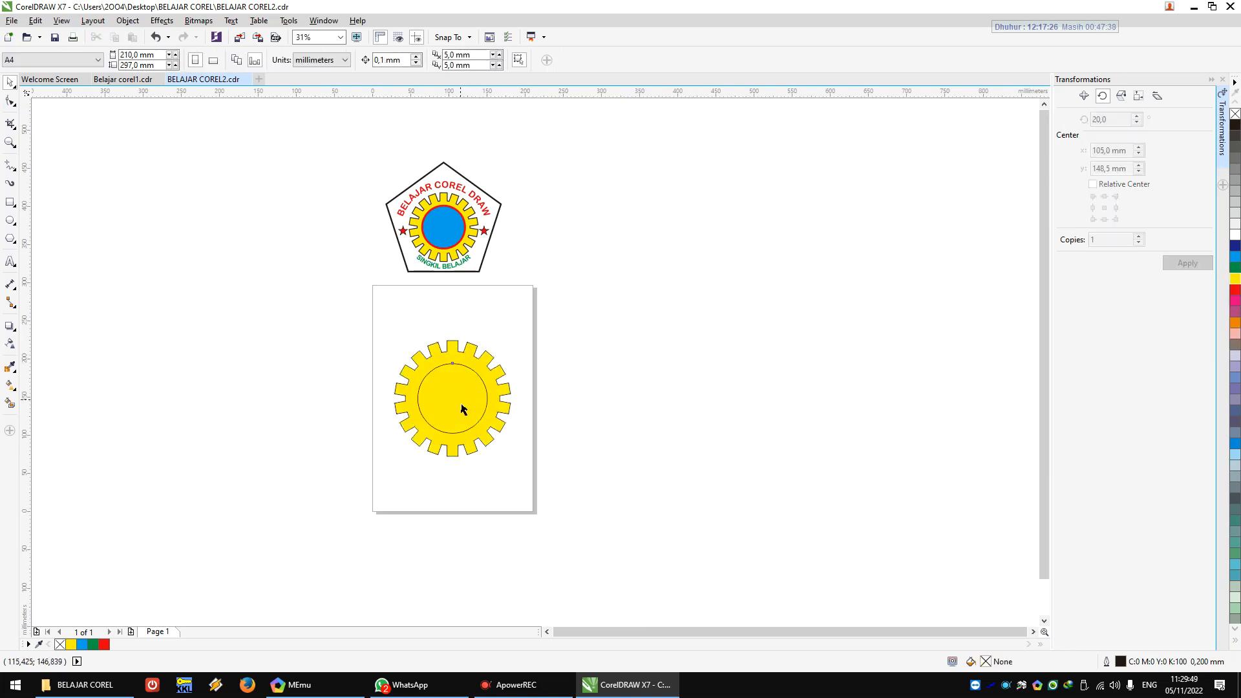
left_click(463, 409)
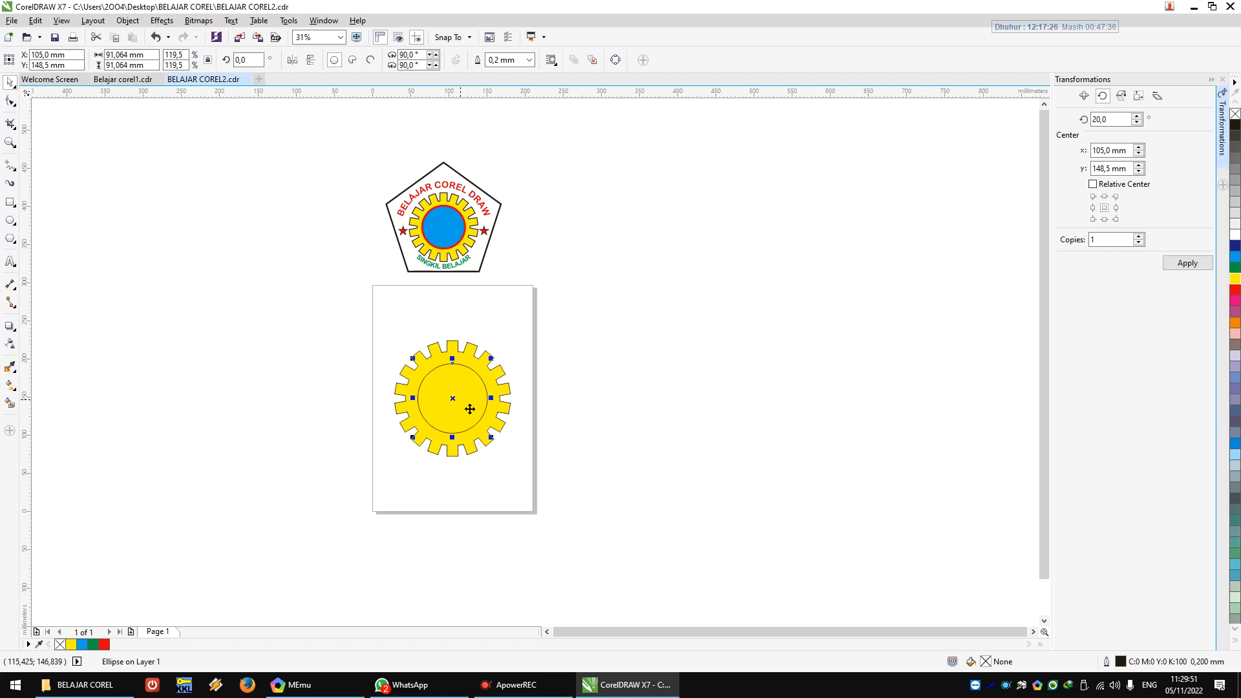
left_click(1235, 257)
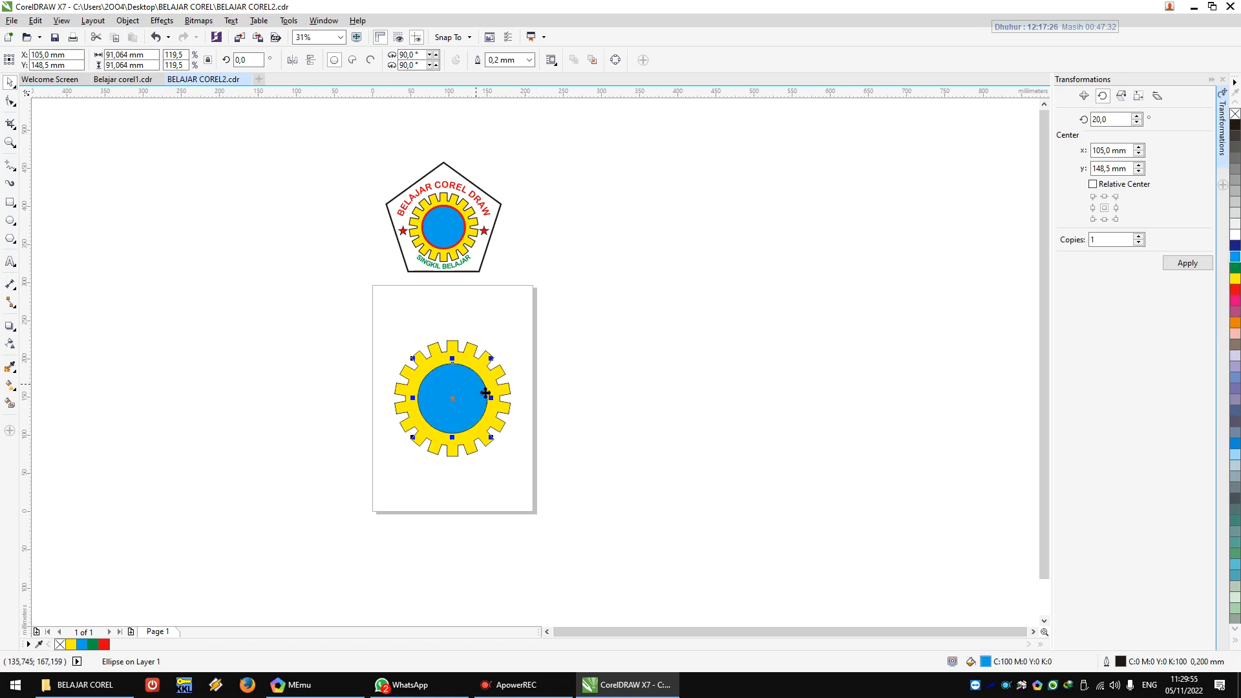
- Set the gear's outline width to 2.0 mm
scroll(483, 393, "up", 2)
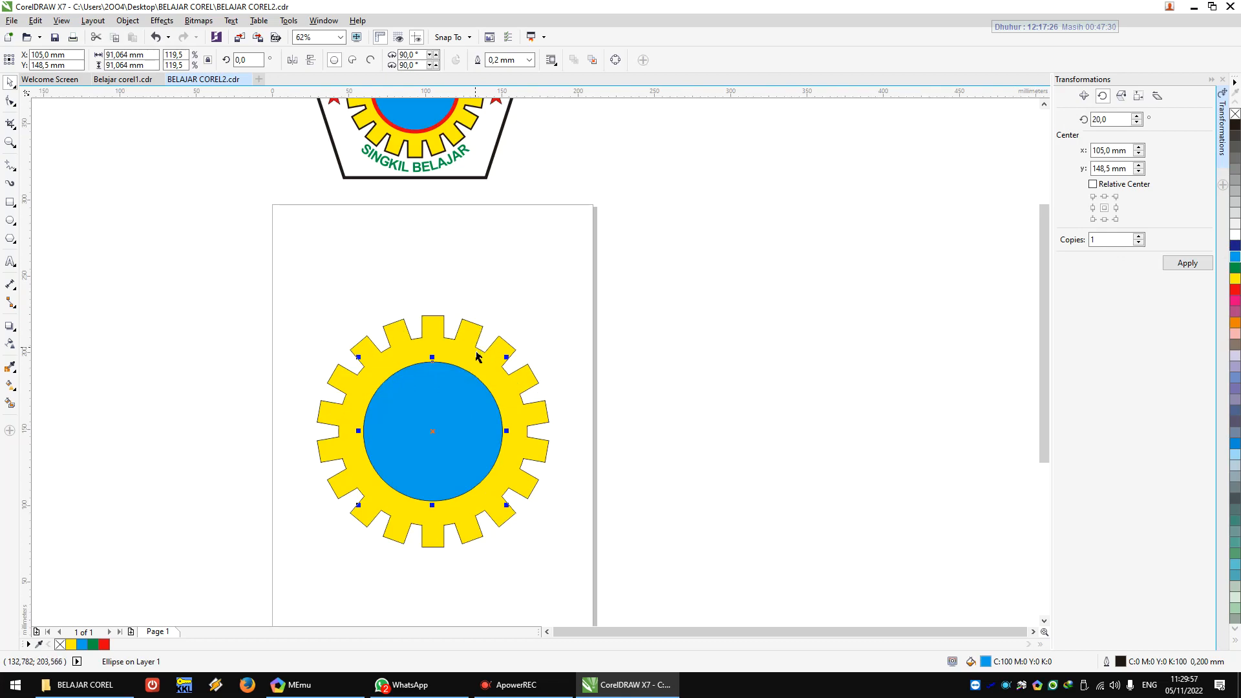
left_click(493, 305)
left_click(478, 348)
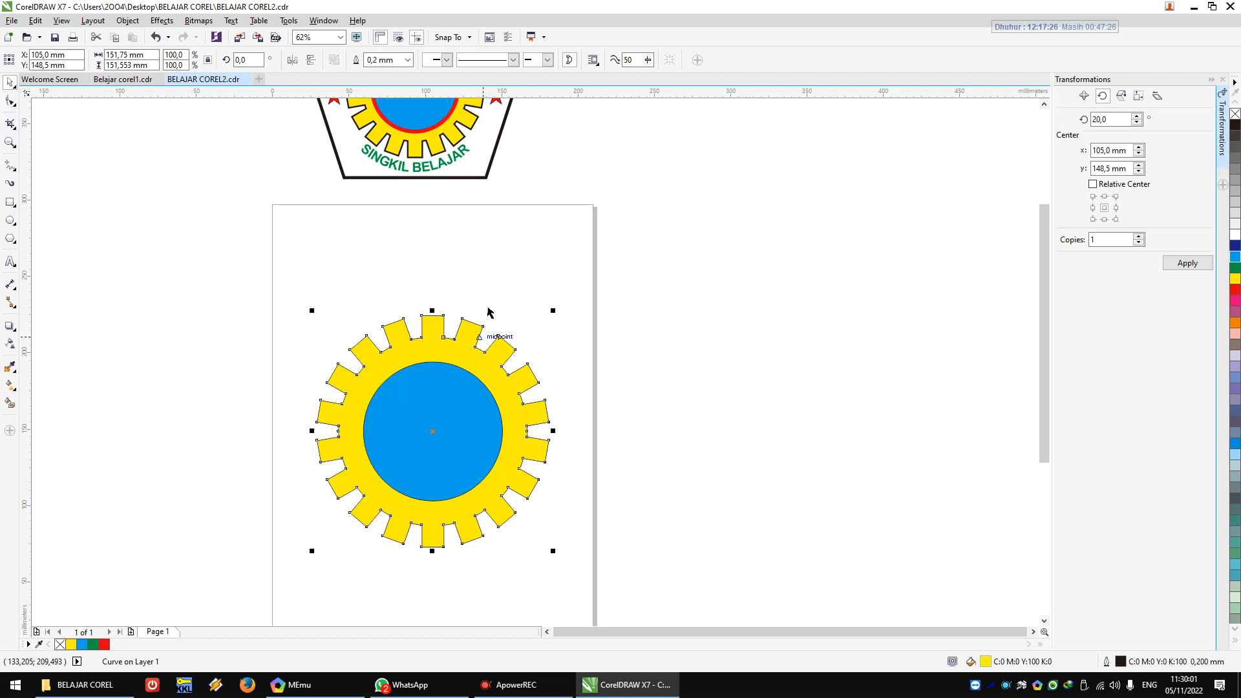
left_click(410, 62)
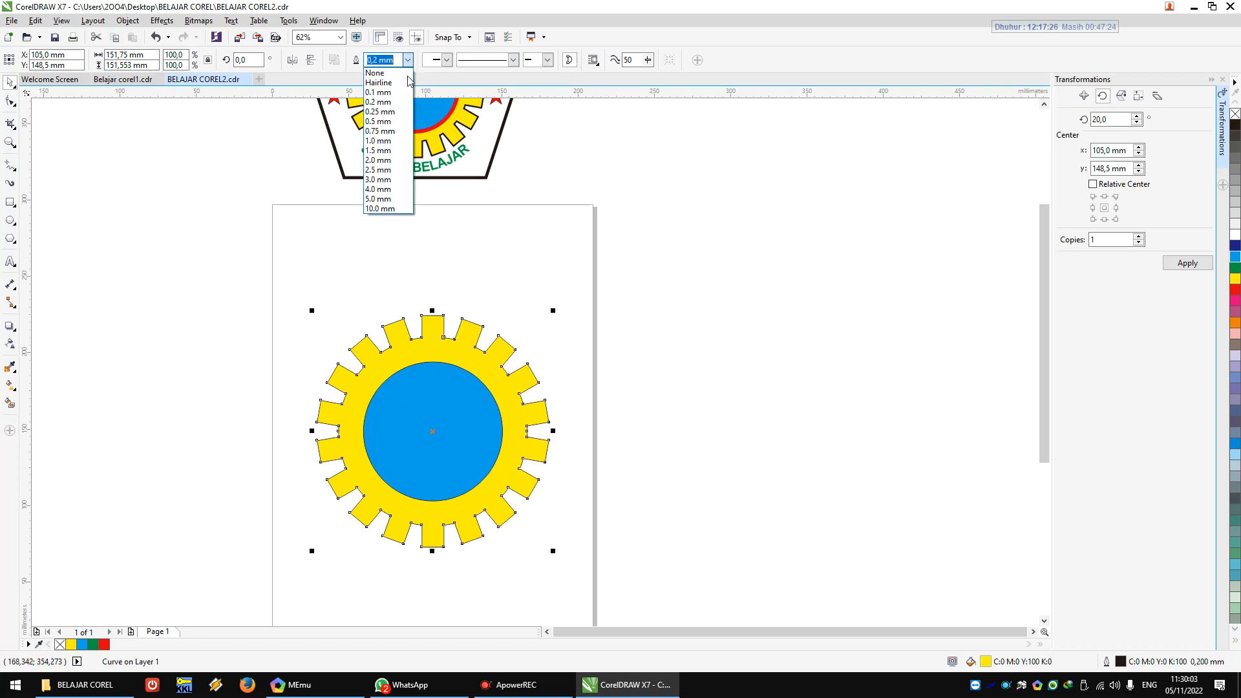
left_click(389, 167)
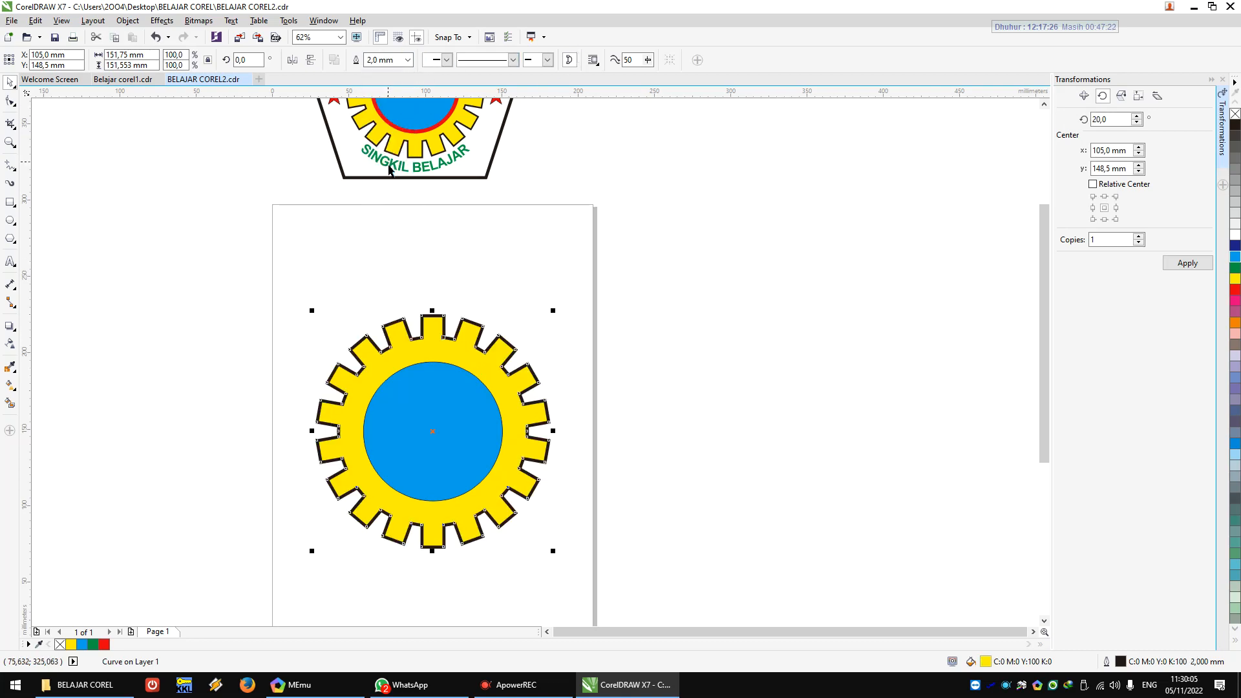
left_click(556, 394)
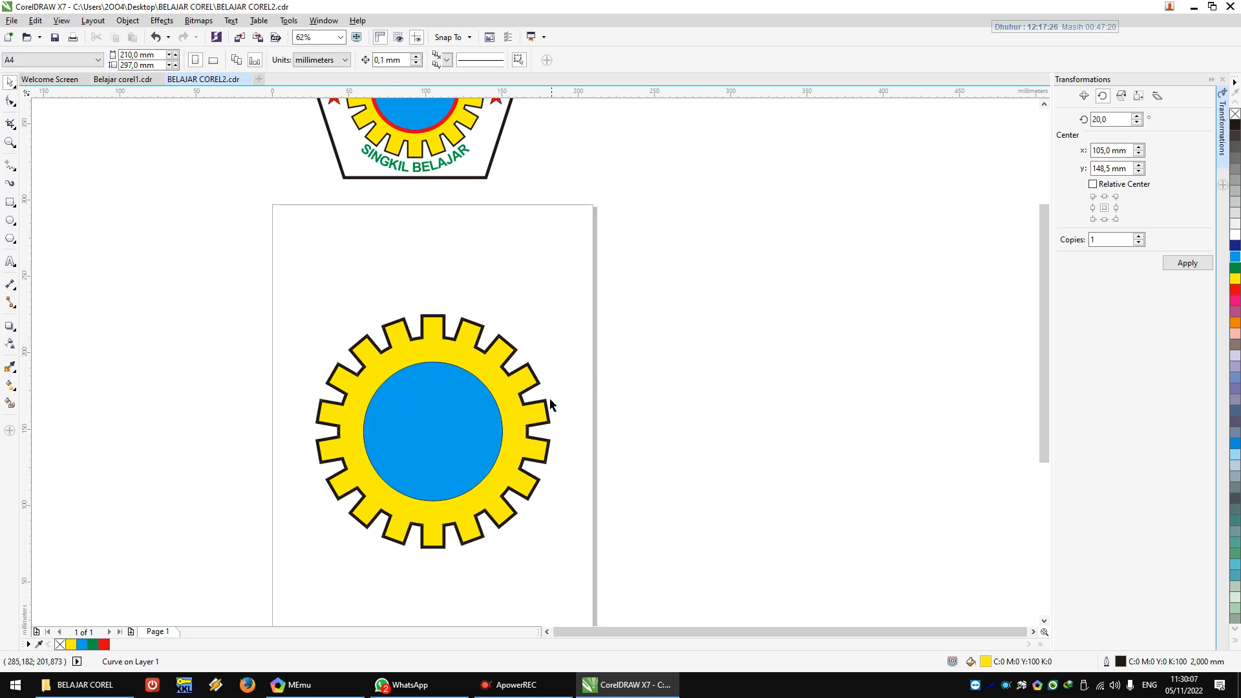
- Set the inner circle's outline width to 3.0 mm and its outline color to red
left_click(483, 412)
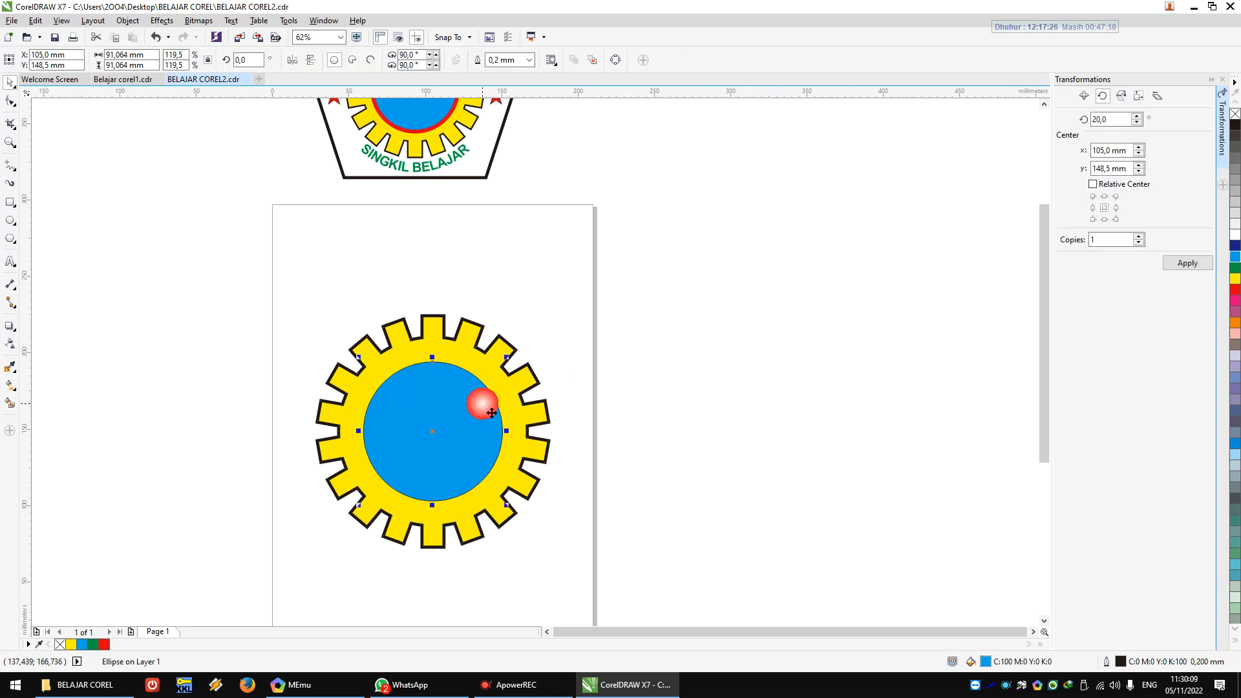
left_click(528, 60)
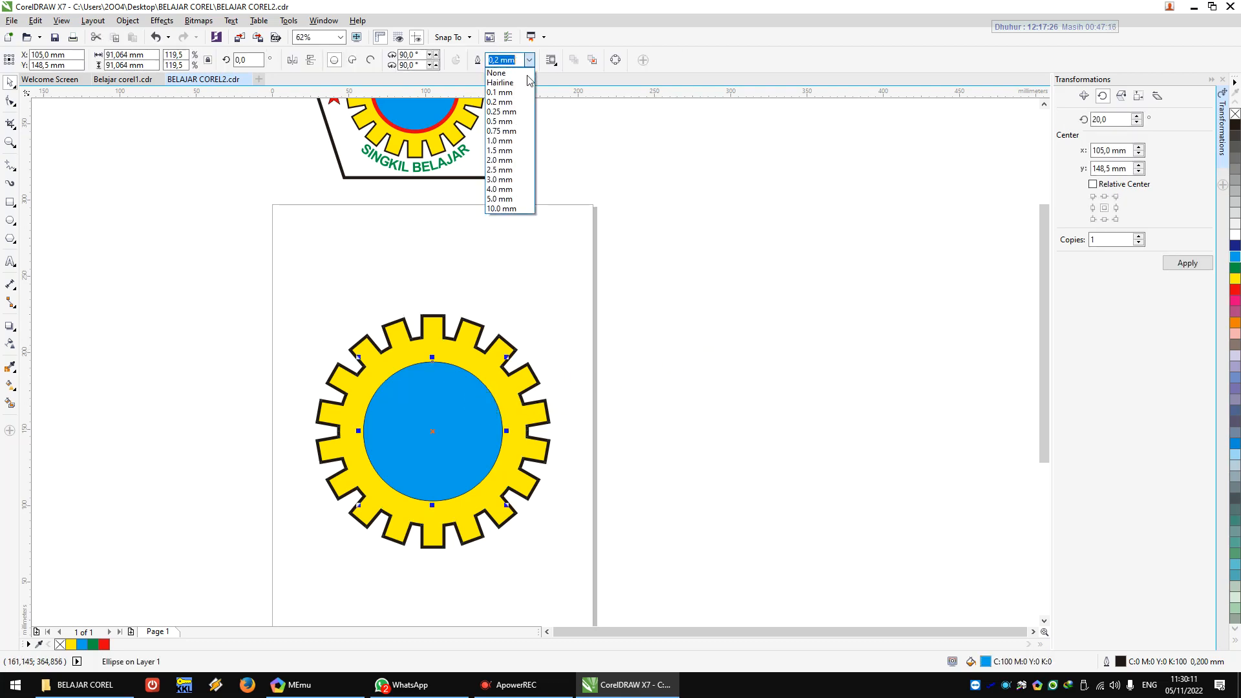
left_click(510, 180)
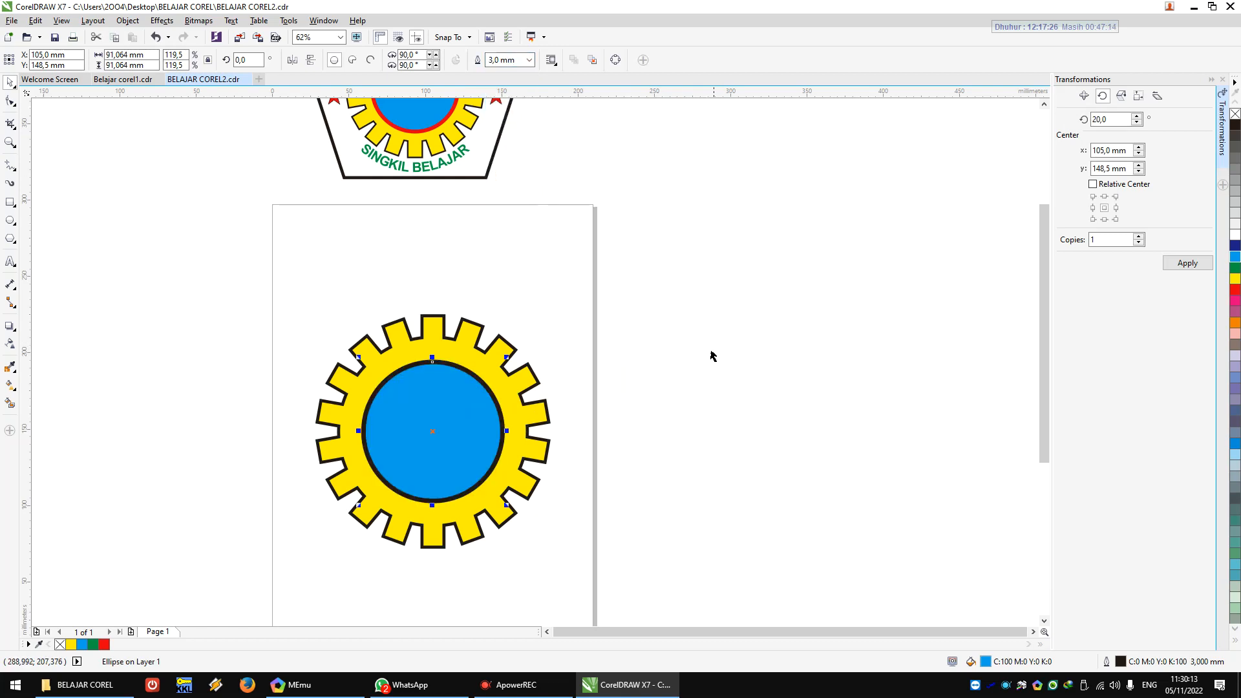
left_click(561, 417)
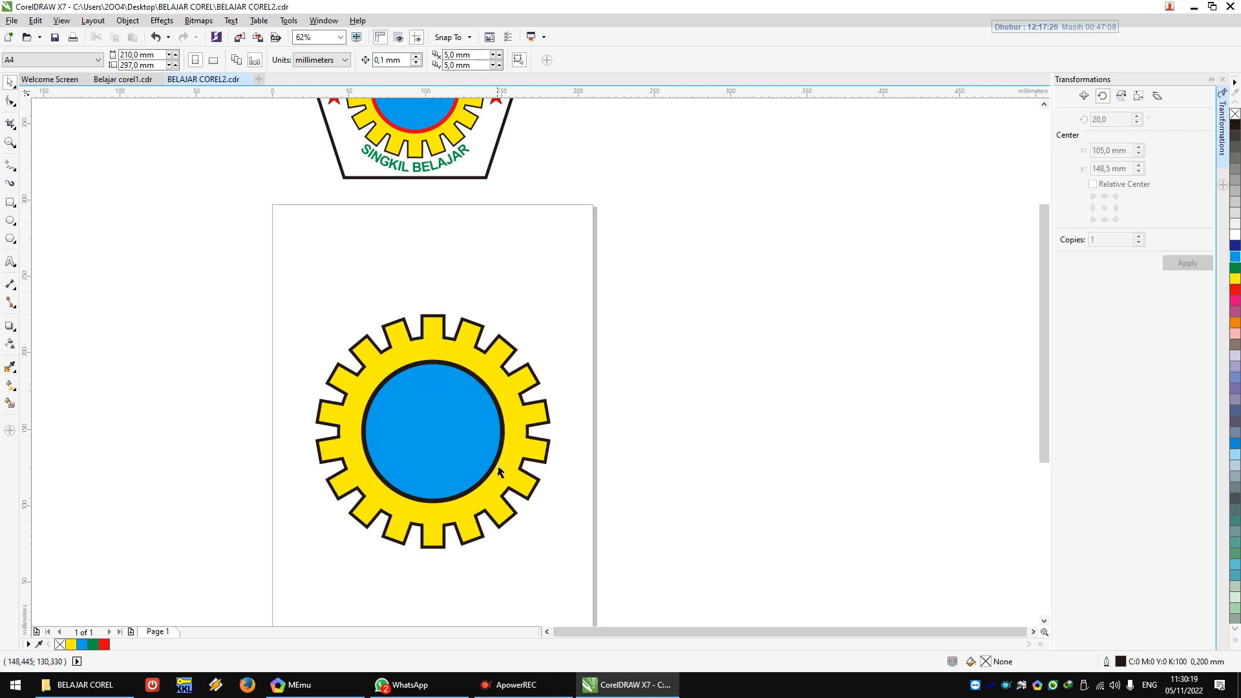
left_click(432, 513)
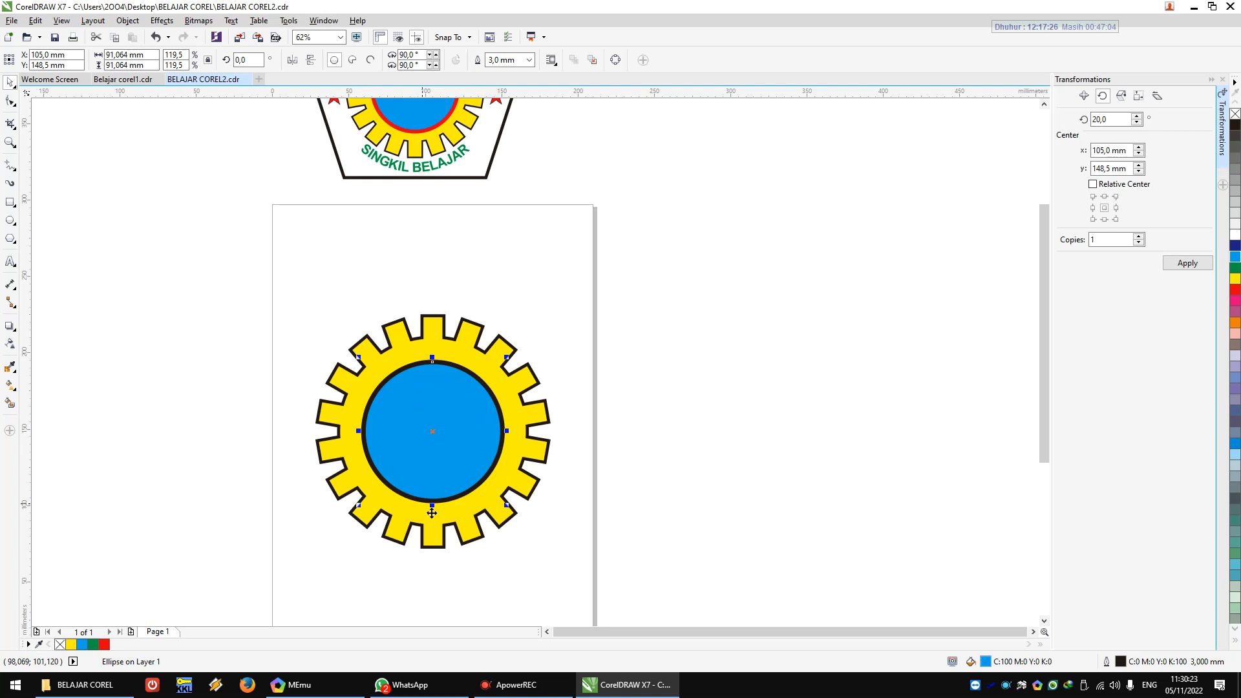
left_click(463, 447)
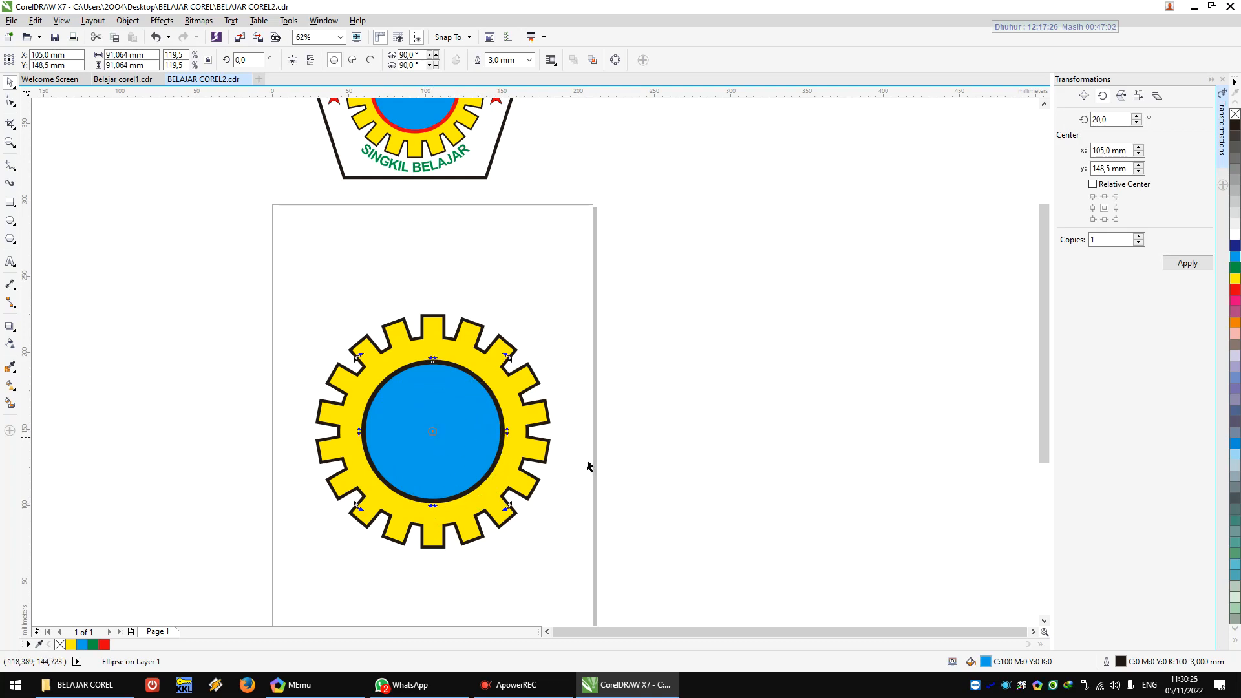
right_click(1238, 294)
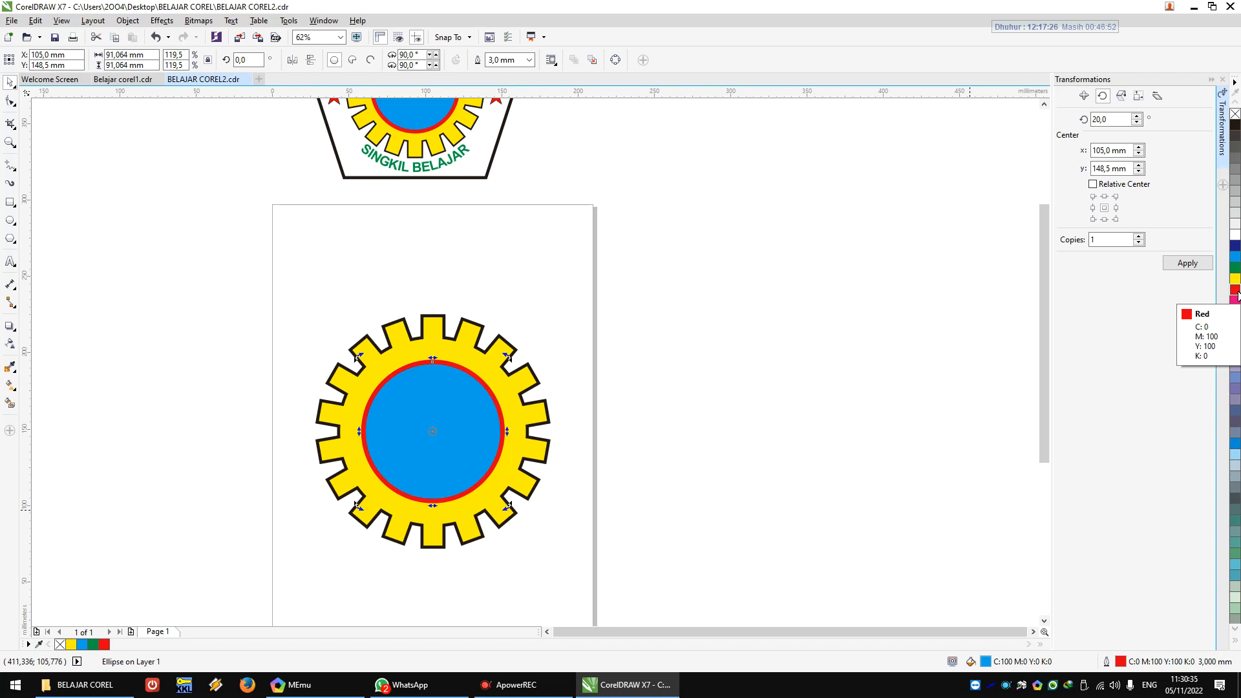
- Reposition the finished reference emblem so that its base rests on the page's upper edge, above the new gear
scroll(760, 404, "down", 2)
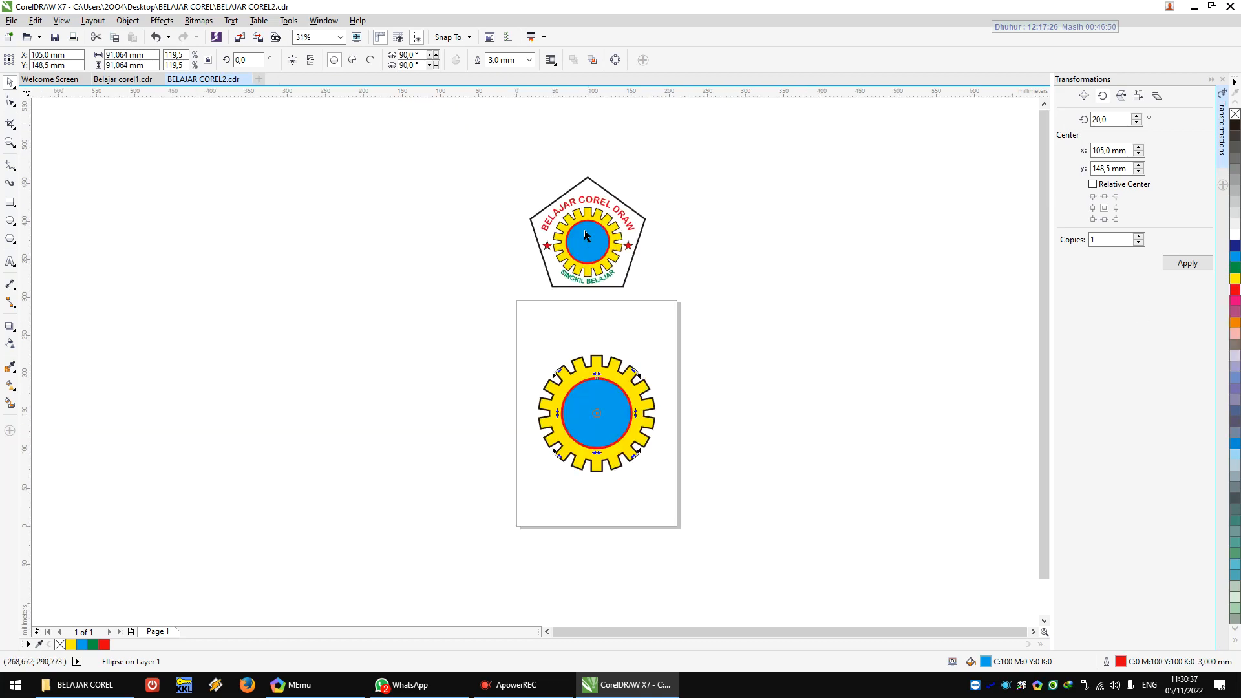
left_click_drag(620, 239, 633, 285)
left_click(754, 347)
scroll(711, 336, "up", 1)
scroll(682, 324, "down", 1)
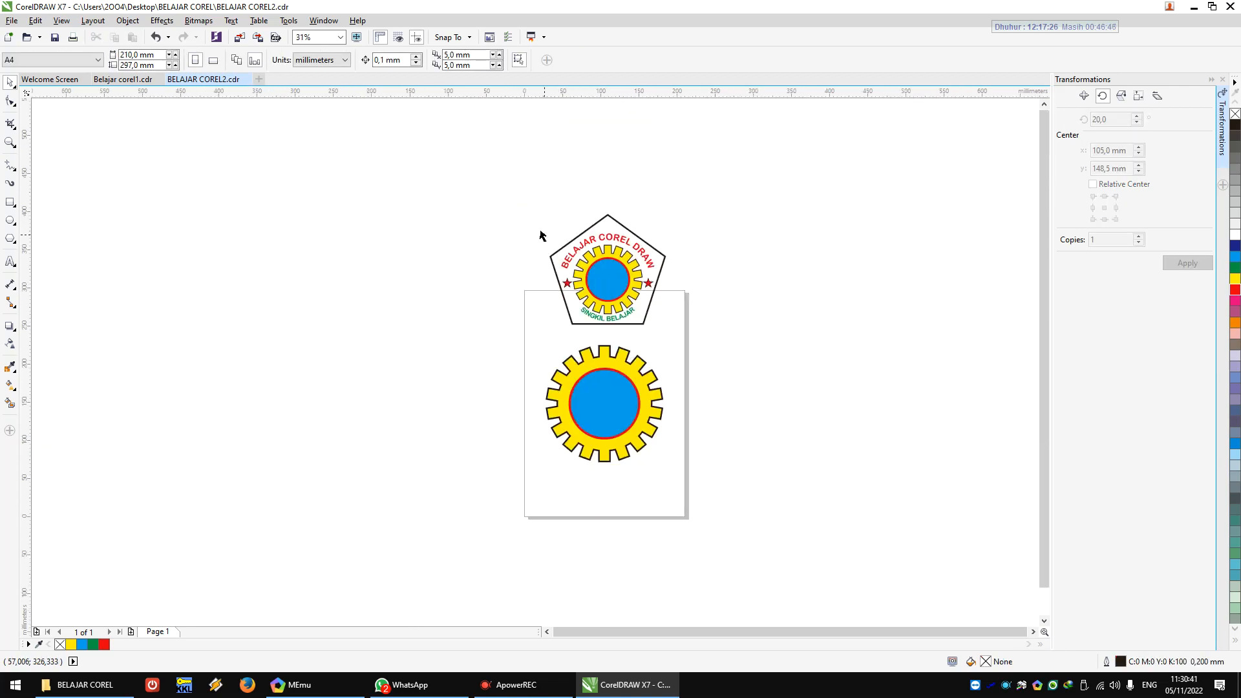
left_click_drag(681, 325, 688, 345)
left_click_drag(624, 297, 622, 264)
left_click(788, 305)
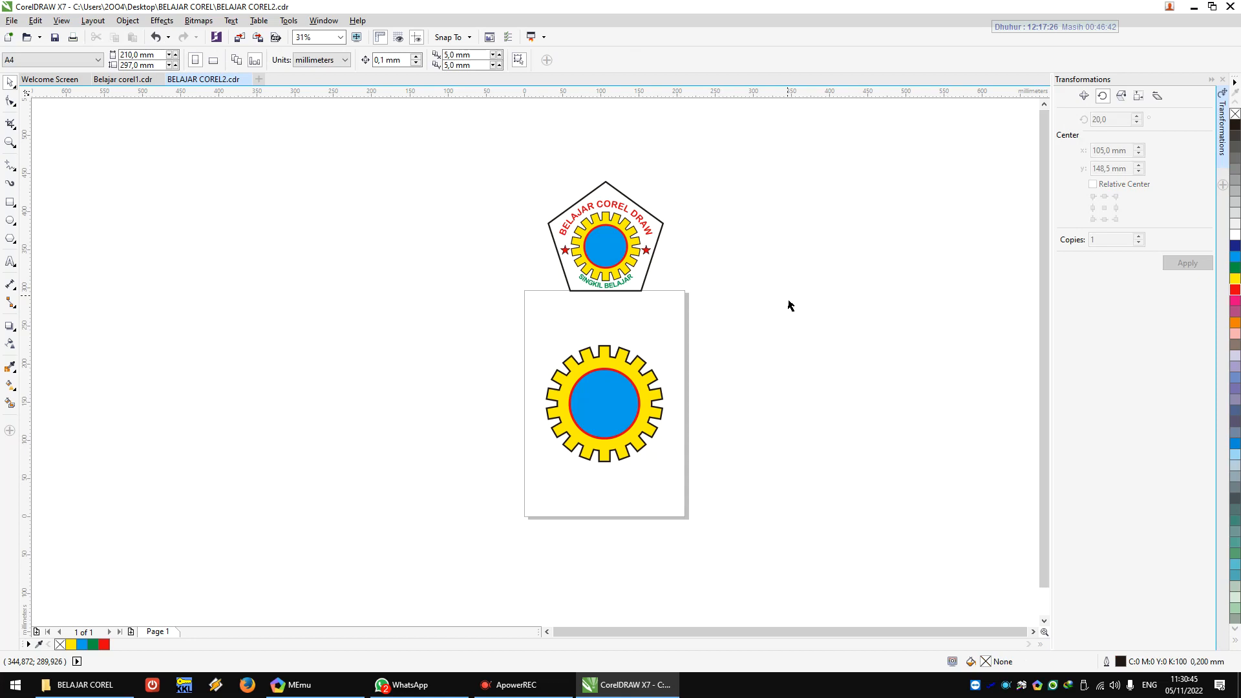
- Draw a polygon about 107 mm high in the empty area beside the reference emblem and give it six sides
left_click(16, 209)
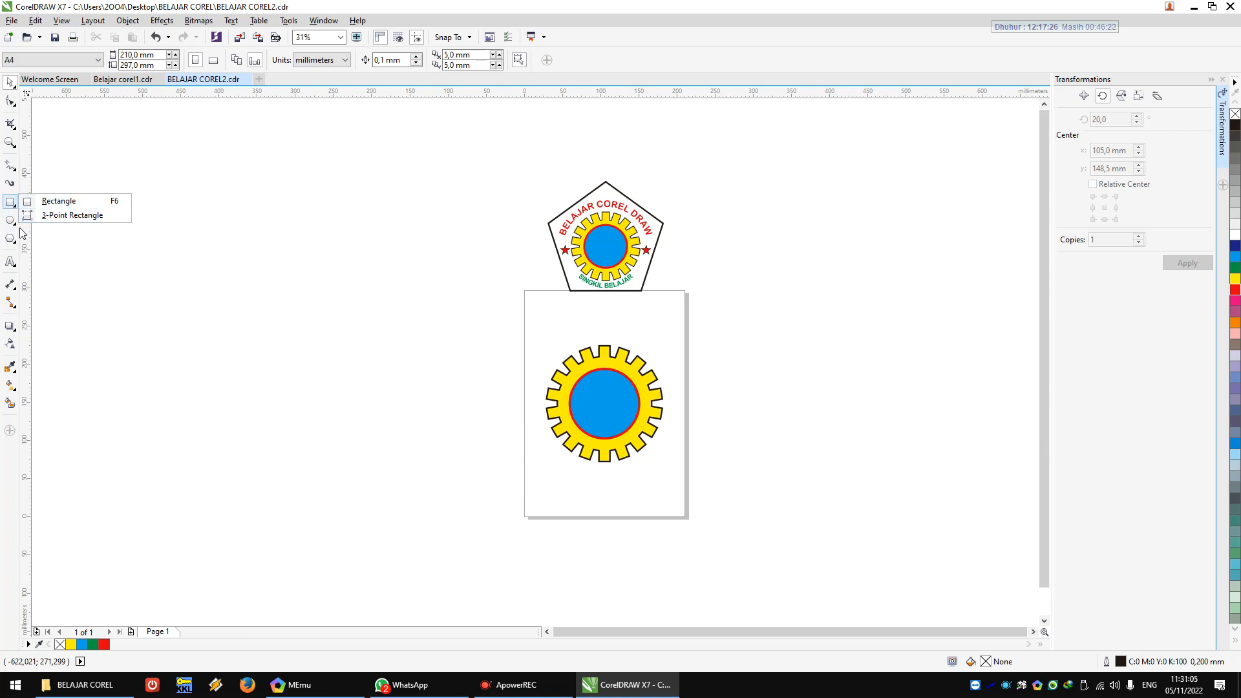
left_click(15, 229)
left_click(15, 229)
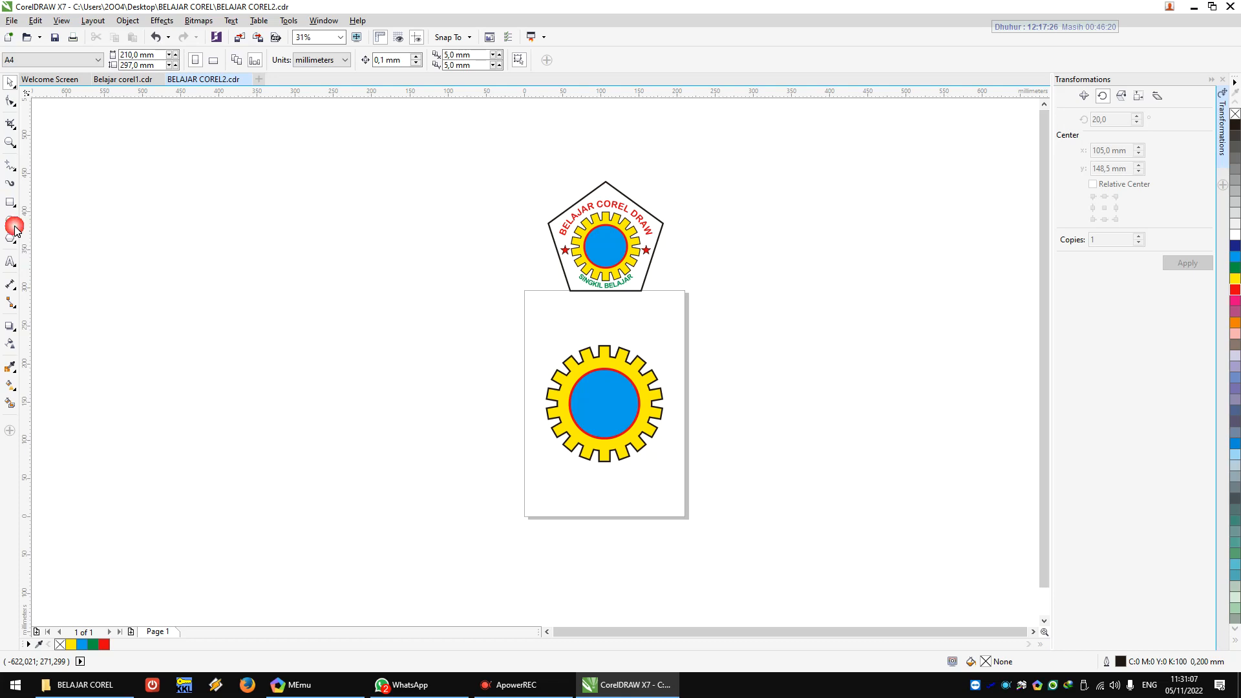
left_click(22, 225)
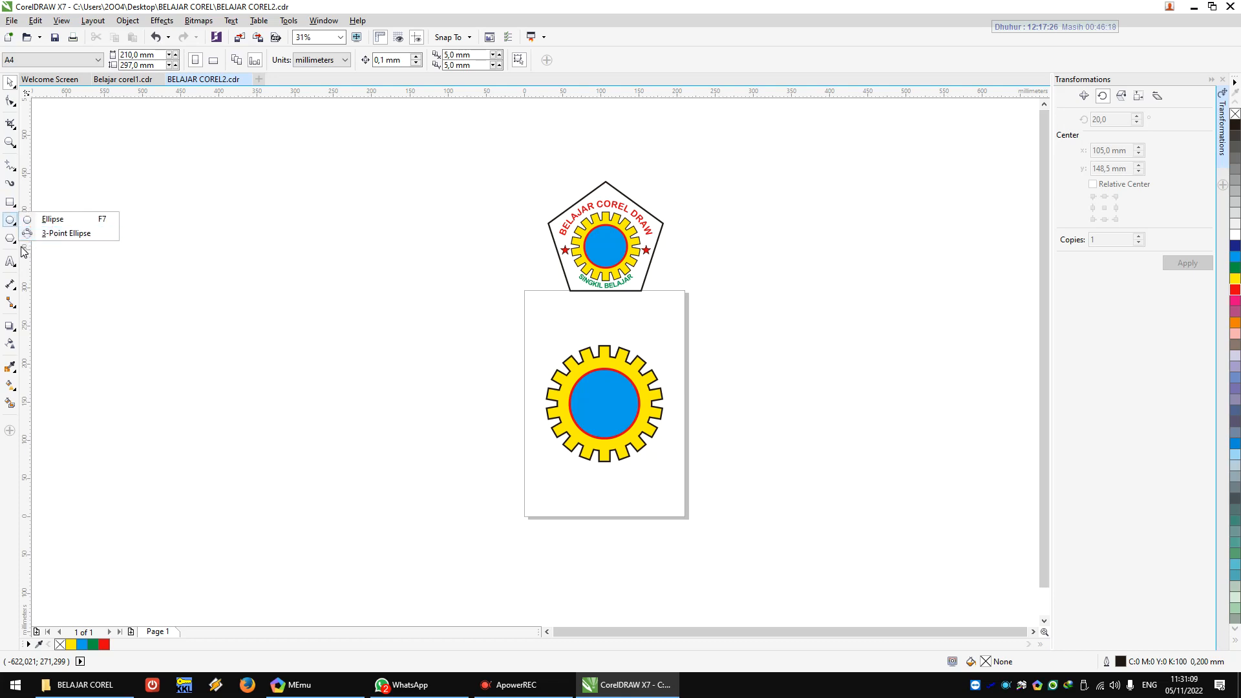
mouse_move(17, 245)
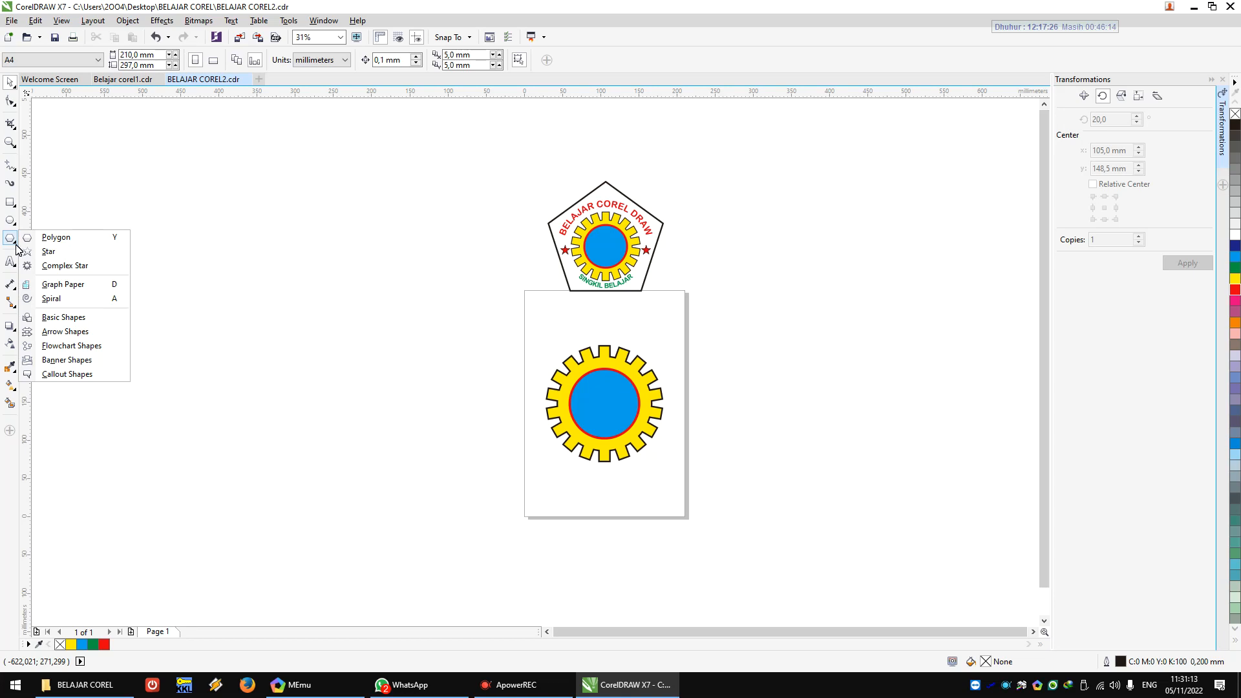
left_click(56, 238)
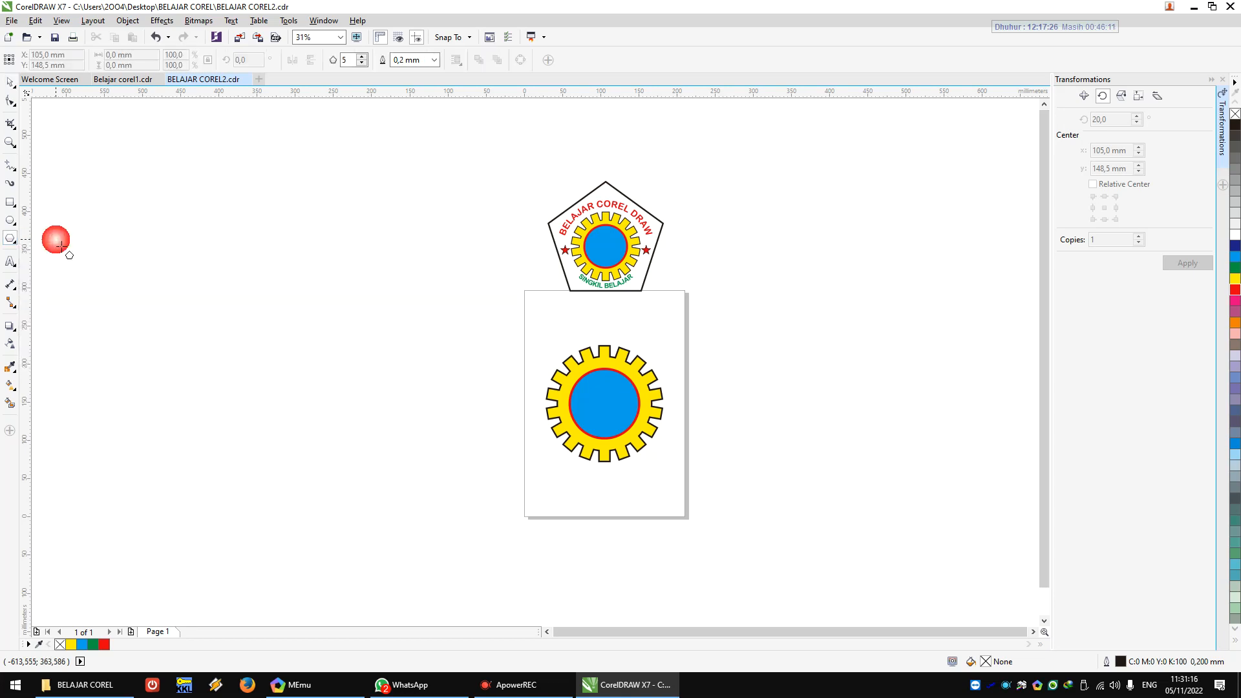
left_click(358, 64)
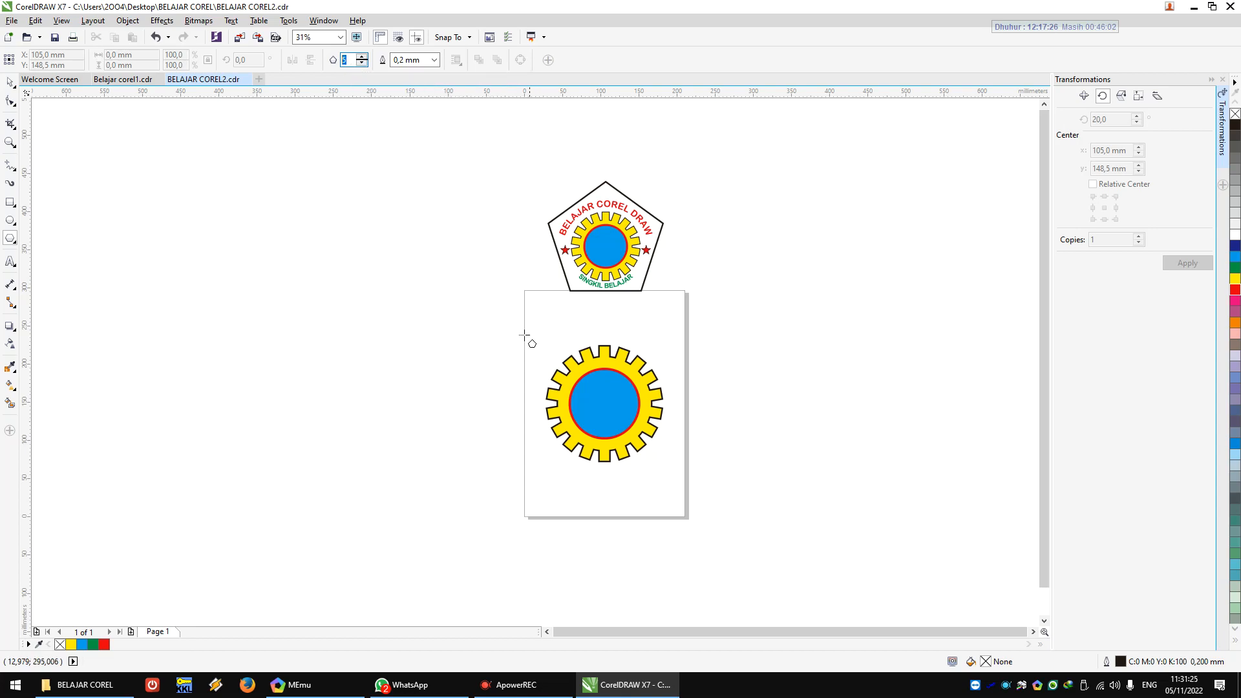
mouse_move(366, 246)
left_mouse_down()
mouse_move(404, 288)
mouse_move(408, 205)
left_mouse_up()
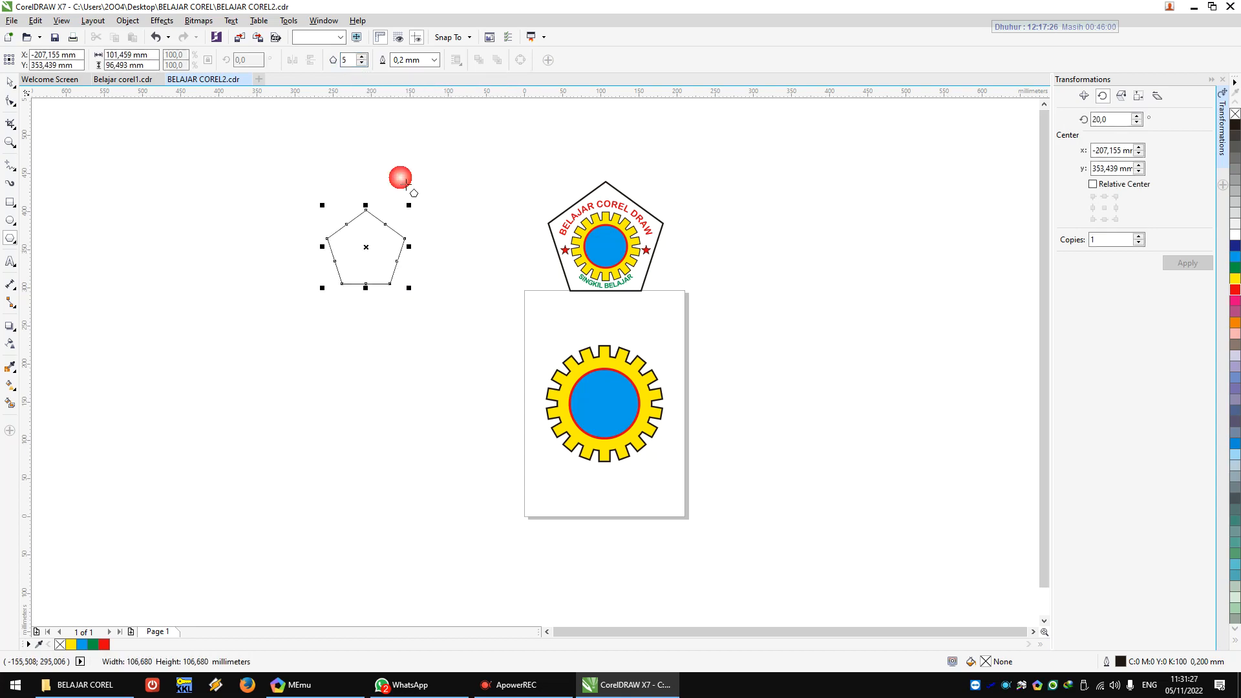
type("6")
- Draw a trial polygon with ten sides just below the hexagon, and delete it
left_click_drag(341, 322, 389, 375)
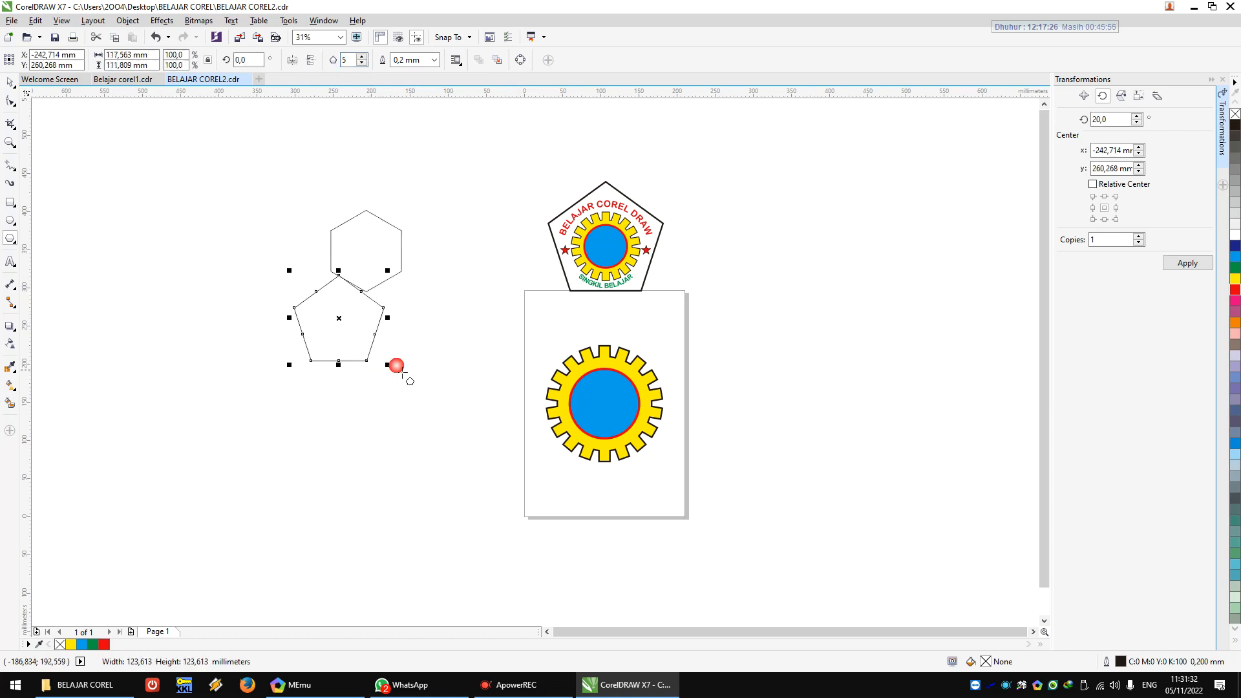
left_click(364, 57)
left_click(364, 57)
left_click(364, 56)
left_click(364, 57)
left_click(364, 57)
scroll(352, 302, "up", 3)
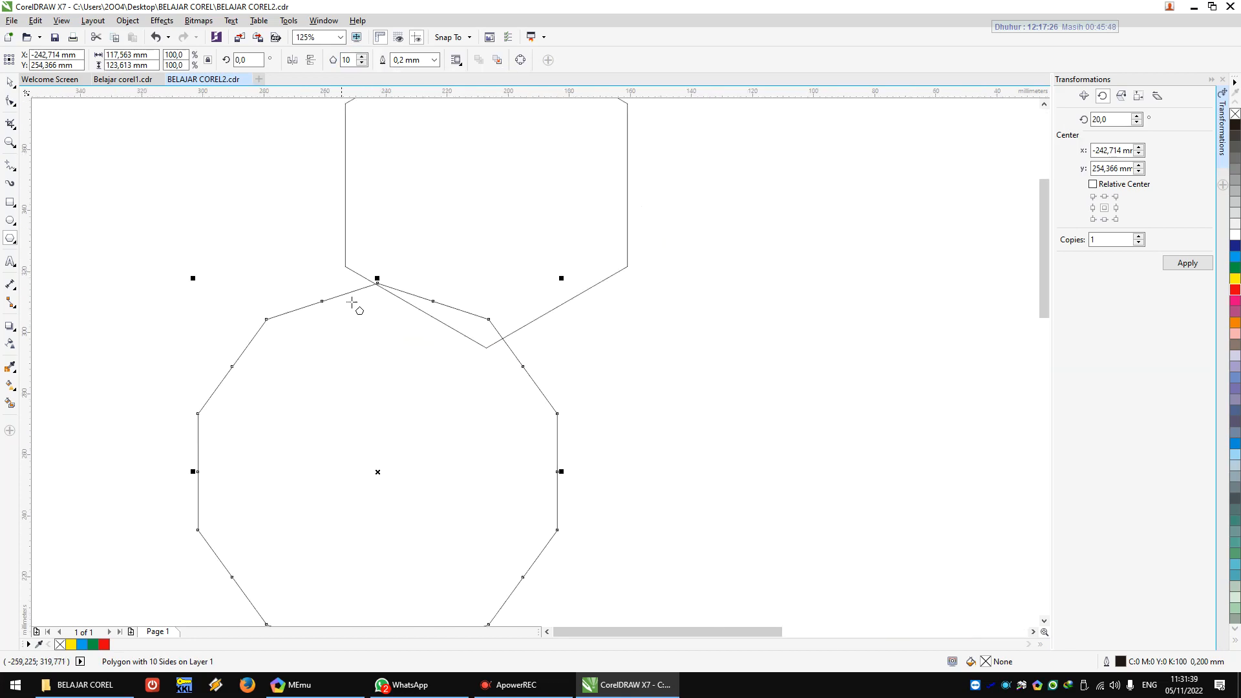
scroll(500, 381, "down", 2)
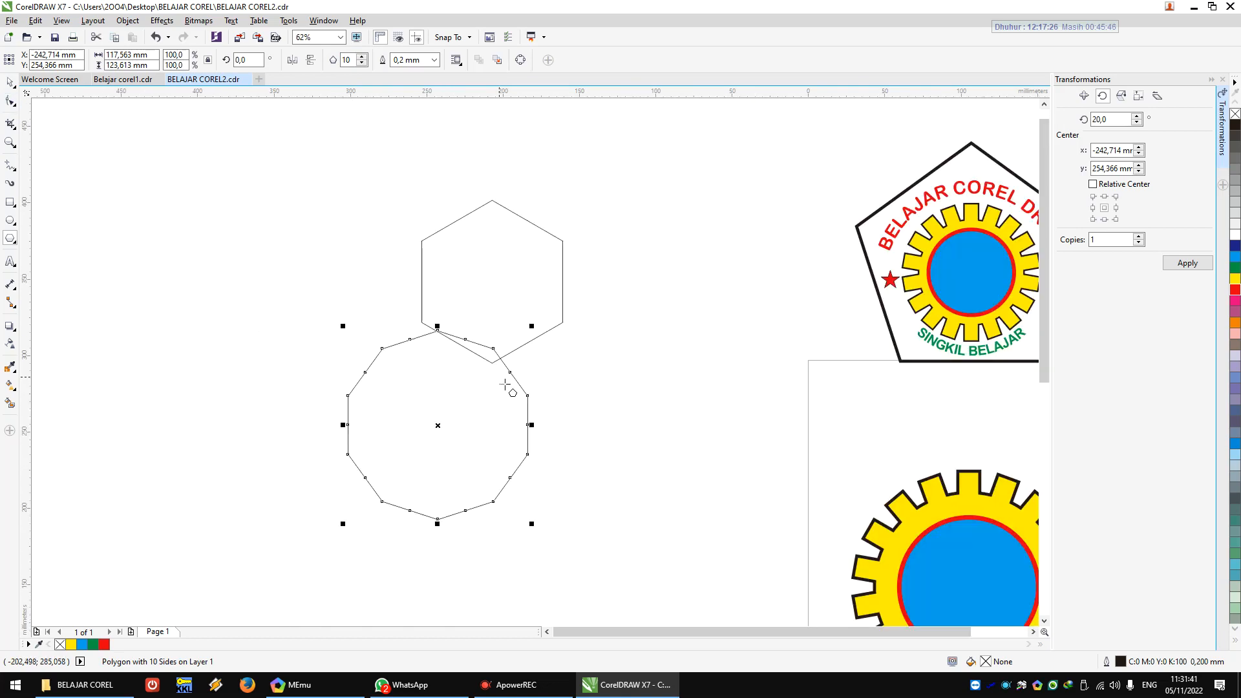
key("Delete")
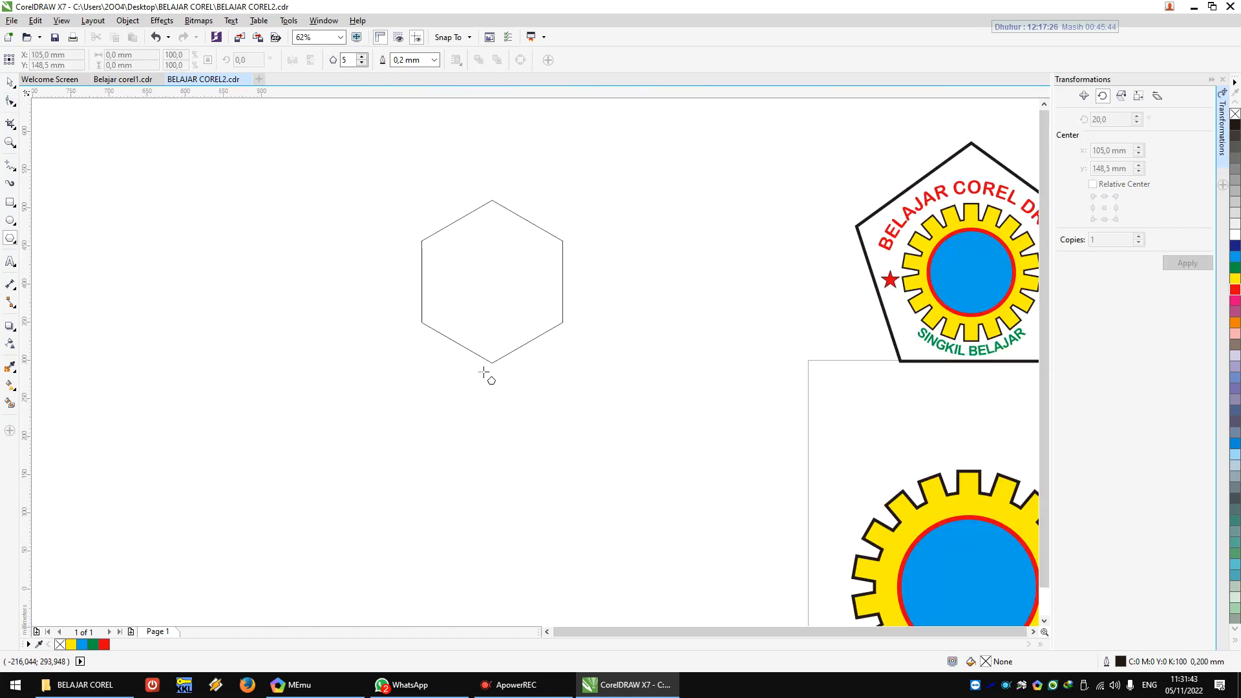
- Set the hexagon's number of sides to 5
scroll(484, 373, "down", 2)
left_click(11, 83)
left_click(501, 293)
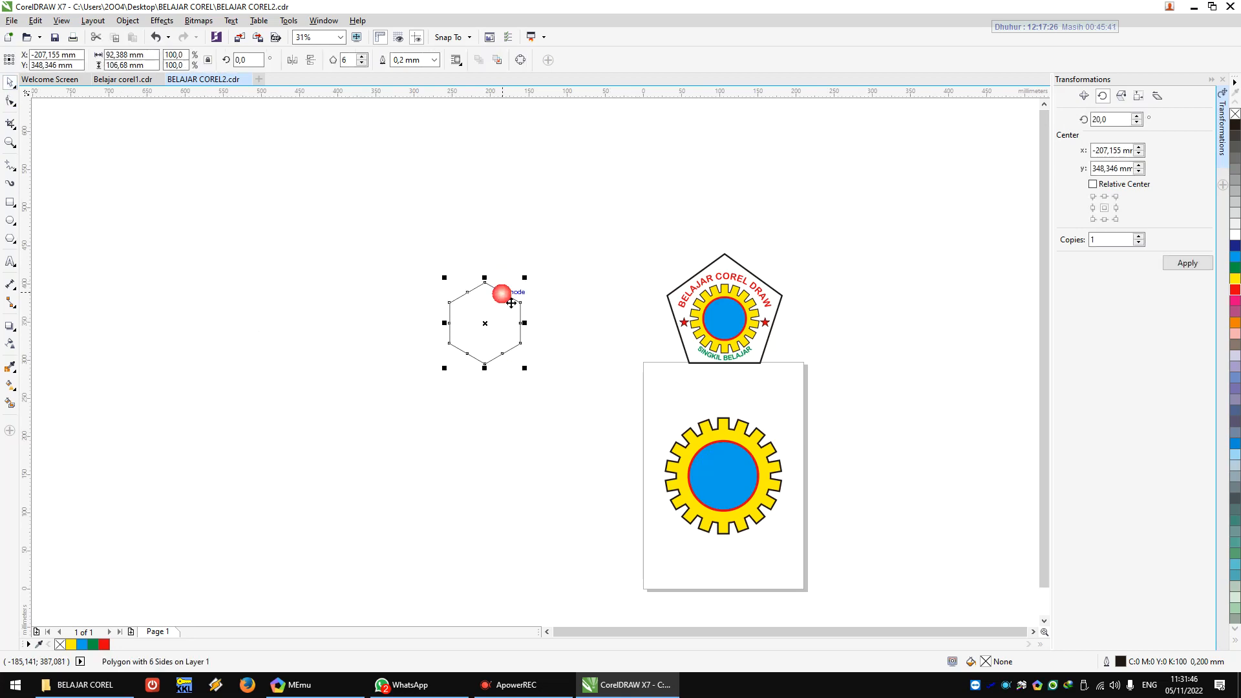
left_click(361, 70)
left_click(568, 265)
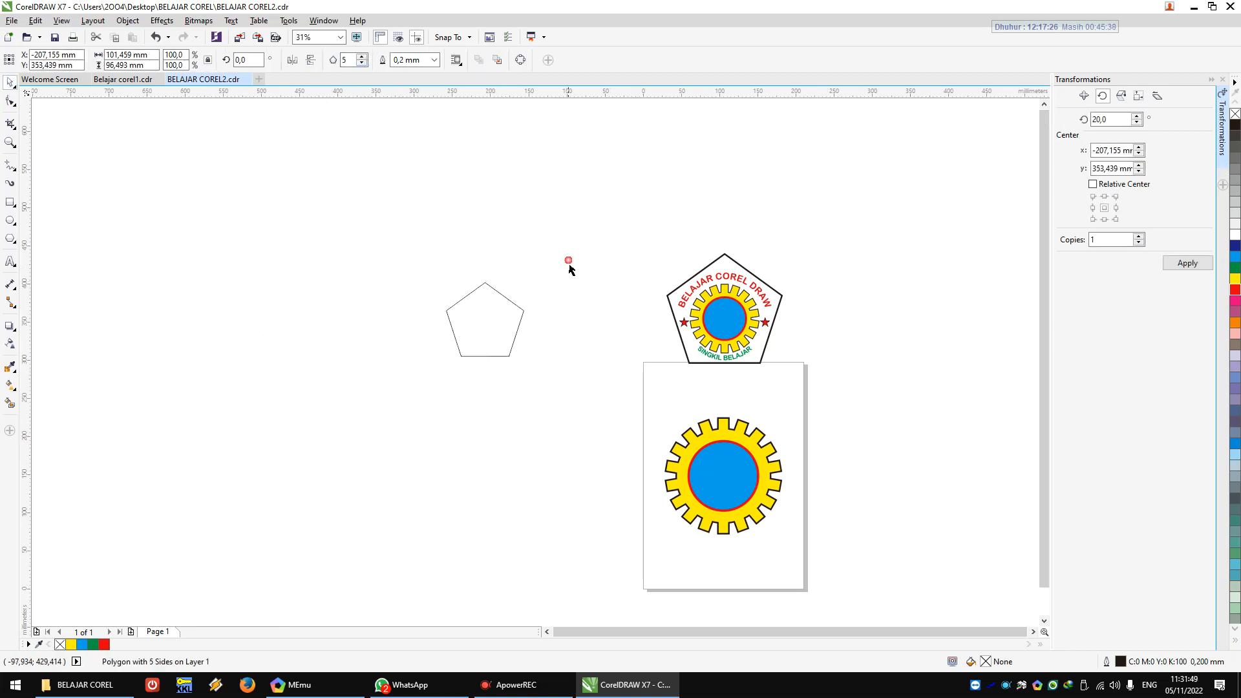
- Enlarge the pentagon proportionally to about 204 mm wide and centre it on the page around the gear
left_click(521, 316)
left_click_drag(529, 332, 662, 487)
left_click_drag(661, 433, 738, 357)
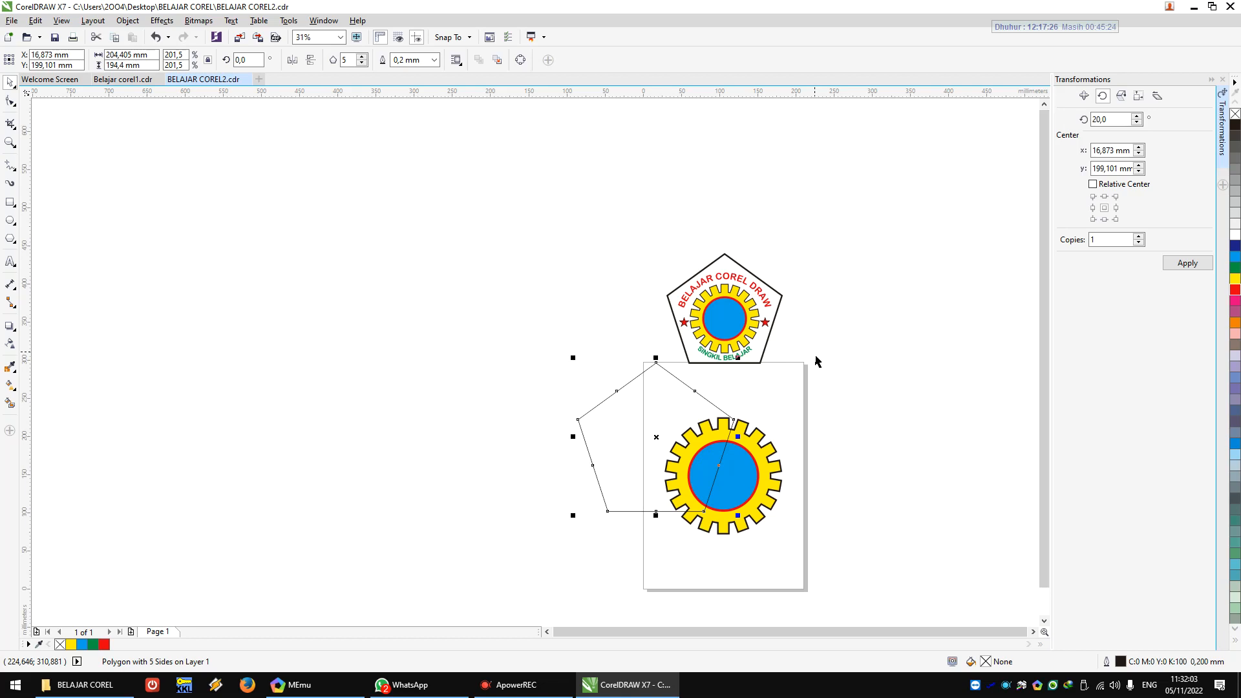
key("p")
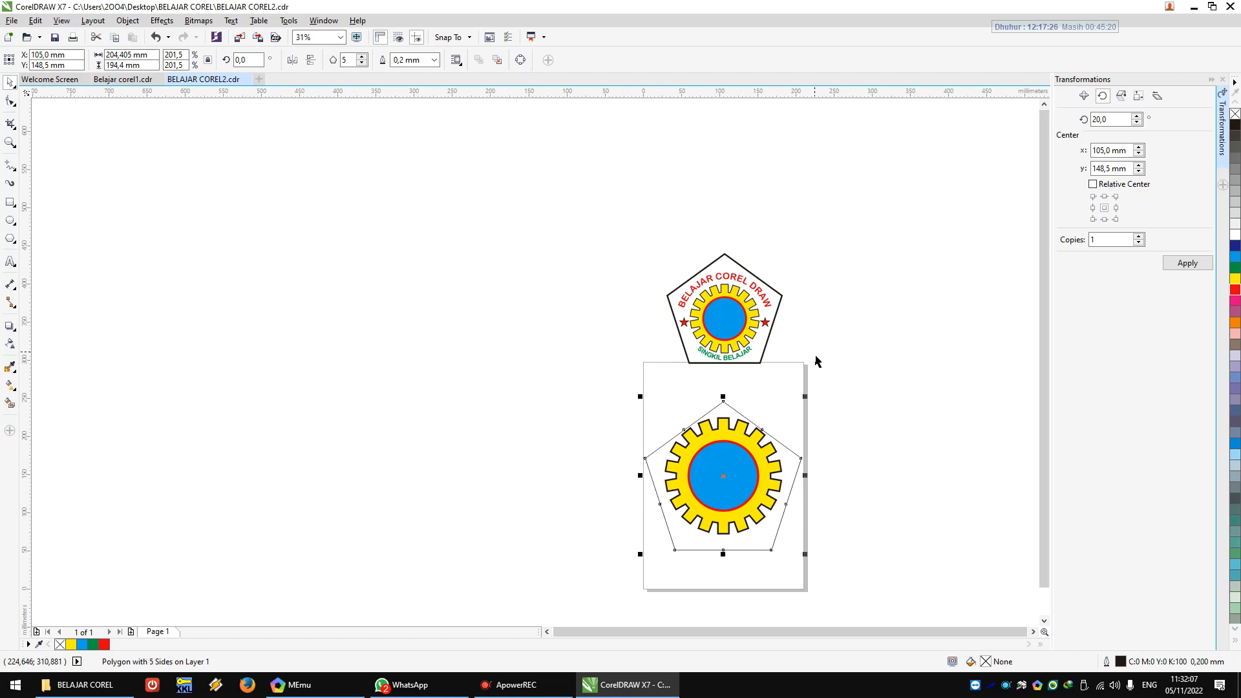
scroll(775, 481, "up", 1)
scroll(734, 510, "down", 1)
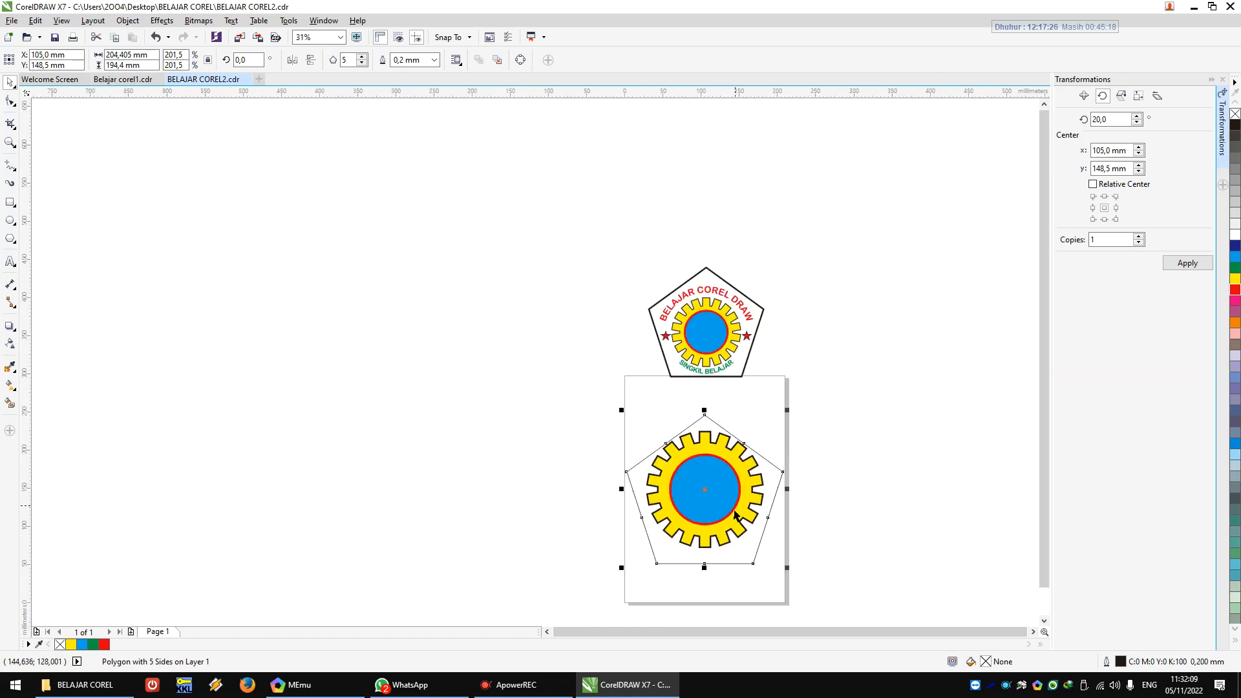
- Shift the pentagon vertically to a centre height of about Y 163 mm so that it encloses the gear
left_click_drag(715, 506, 715, 481)
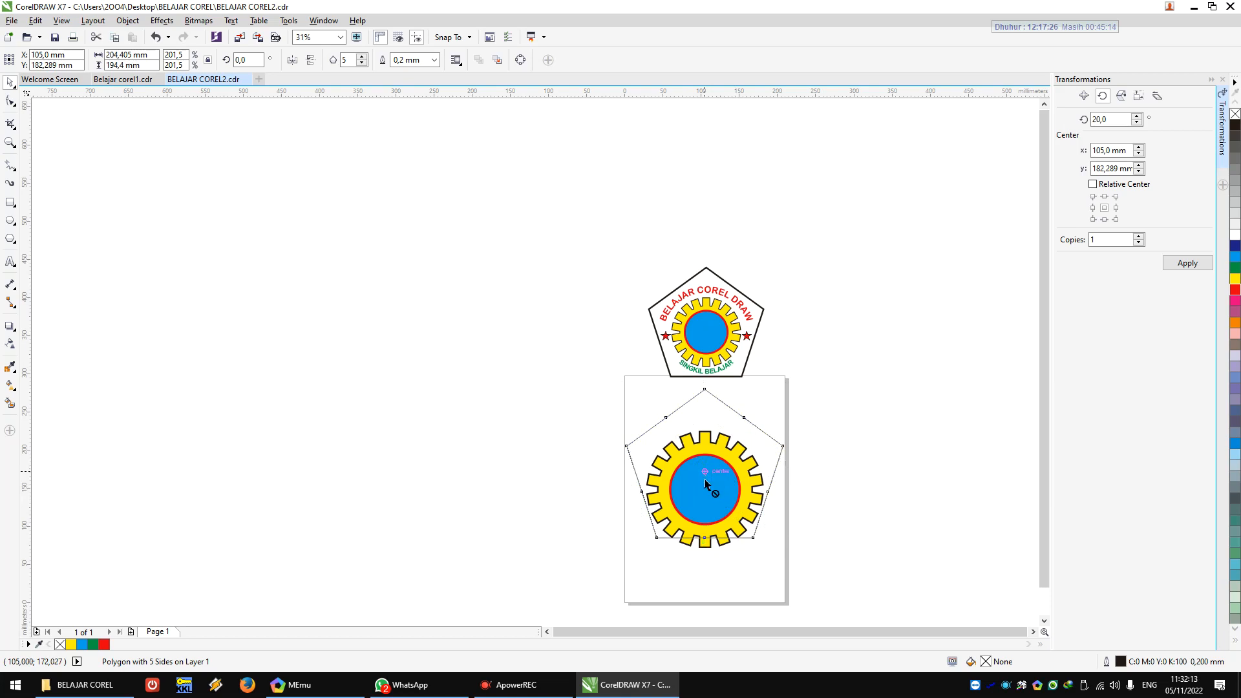
left_click(835, 451)
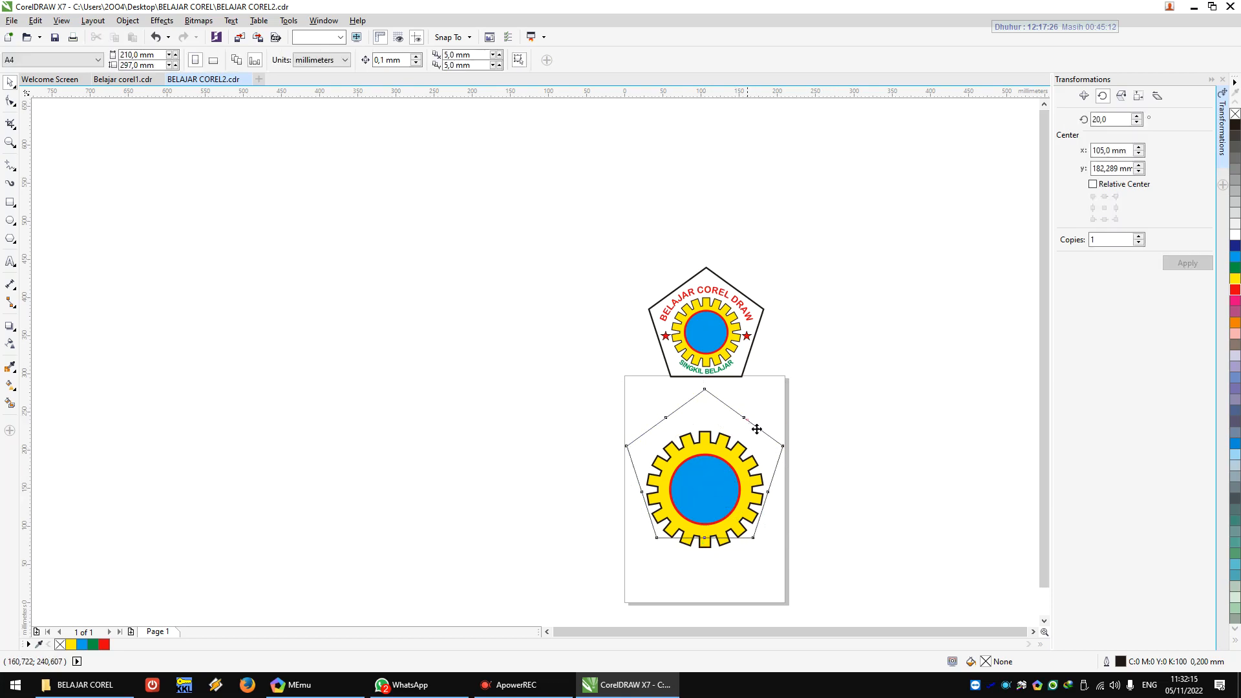
left_click(750, 428)
key("Down")
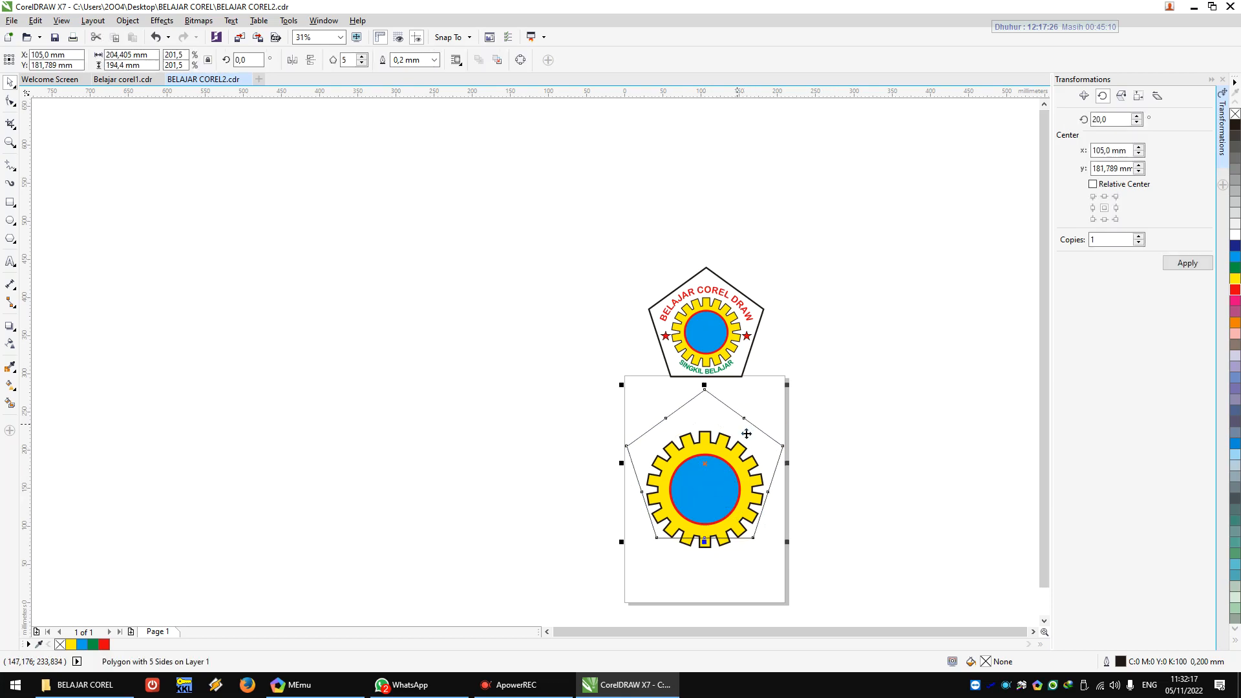
left_click_drag(710, 474, 711, 486)
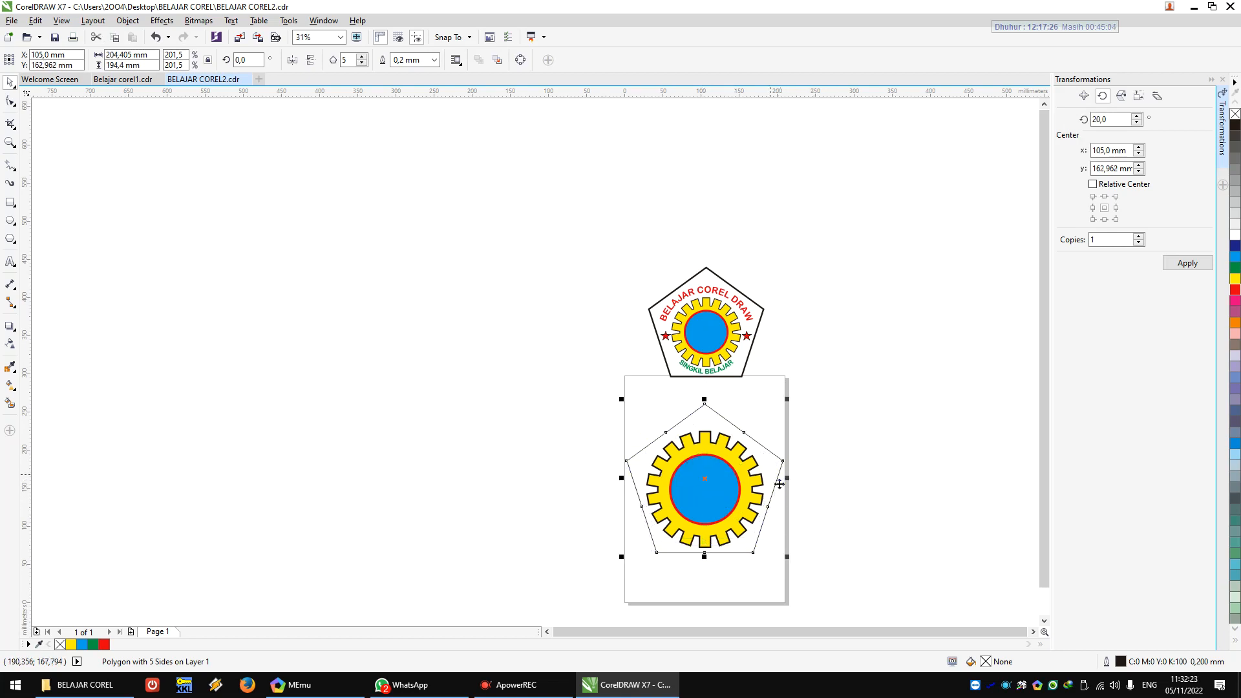
scroll(763, 453, "up", 1)
scroll(745, 454, "down", 1)
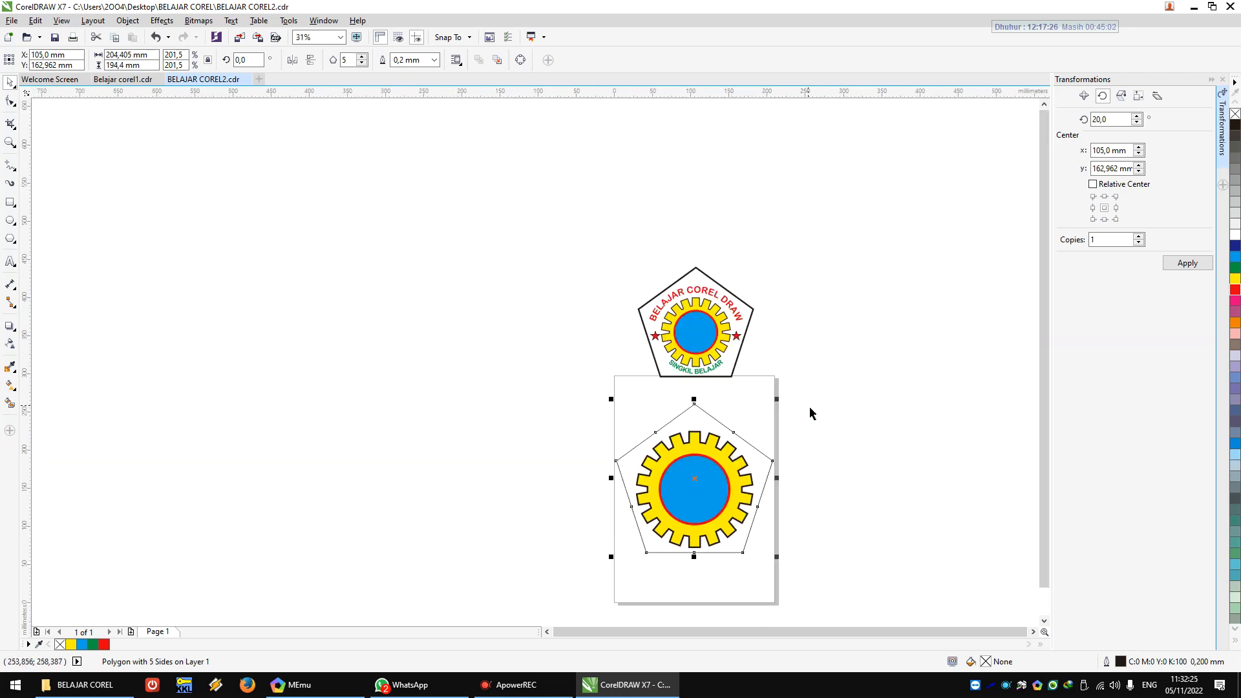
- Set the pentagon's outline width to 3.0 mm
left_click(810, 413)
scroll(747, 437, "up", 2)
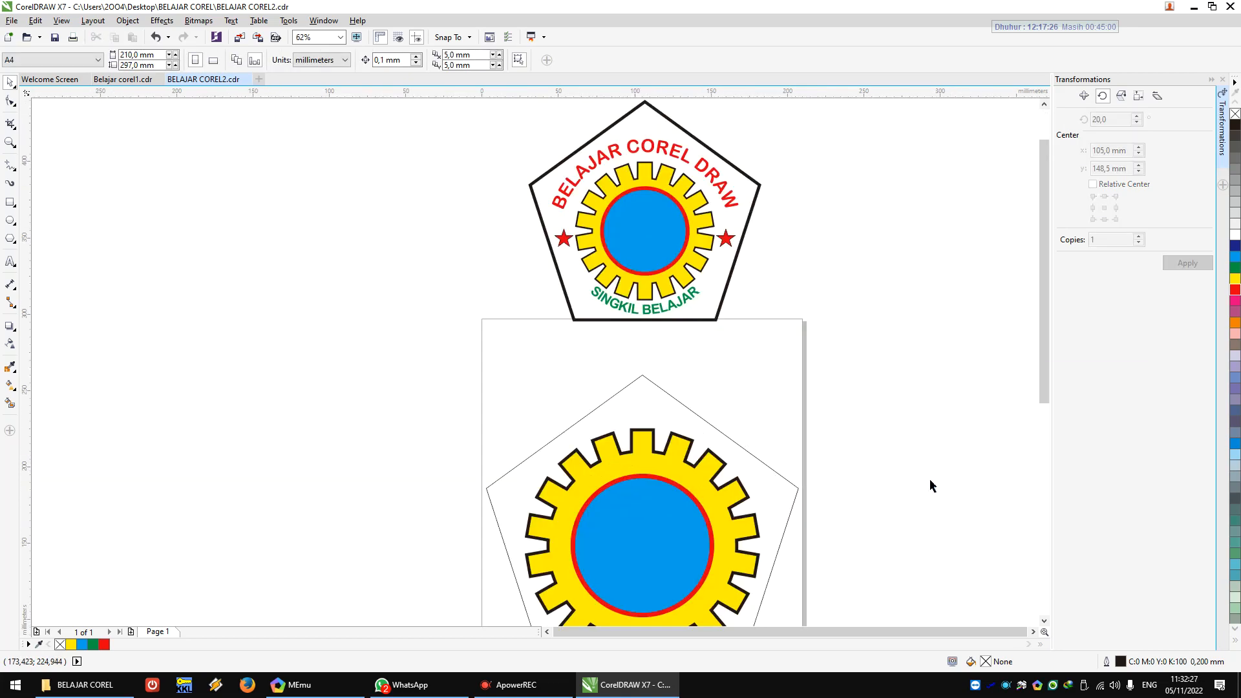
left_click_drag(1044, 359, 1043, 375)
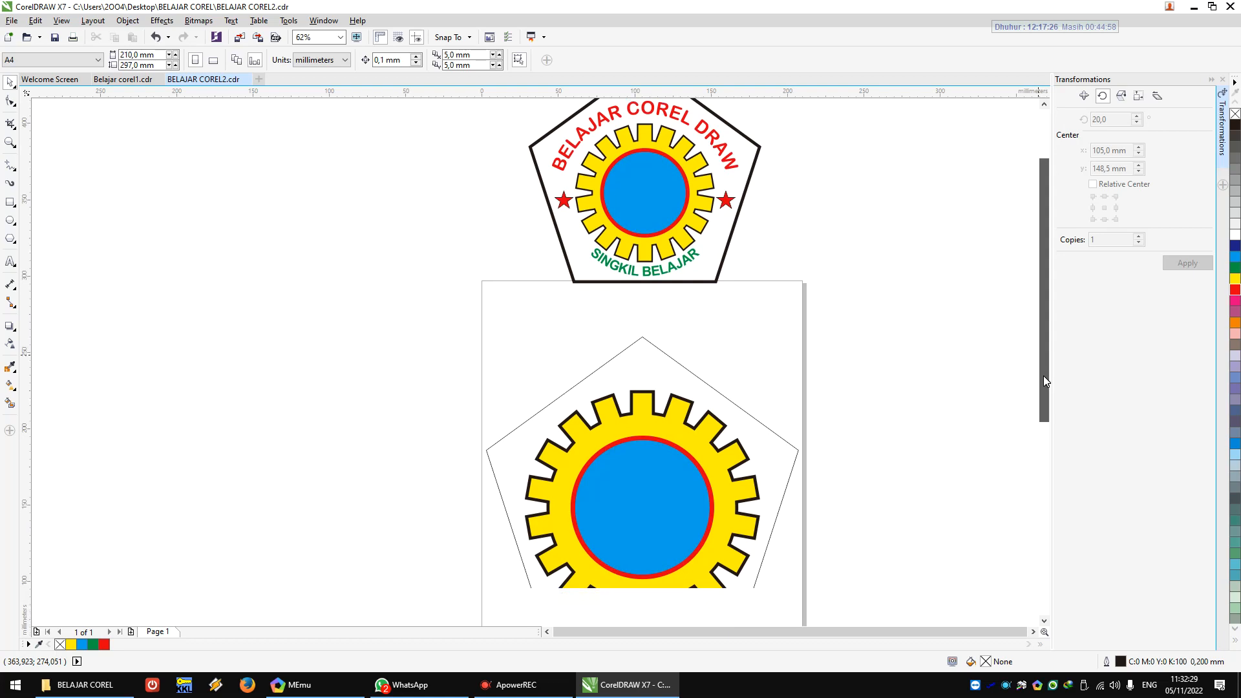
left_click(669, 359)
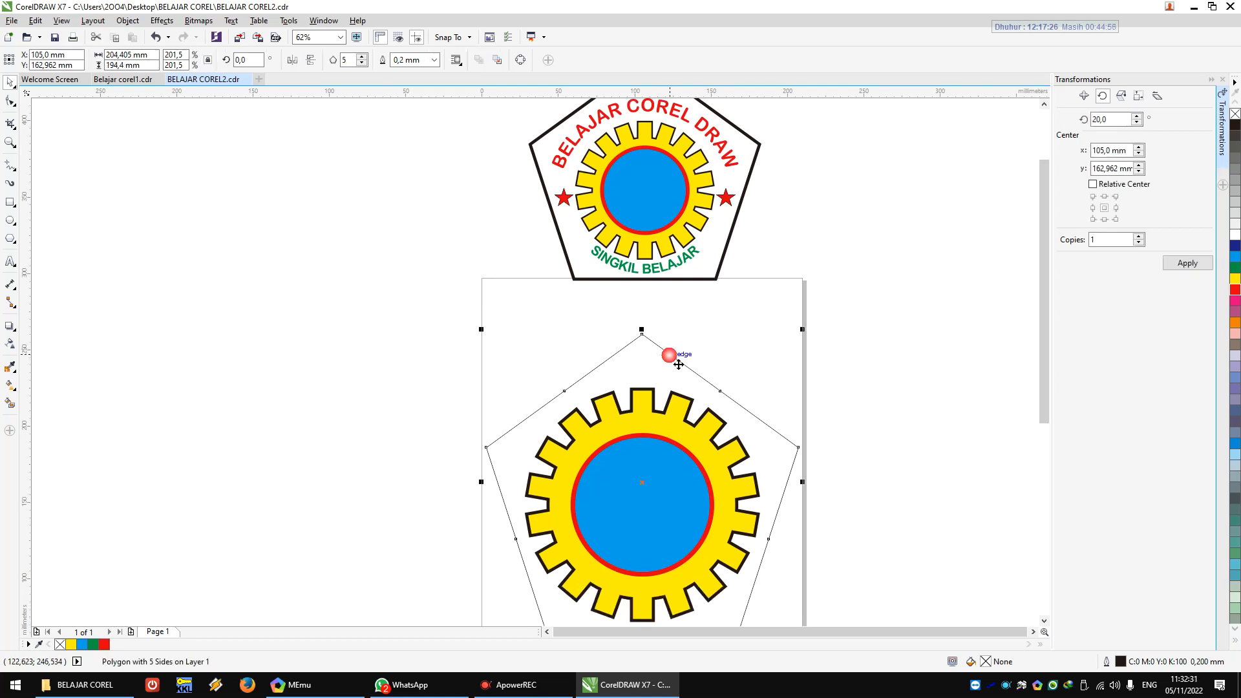
left_click(434, 61)
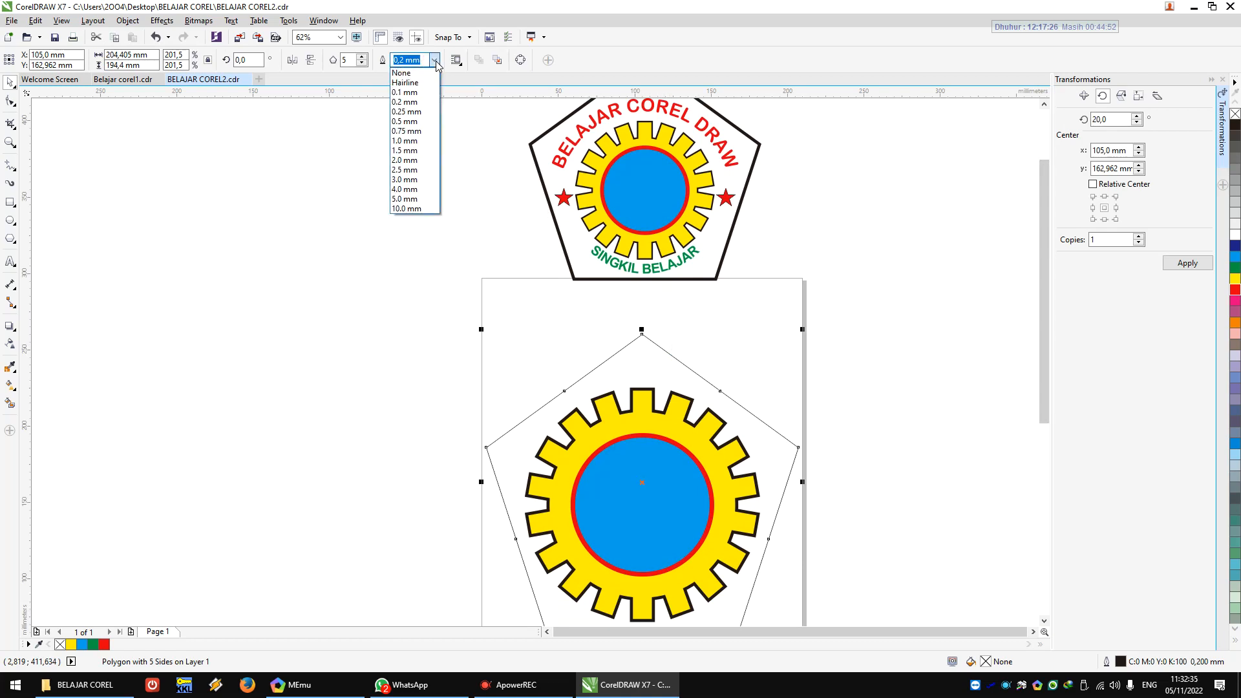
left_click(420, 179)
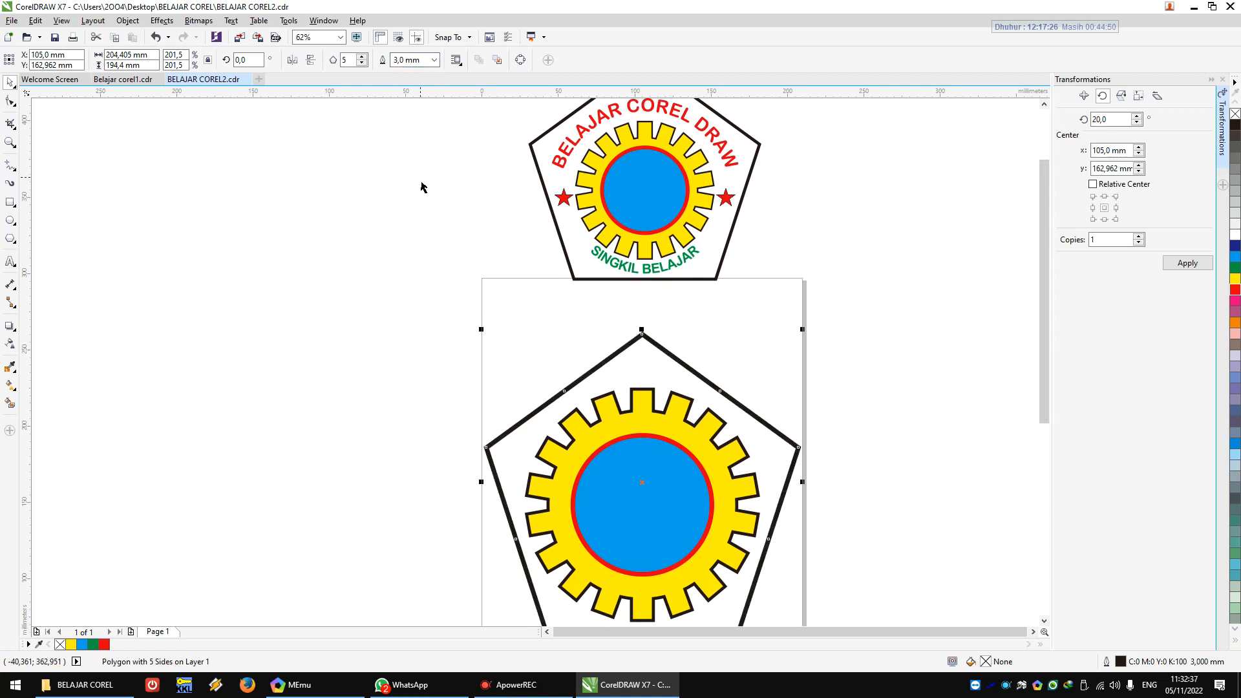
left_click(454, 276)
scroll(454, 276, "down", 1)
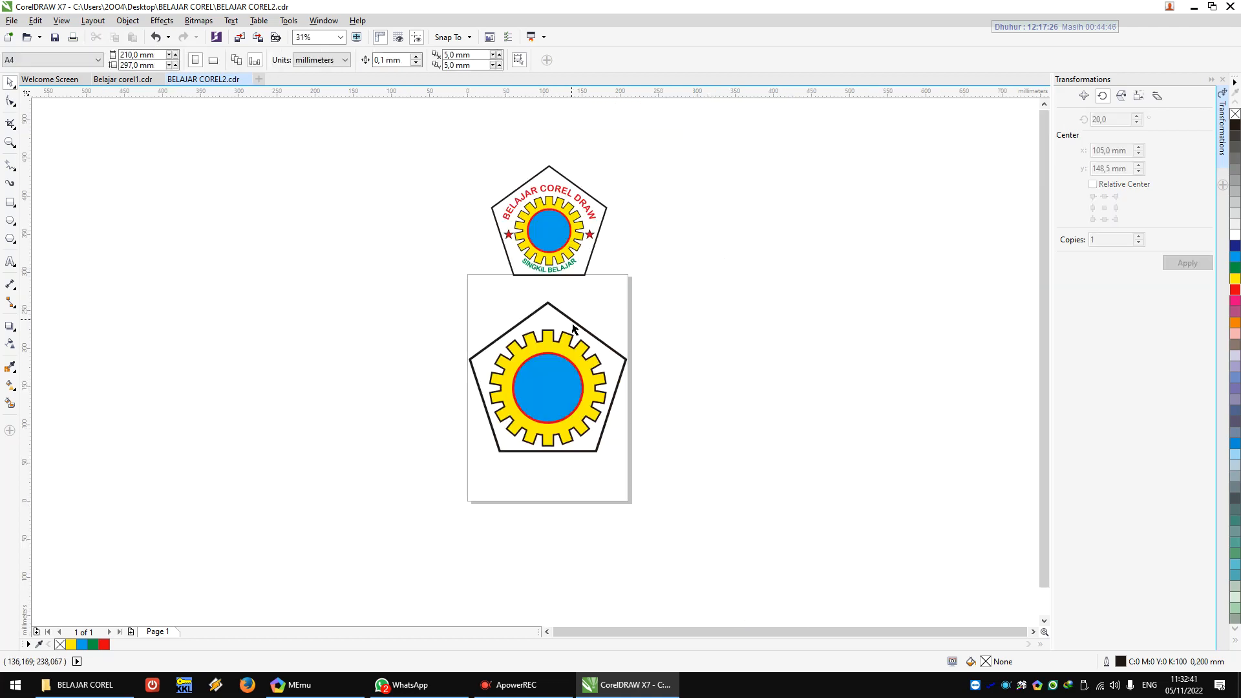
- Enlarge the outlined pentagon proportionally to about 237 mm wide and centre it on the page
left_click(573, 320)
left_click_drag(640, 307, 664, 279)
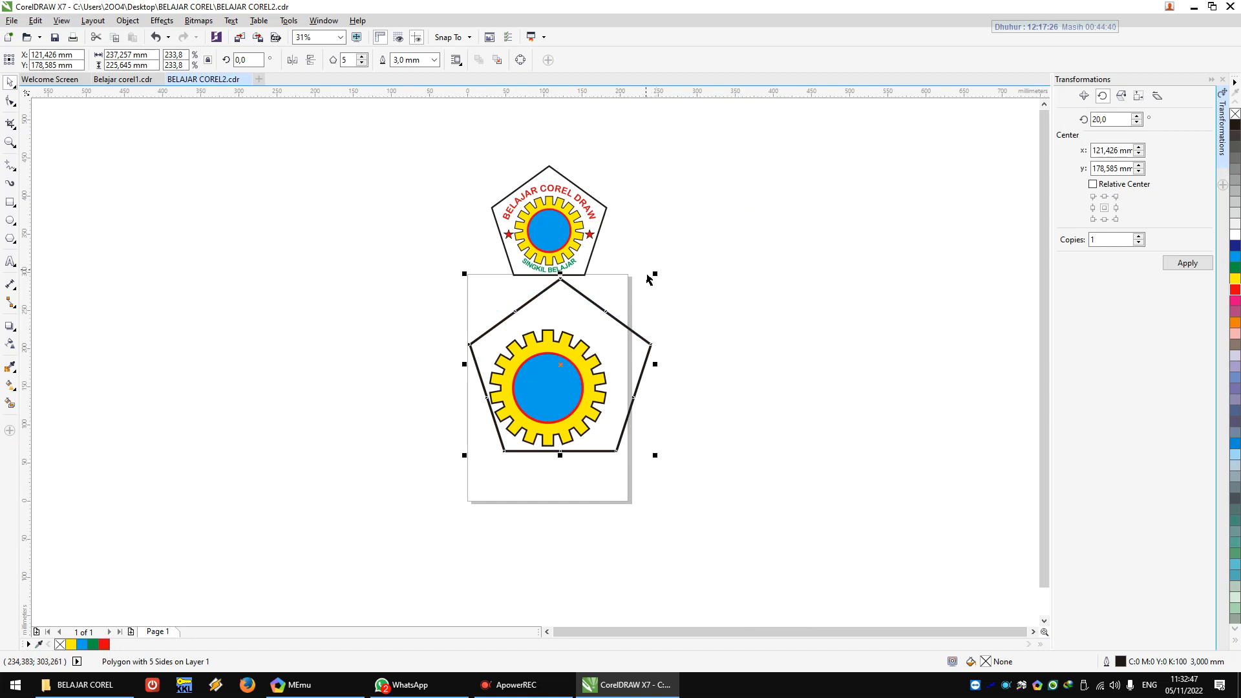
key("p")
- Move the enlarged pentagon straight up to a centre height of about Y 166 mm
scroll(562, 419, "up", 2)
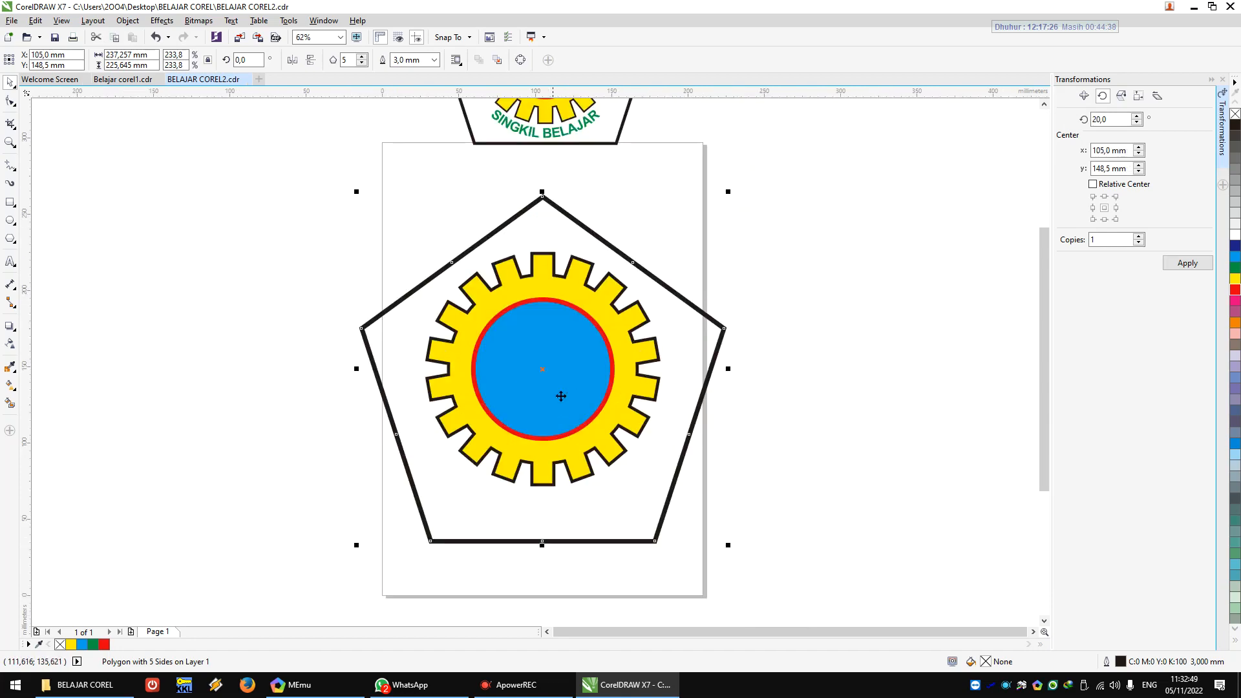
left_click_drag(554, 383, 553, 353)
scroll(714, 384, "down", 1)
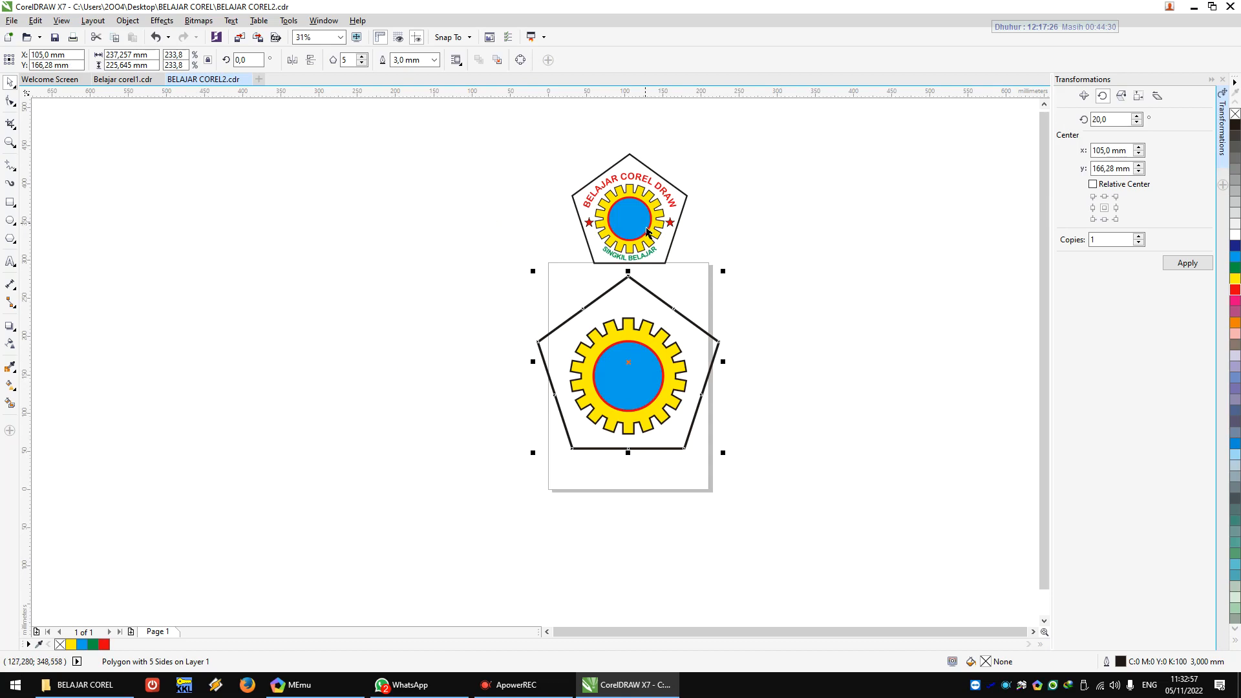
left_click(160, 242)
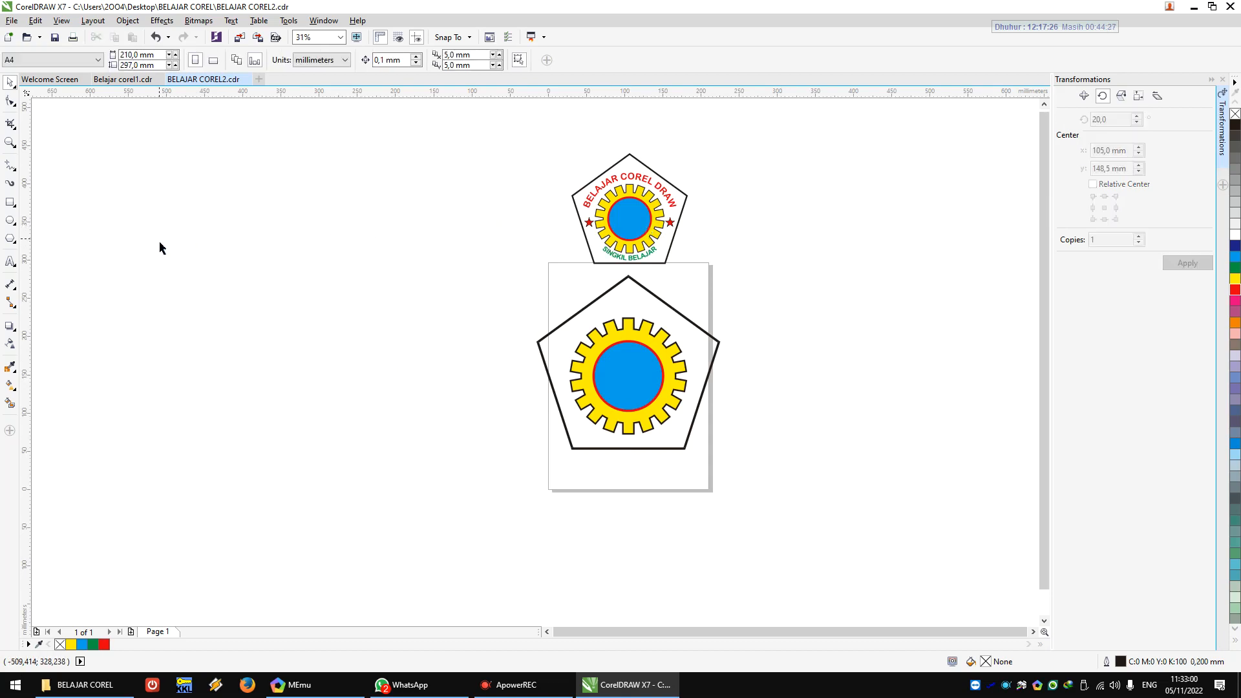
- Add the artistic text BELAJAR COREL DRAW in 24 pt Arial in the empty area left of the page
left_click(10, 262)
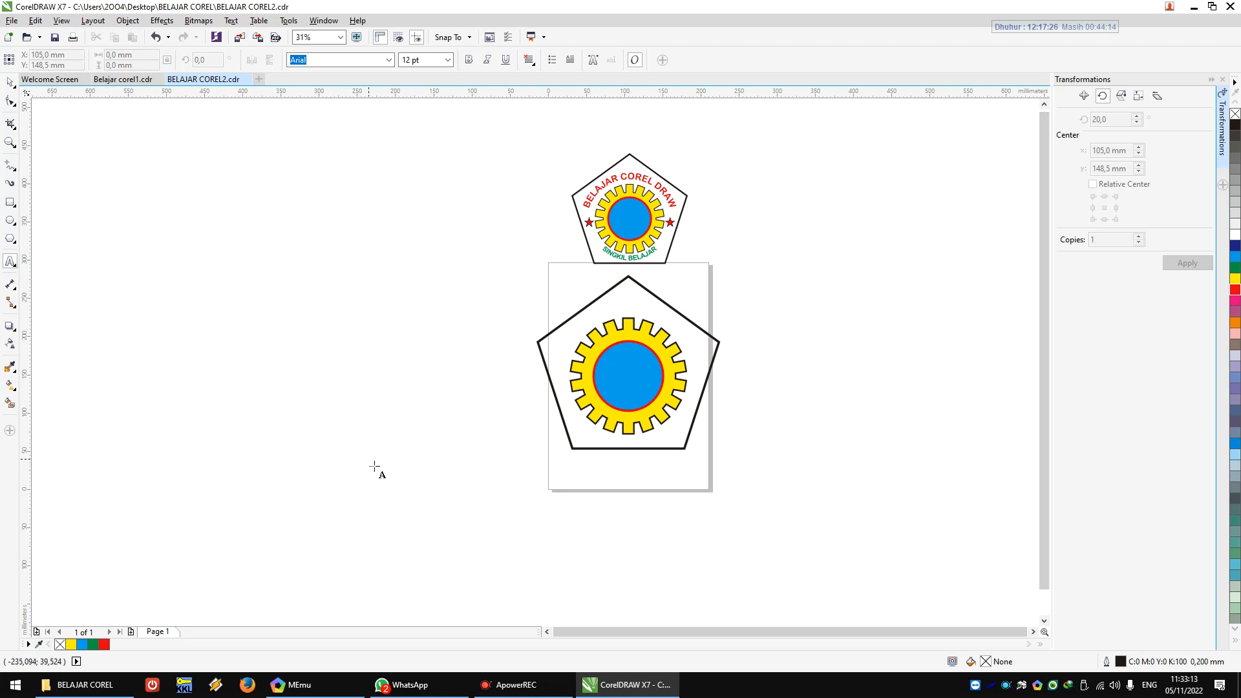
left_click(375, 466)
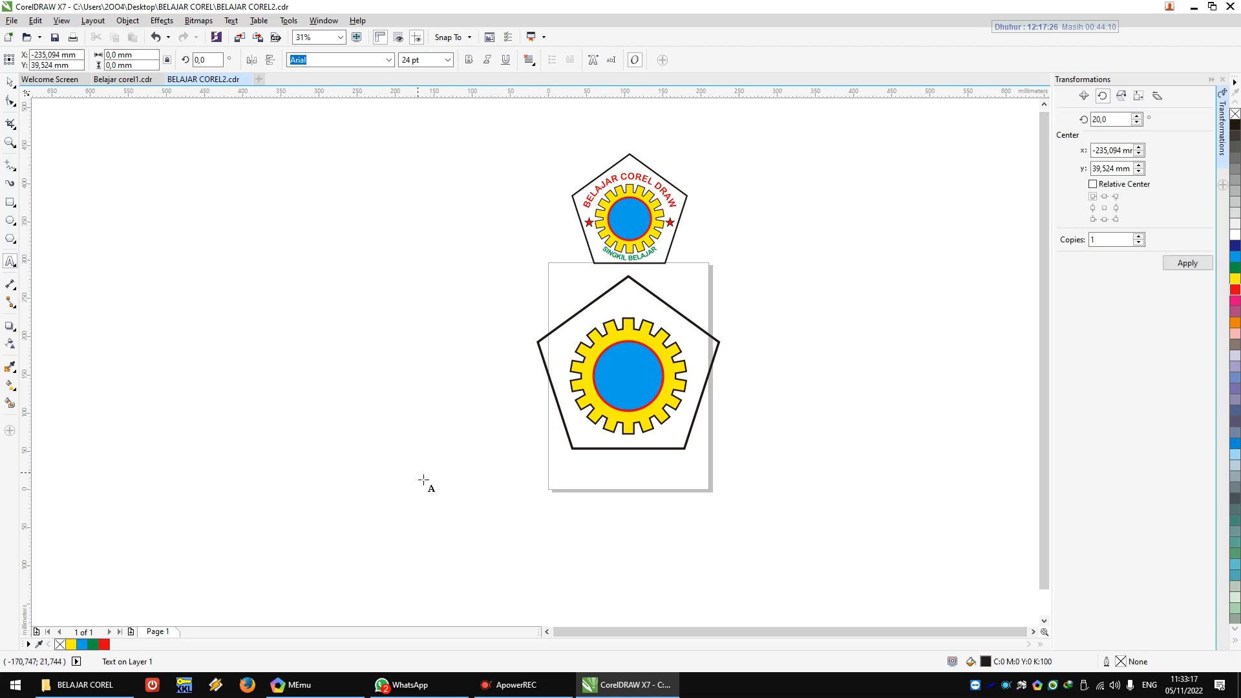
scroll(382, 467, "up", 5)
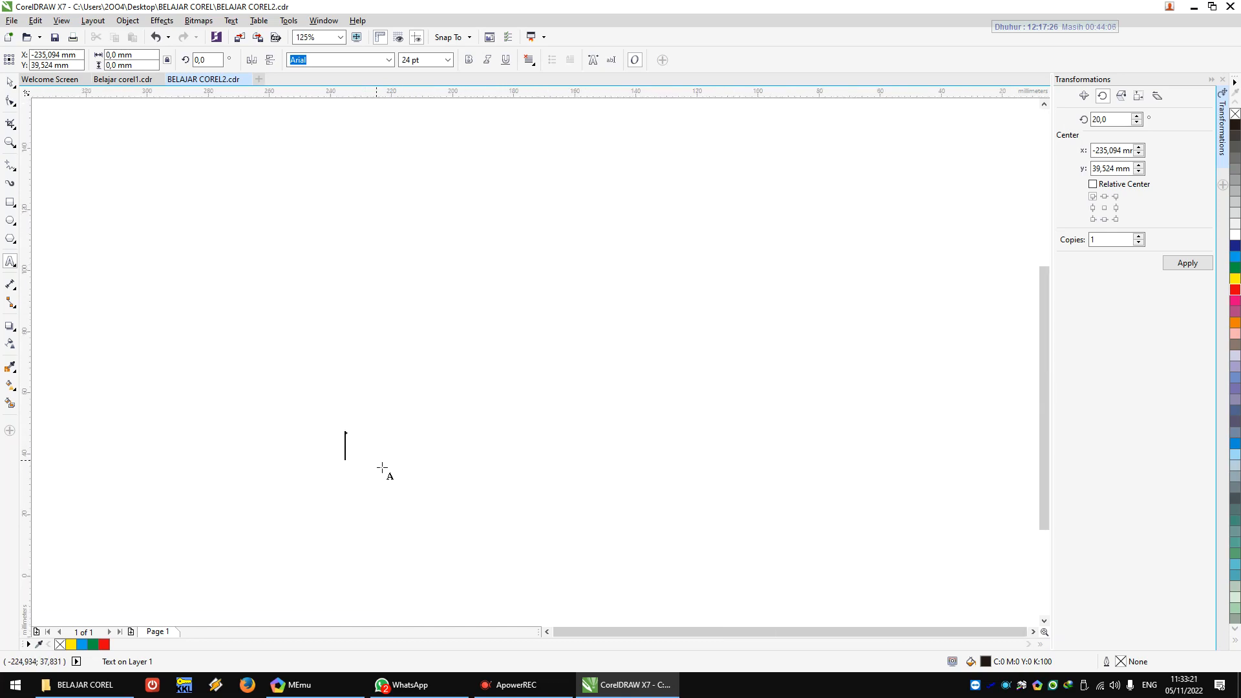
scroll(382, 466, "down", 5)
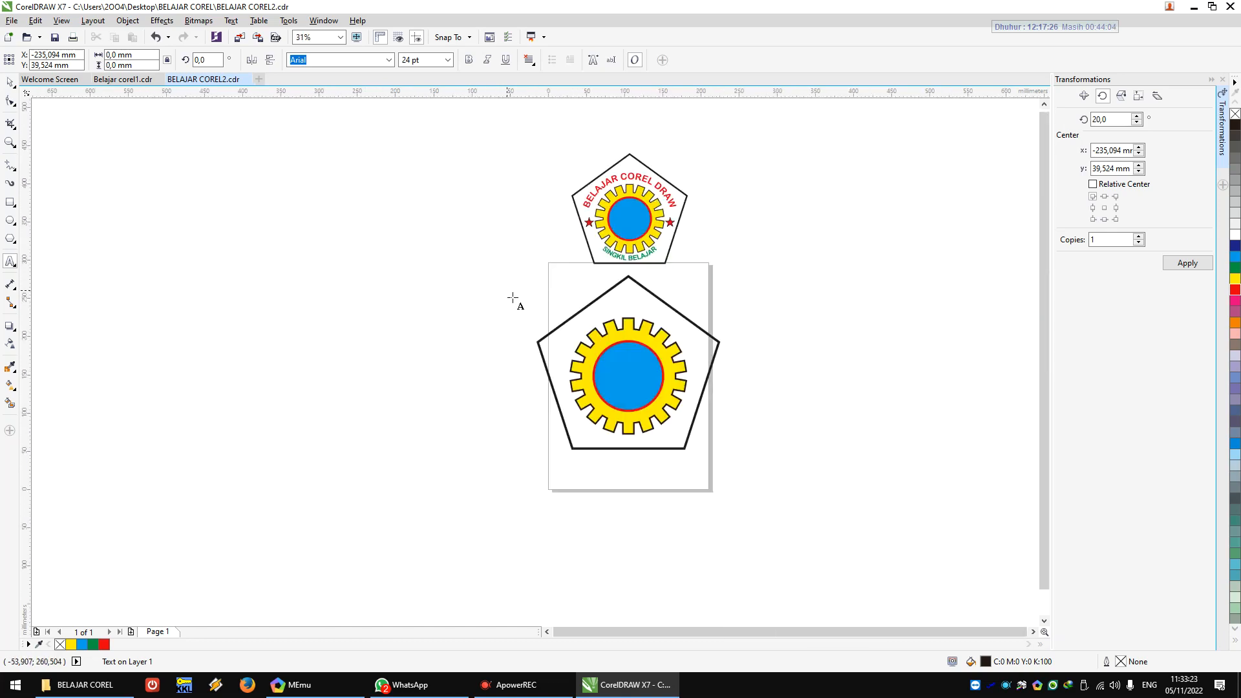
type("b")
key("BackSpace")
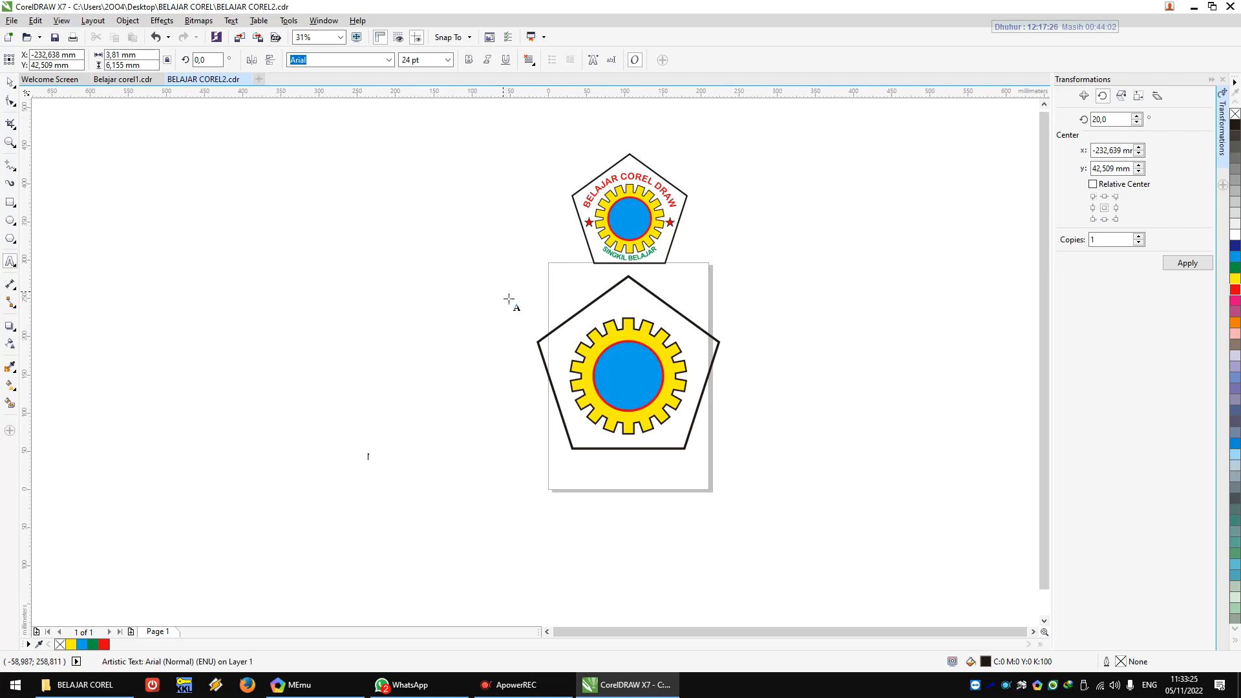
scroll(425, 455, "up", 5)
scroll(424, 456, "down", 2)
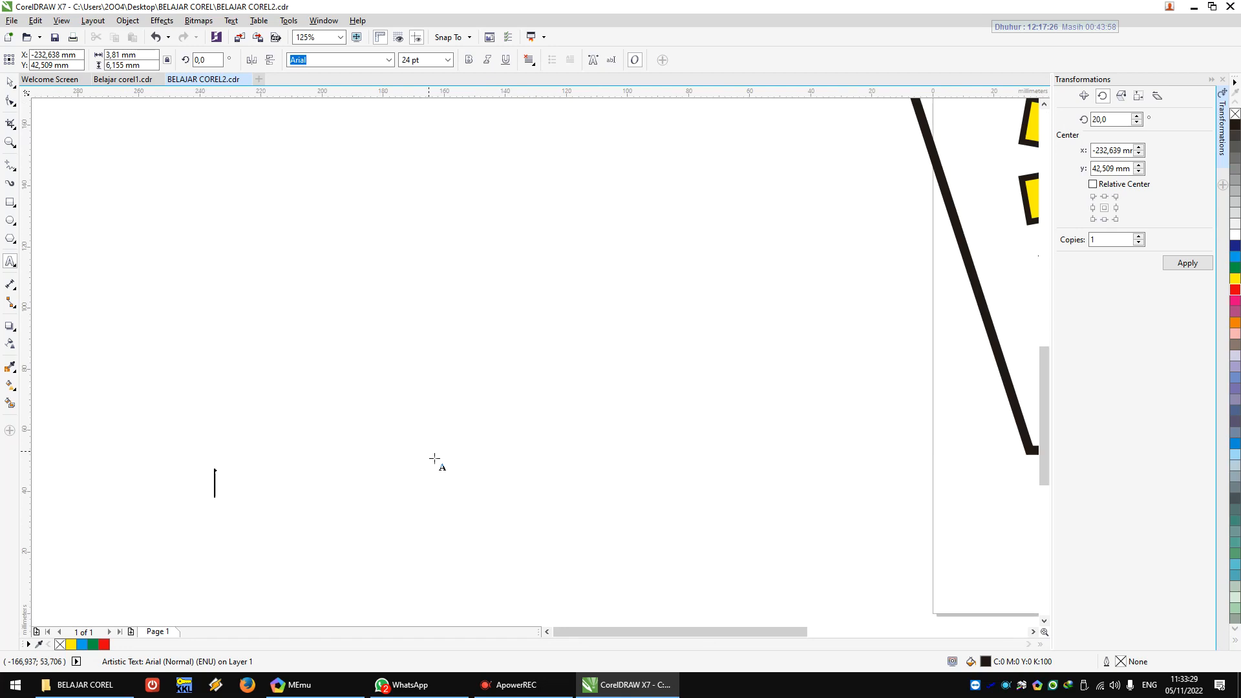
type("BELAJAR")
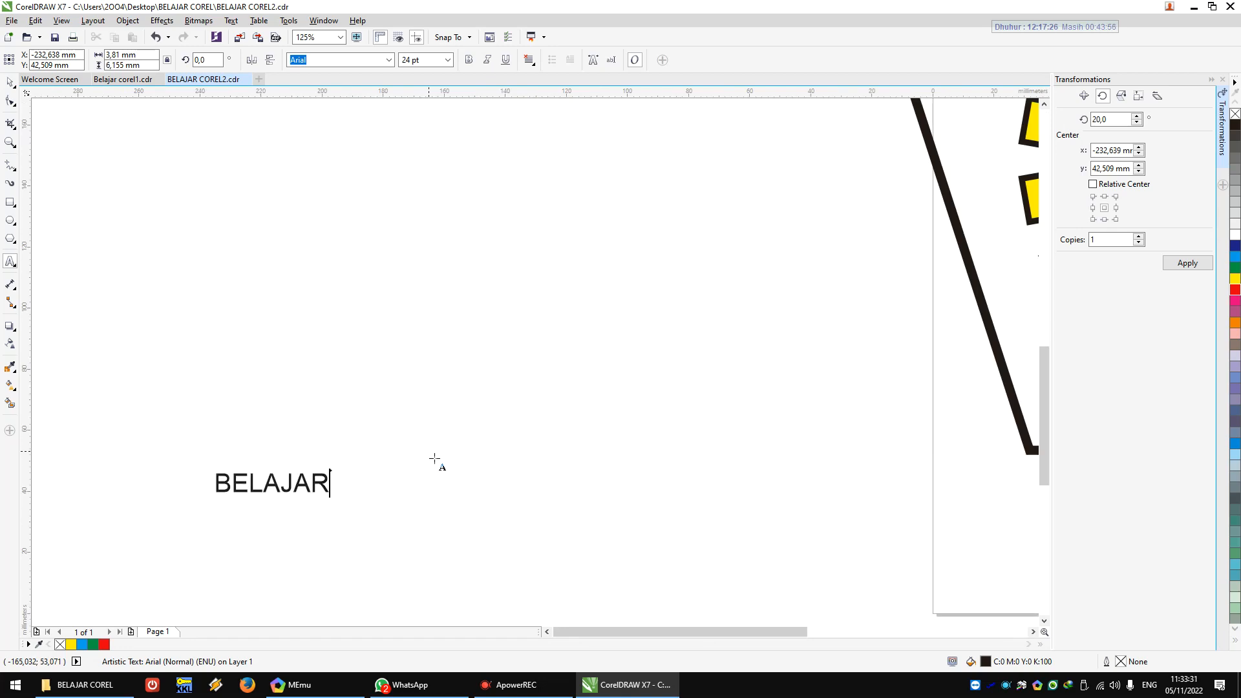
type(" COREL DR")
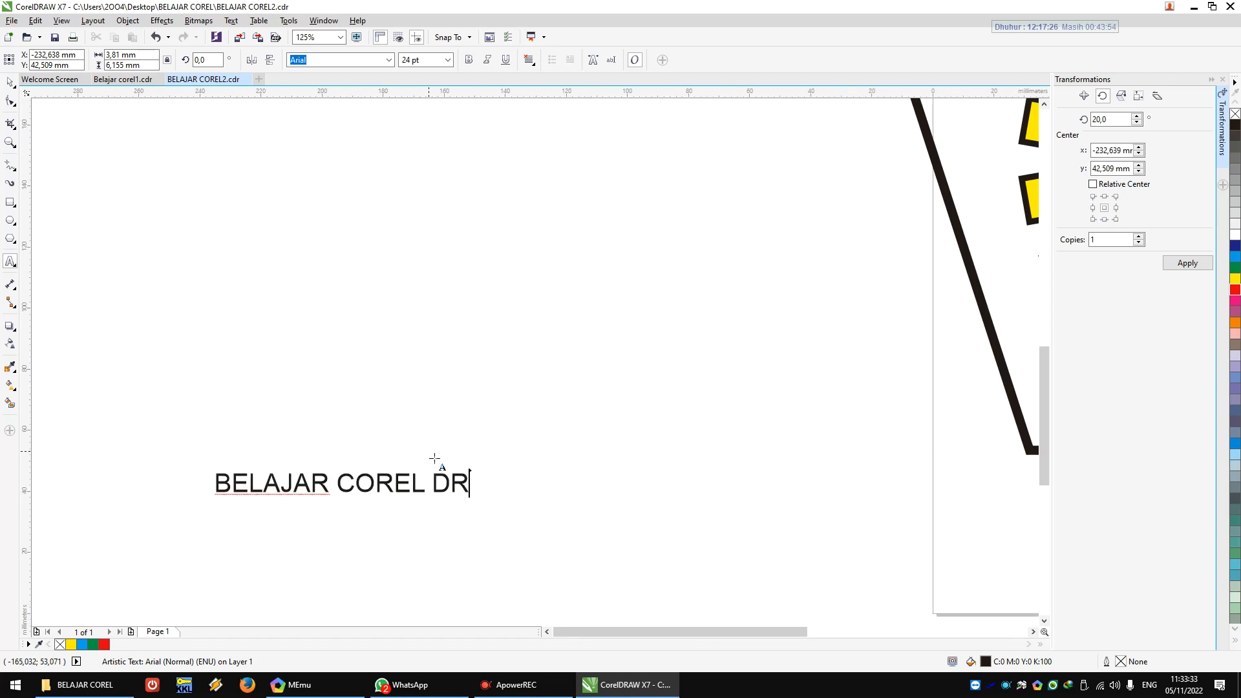
type("AW")
left_click(4, 83)
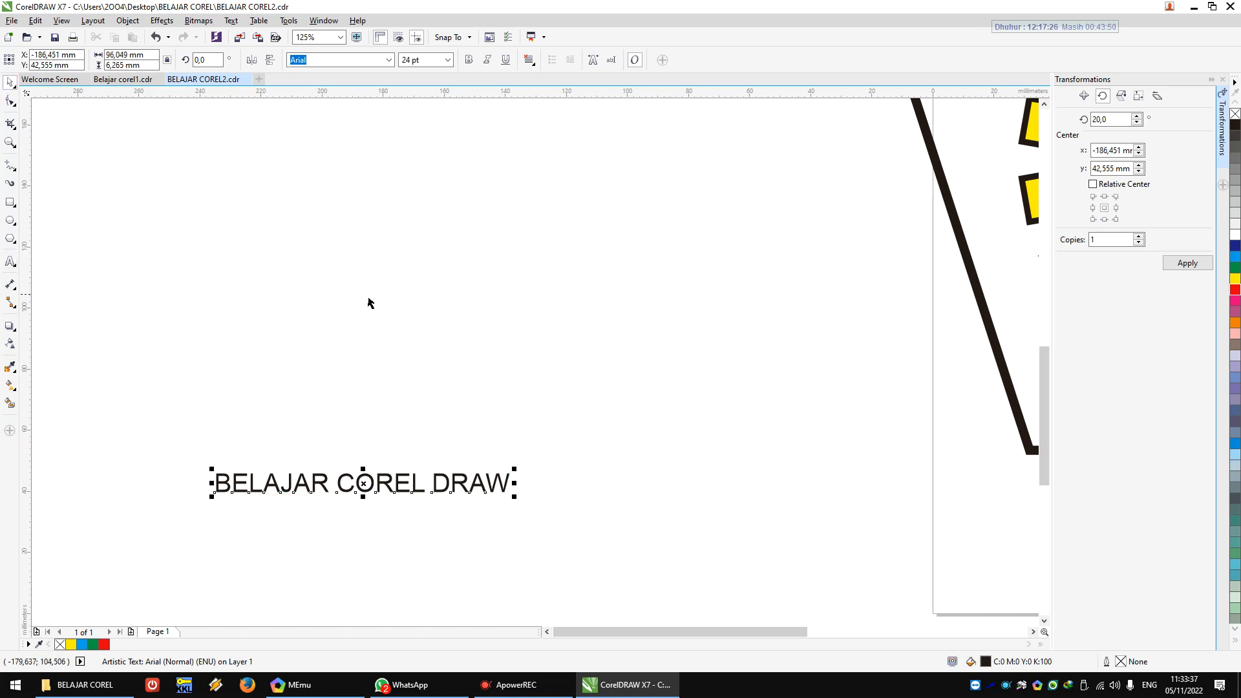
- Enlarge the BELAJAR COREL DRAW text proportionally to about 251 mm wide and set its font size to 70 pt
scroll(379, 377, "down", 4)
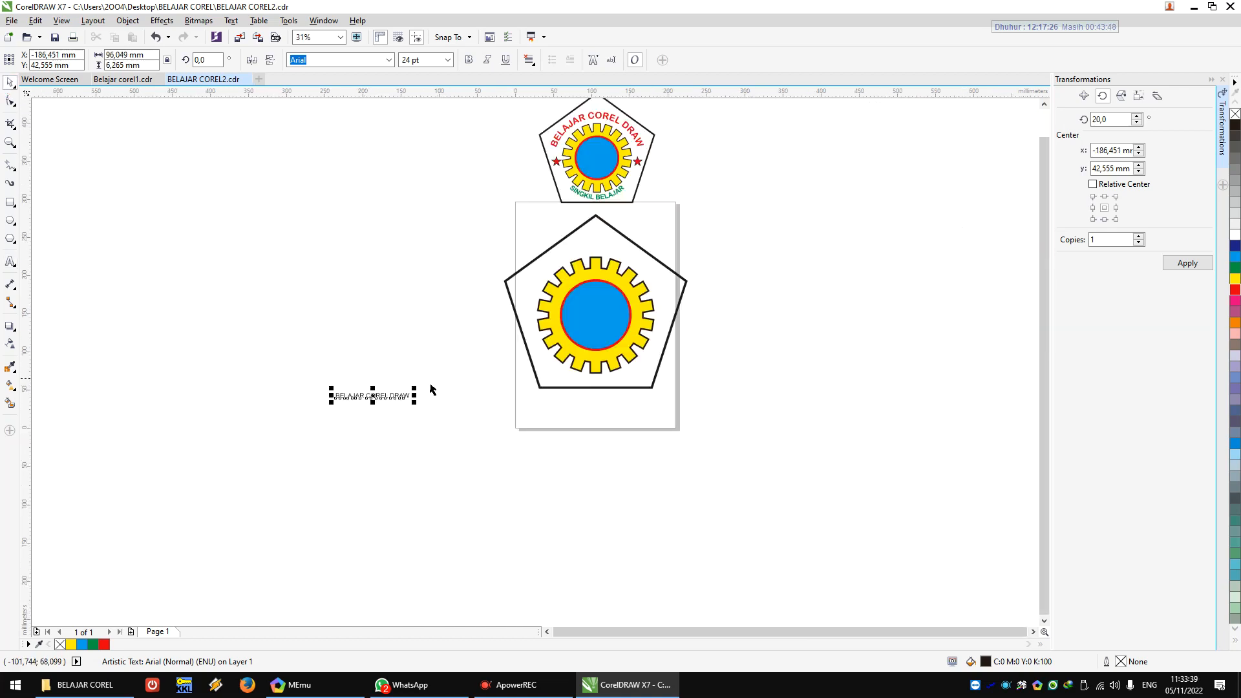
scroll(404, 408, "up", 2)
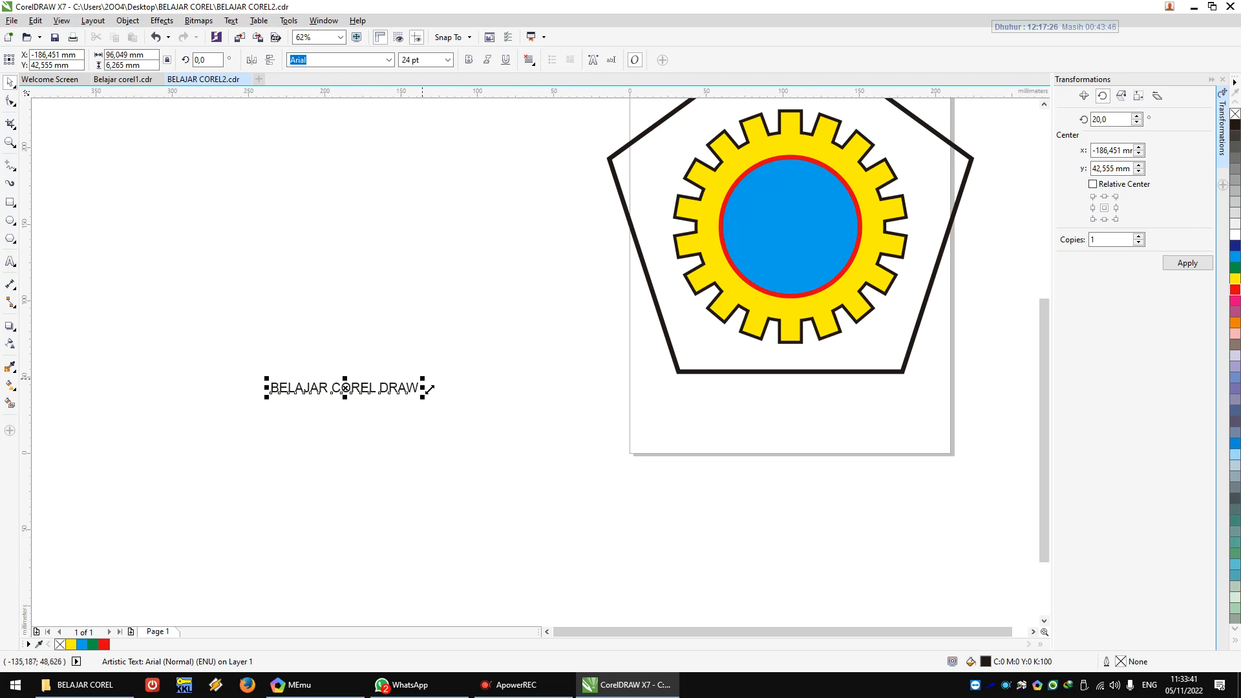
mouse_move(428, 389)
left_mouse_down()
mouse_move(521, 379)
mouse_move(515, 358)
mouse_move(657, 337)
left_mouse_up()
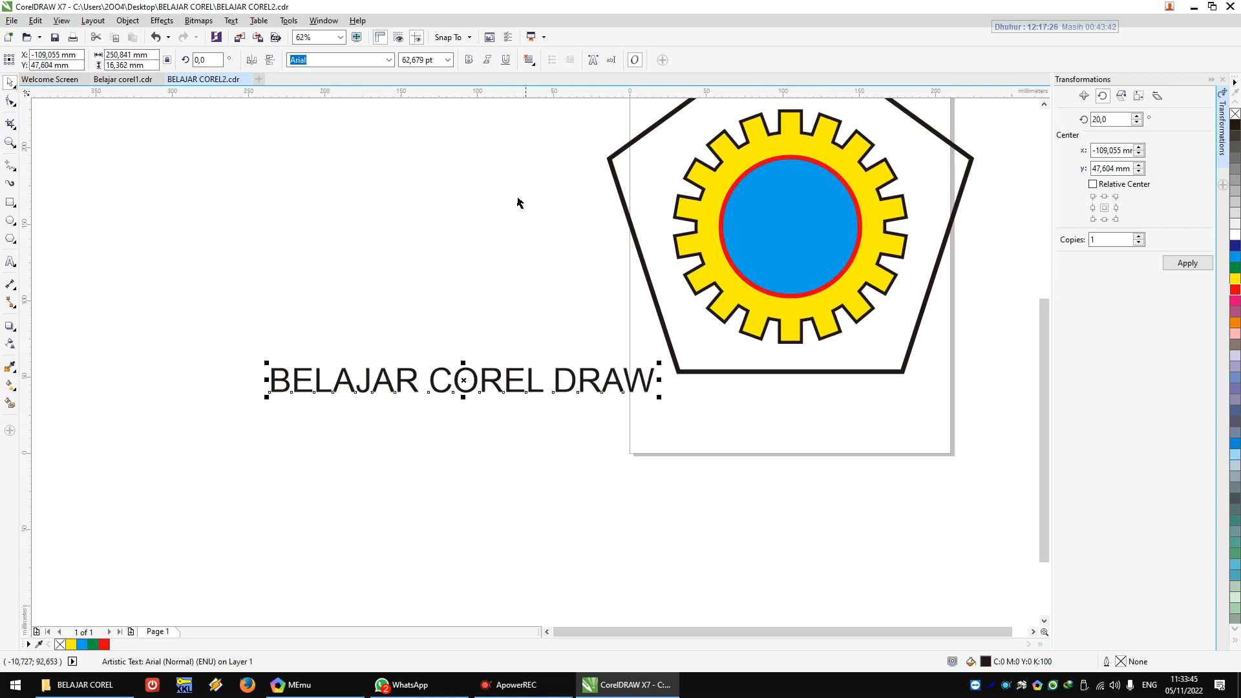
left_click(436, 61)
key("Return")
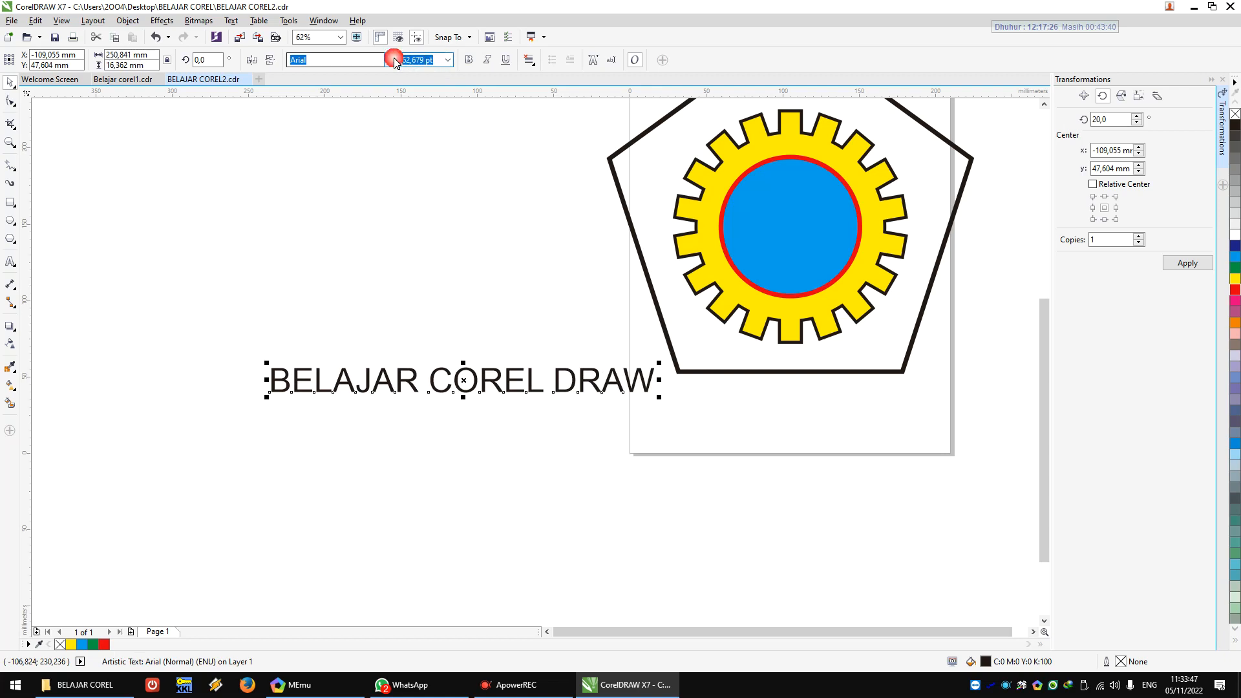
type("70")
key("Return")
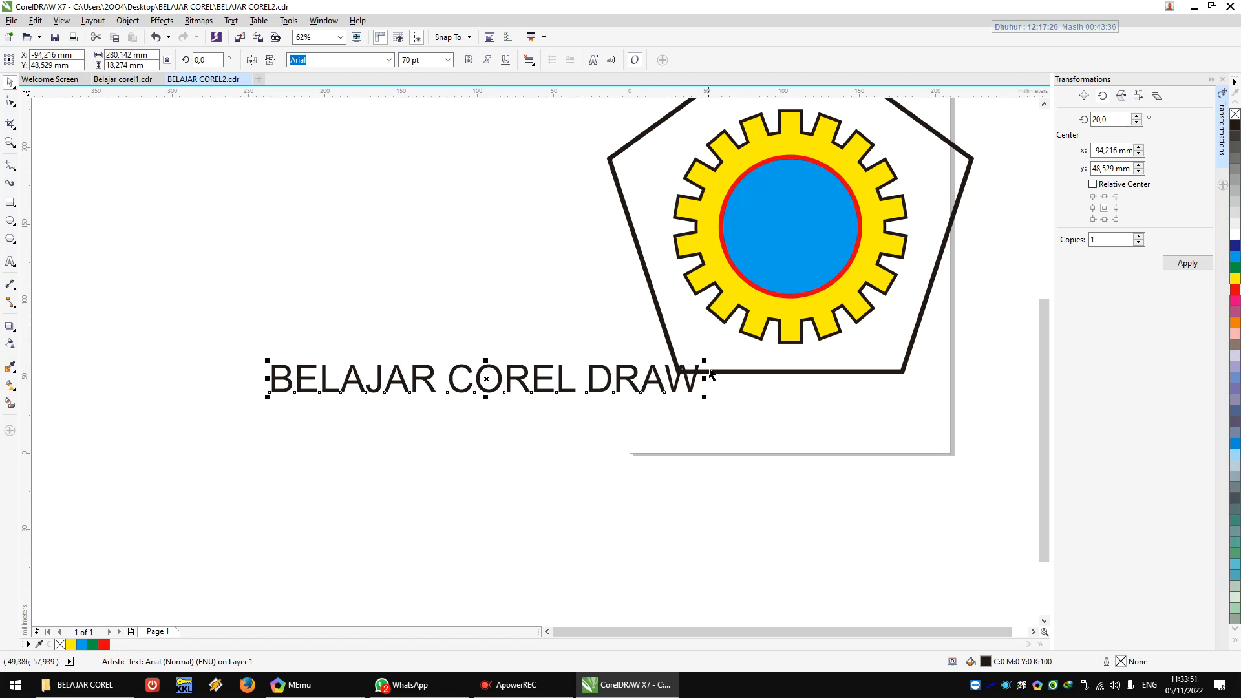
- Reduce the BELAJAR COREL DRAW text proportionally to about 174 mm wide and deselect it
left_click_drag(709, 370, 590, 368)
scroll(590, 368, "down", 2)
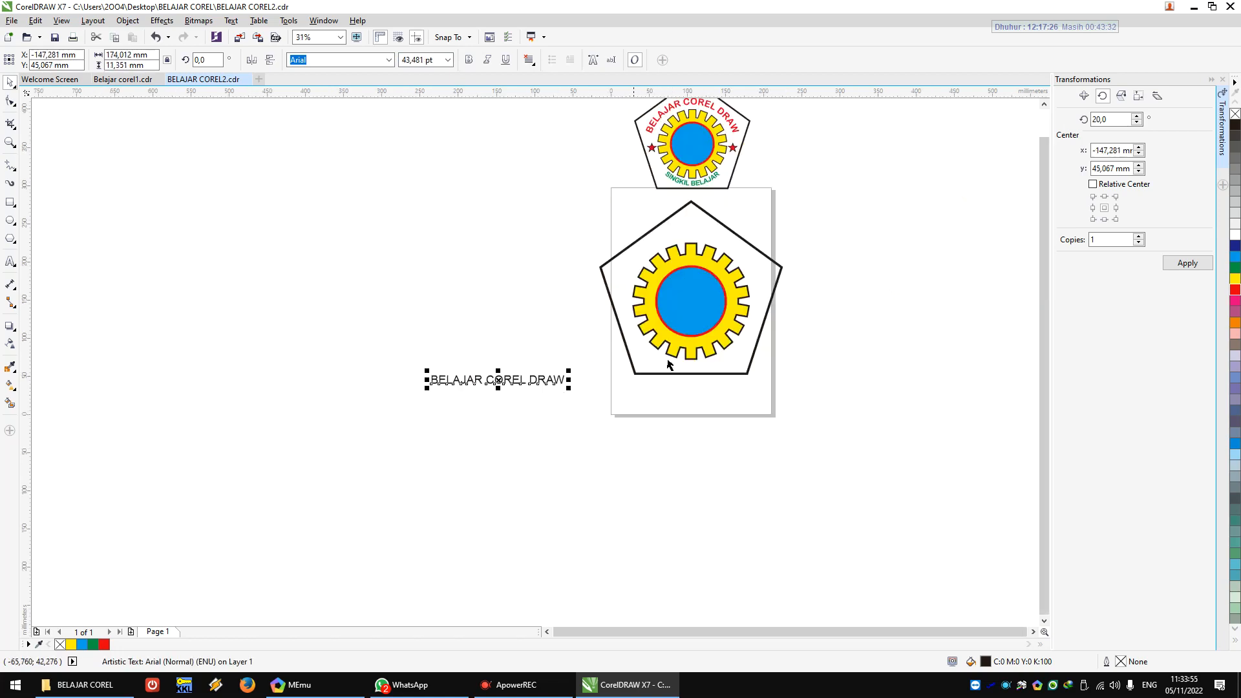
left_click(623, 392)
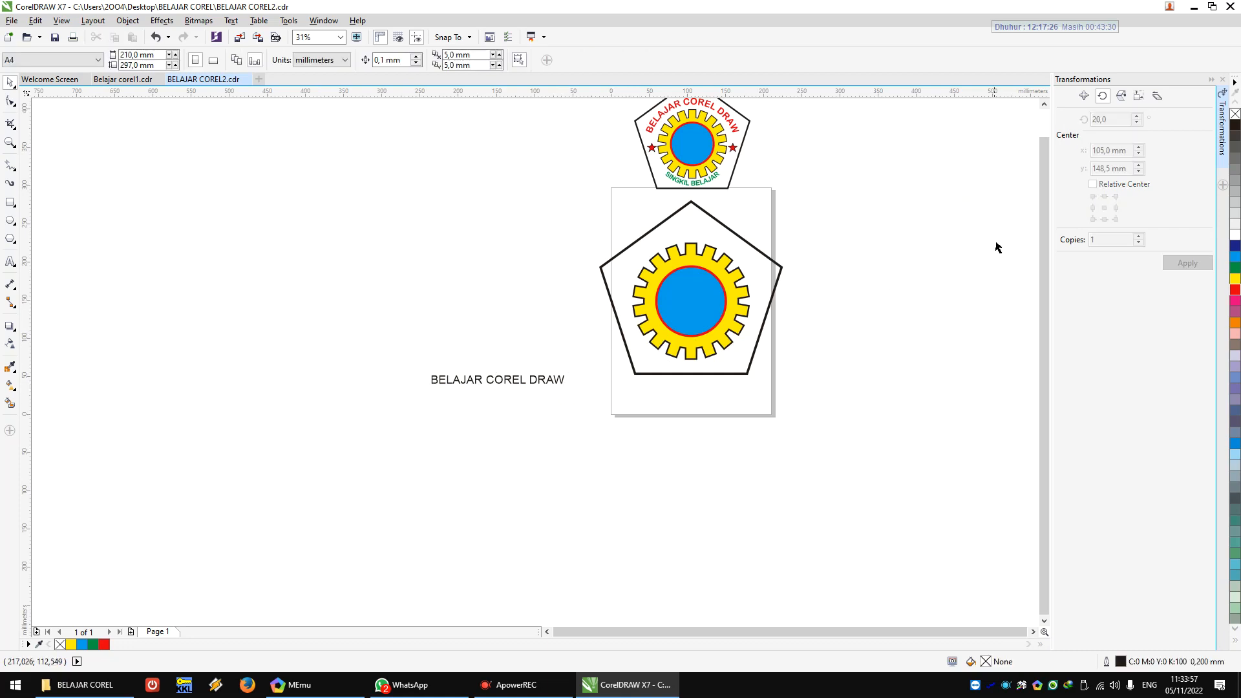
left_click(535, 381)
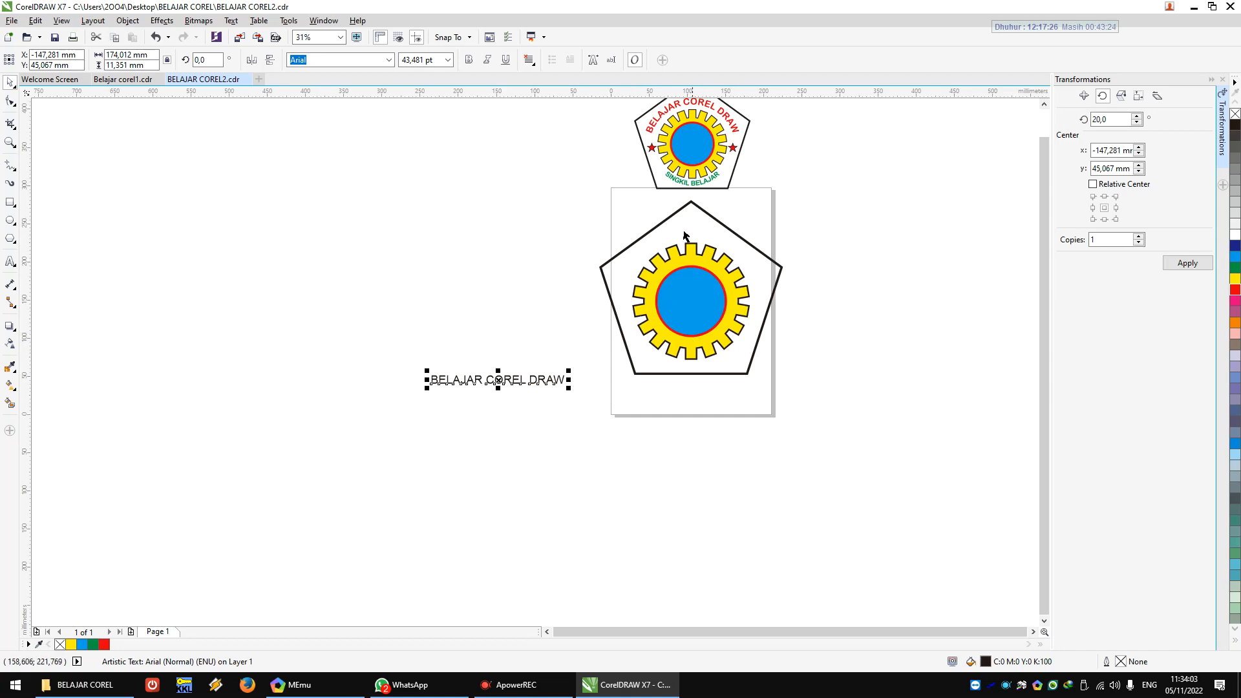
left_click(631, 237)
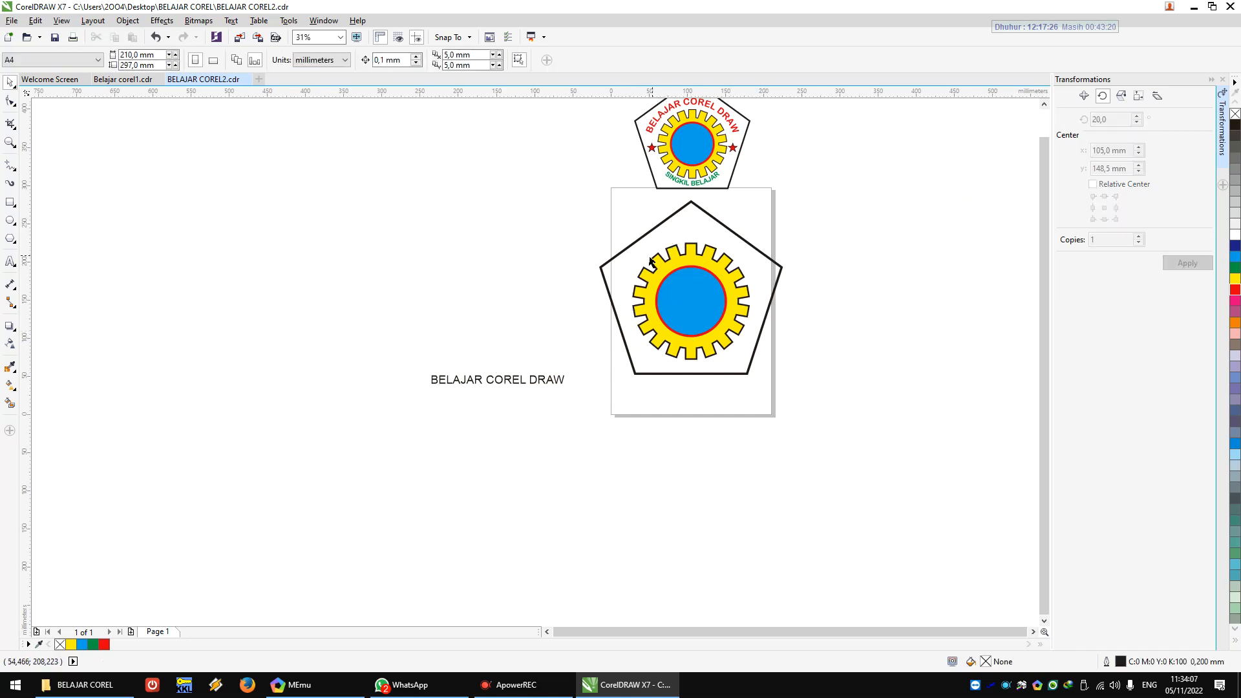
left_click(558, 384)
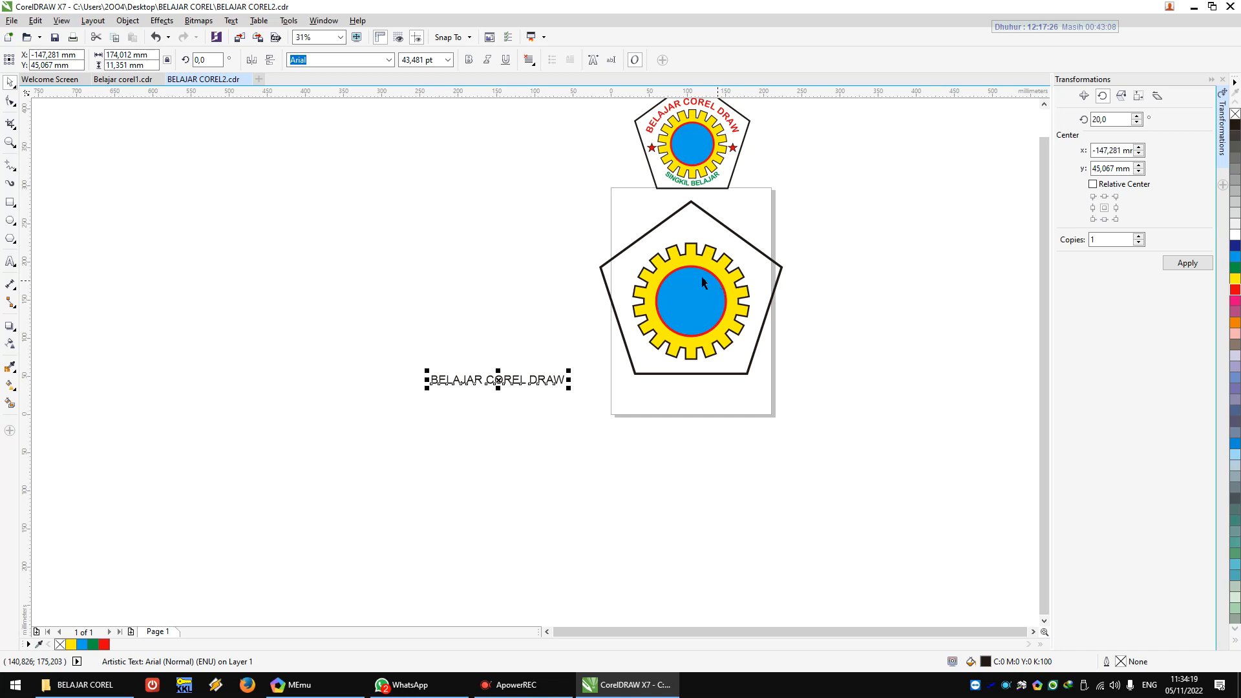
- Draw an unfilled circle about 194 mm in diameter around the gear, centred near X 93, Y 180 mm
left_click(10, 221)
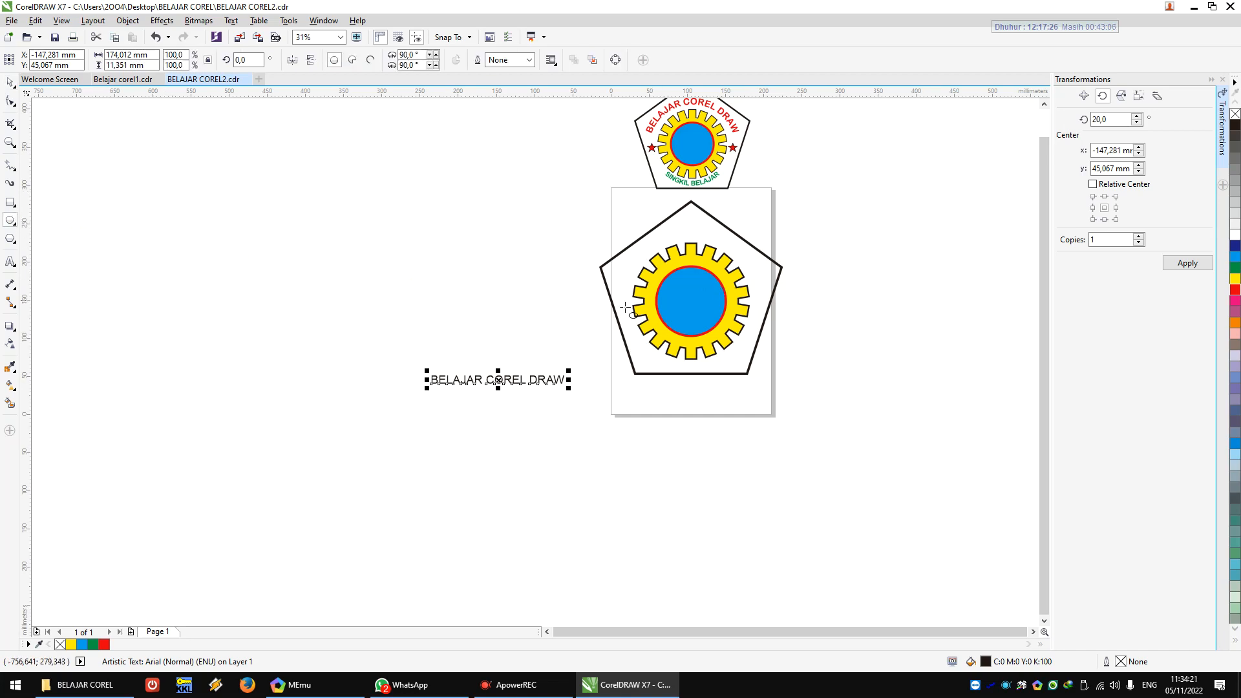
left_click_drag(682, 277, 757, 350)
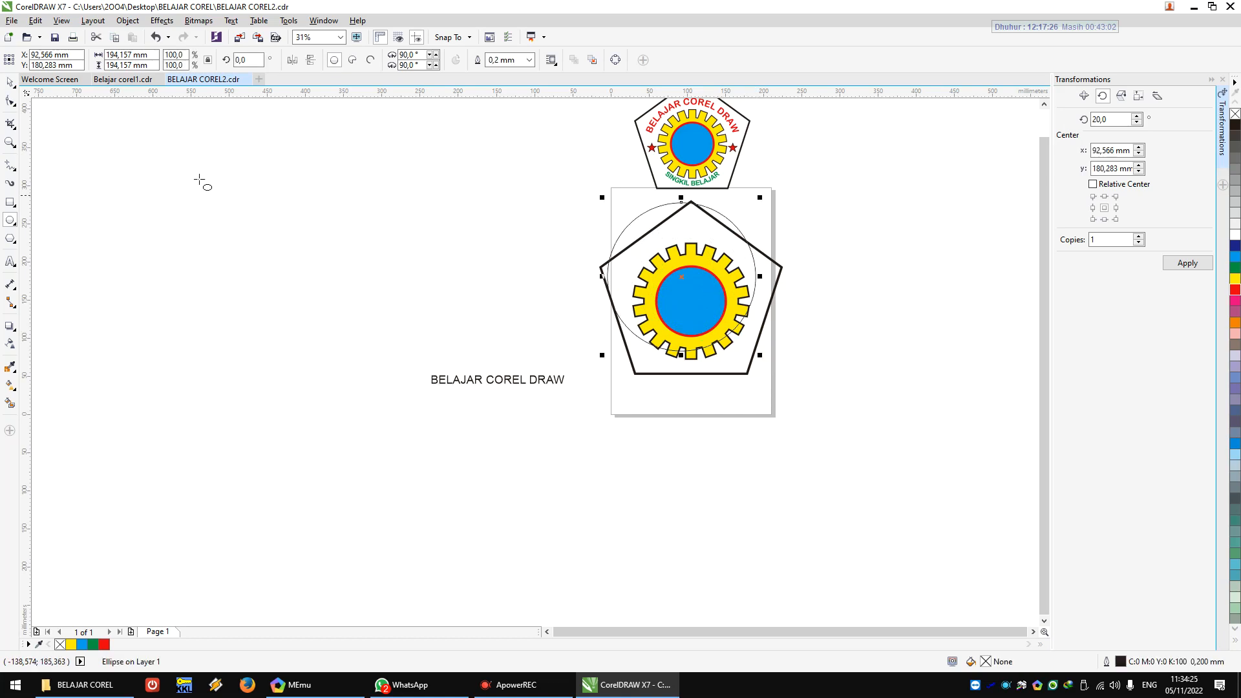
left_click(11, 83)
left_click(277, 210)
- Move the large circle around the gear to a centre of about X 106, Y 142 mm
scroll(780, 246, "up", 1)
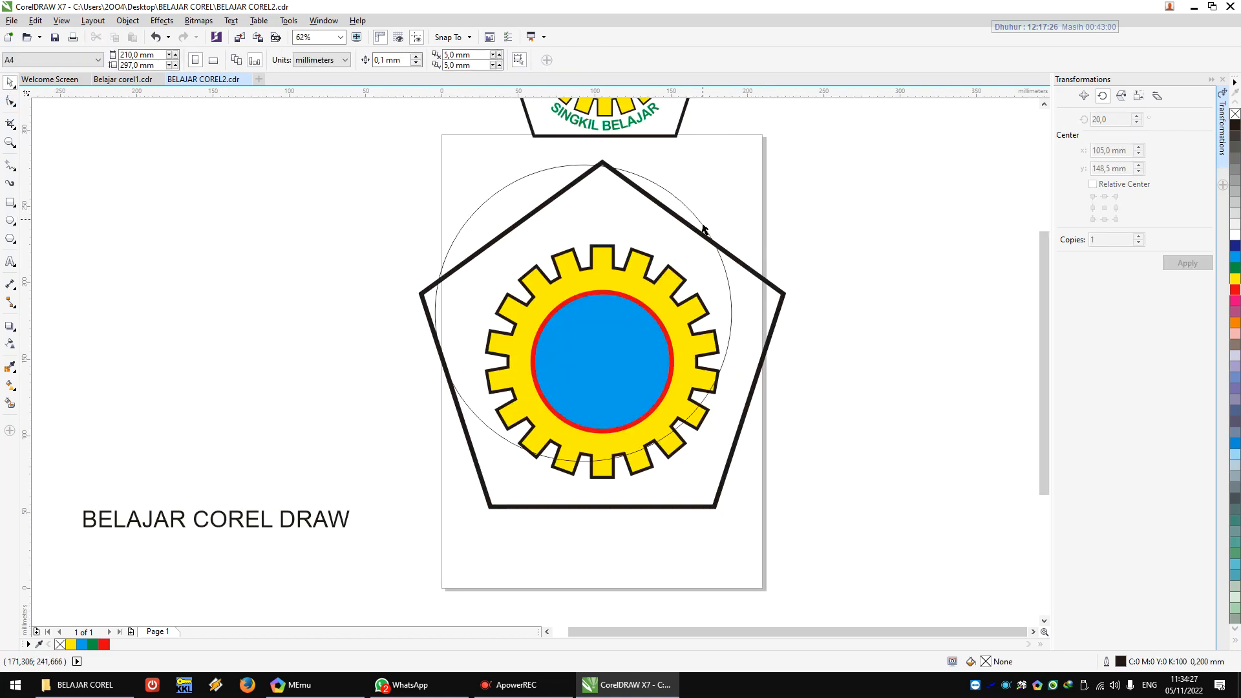
left_click_drag(704, 230, 727, 286)
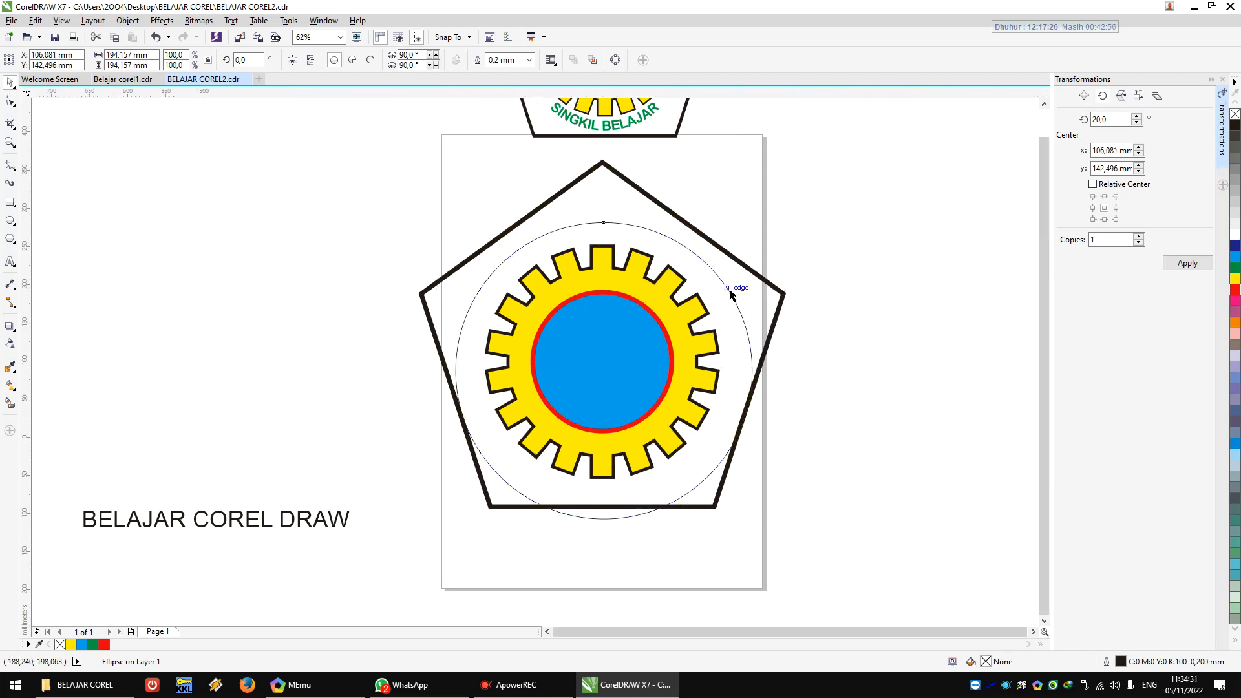
scroll(729, 286, "down", 1)
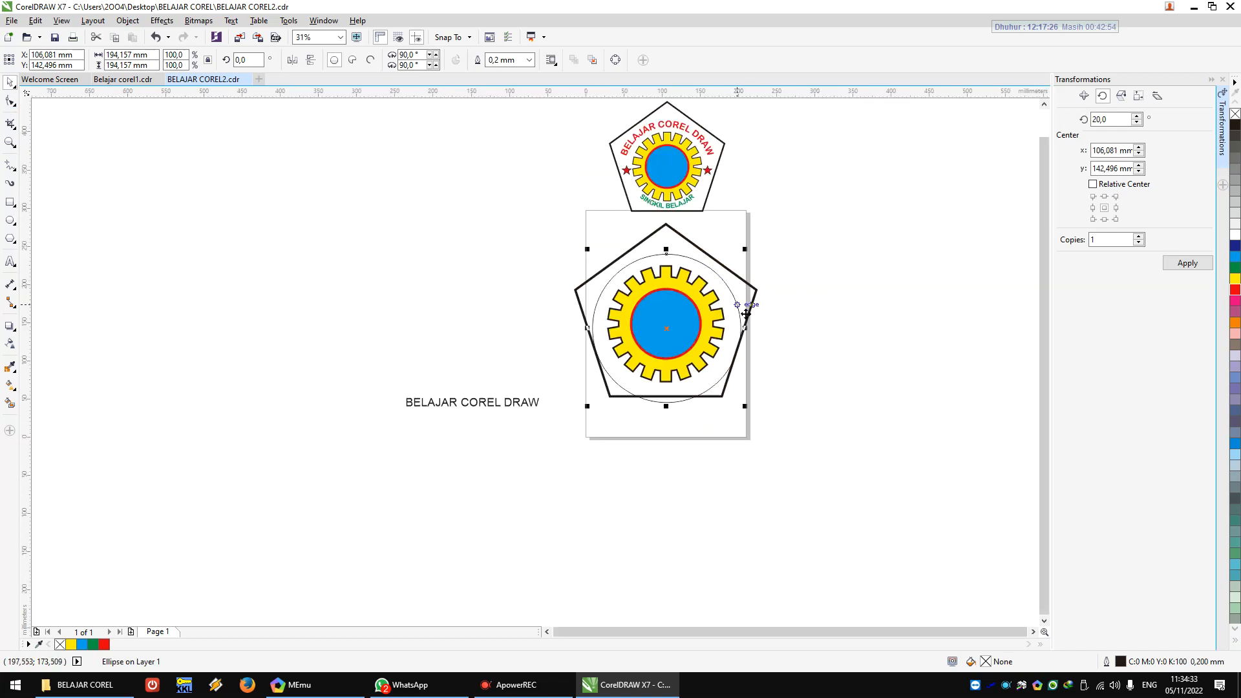
- Move the large circle horizontally off the page to its left, and centre it horizontally on the pentagon
left_click_drag(746, 314, 427, 307)
left_click(462, 301)
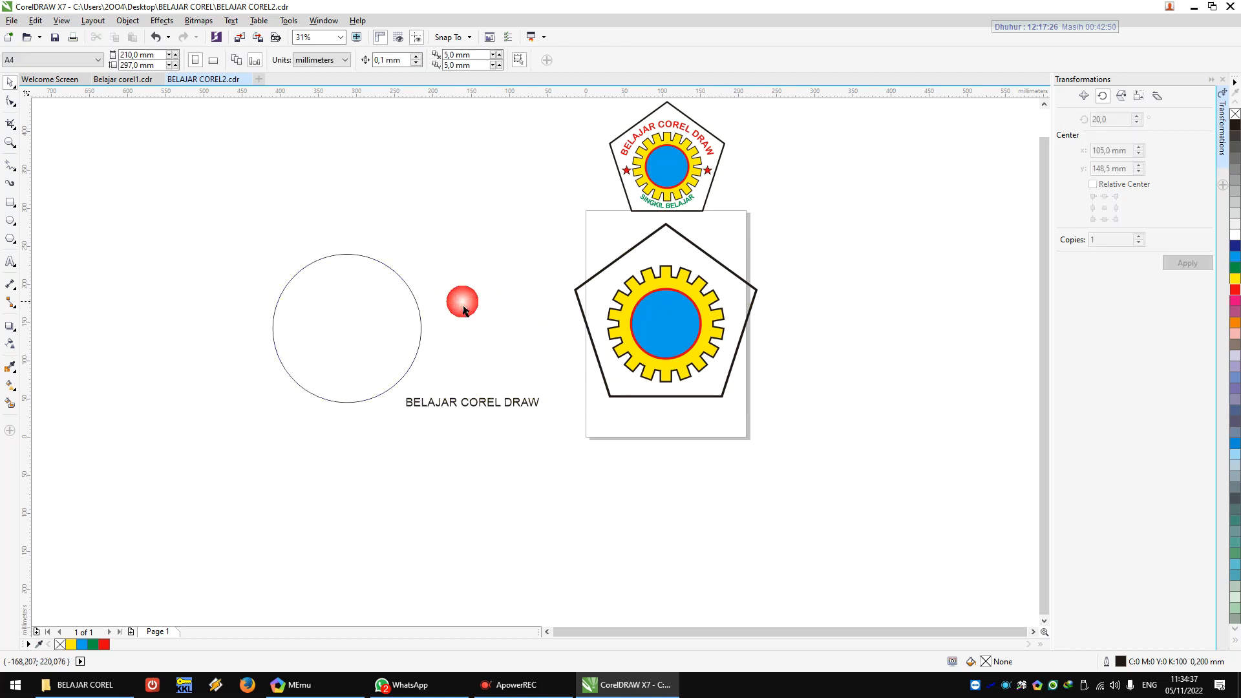
left_click(410, 290)
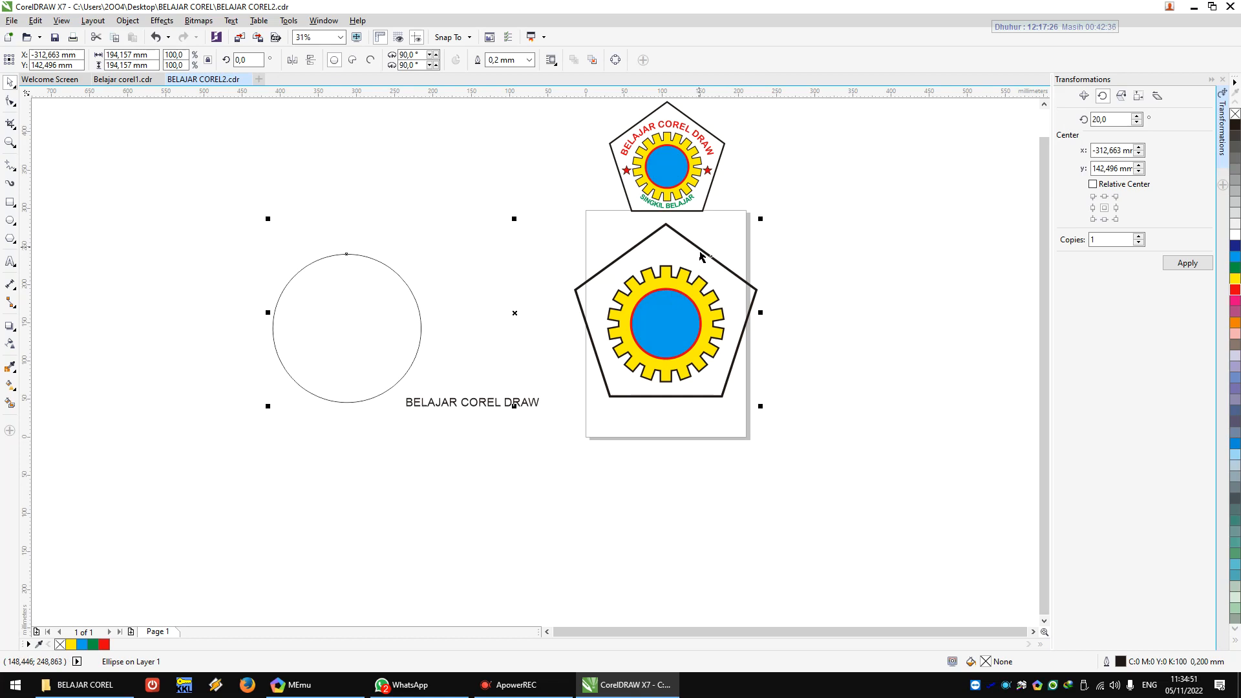
left_click(701, 256, "shift")
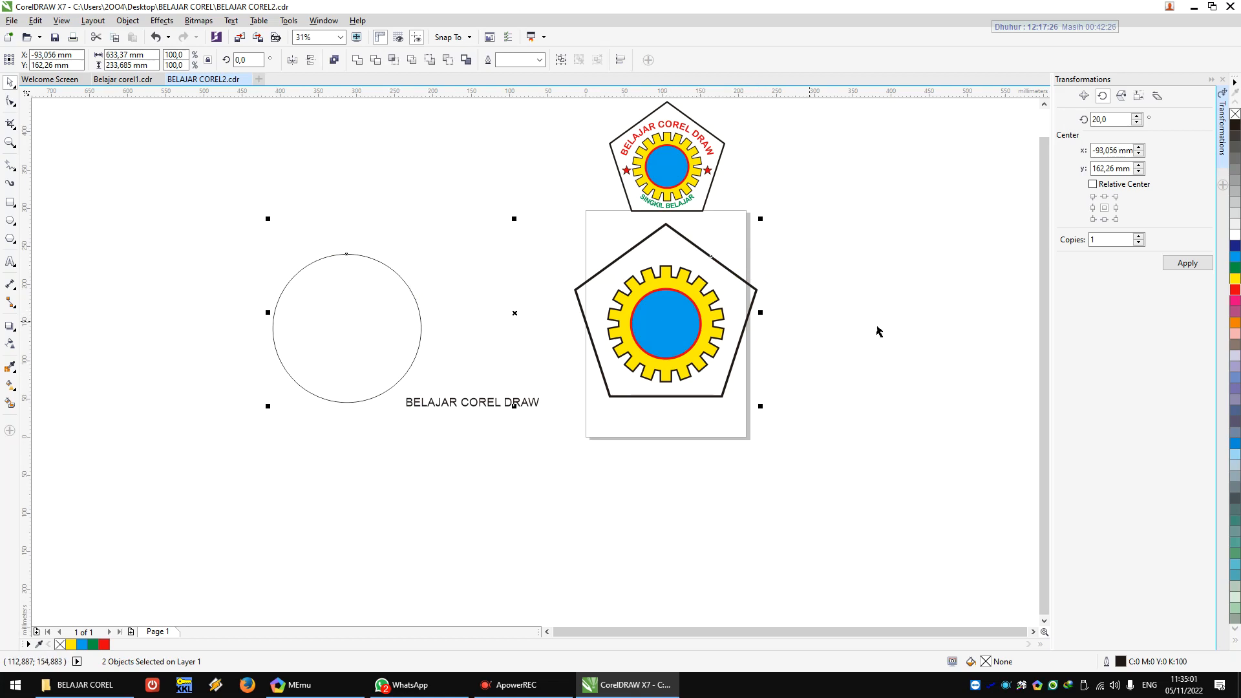
key("c")
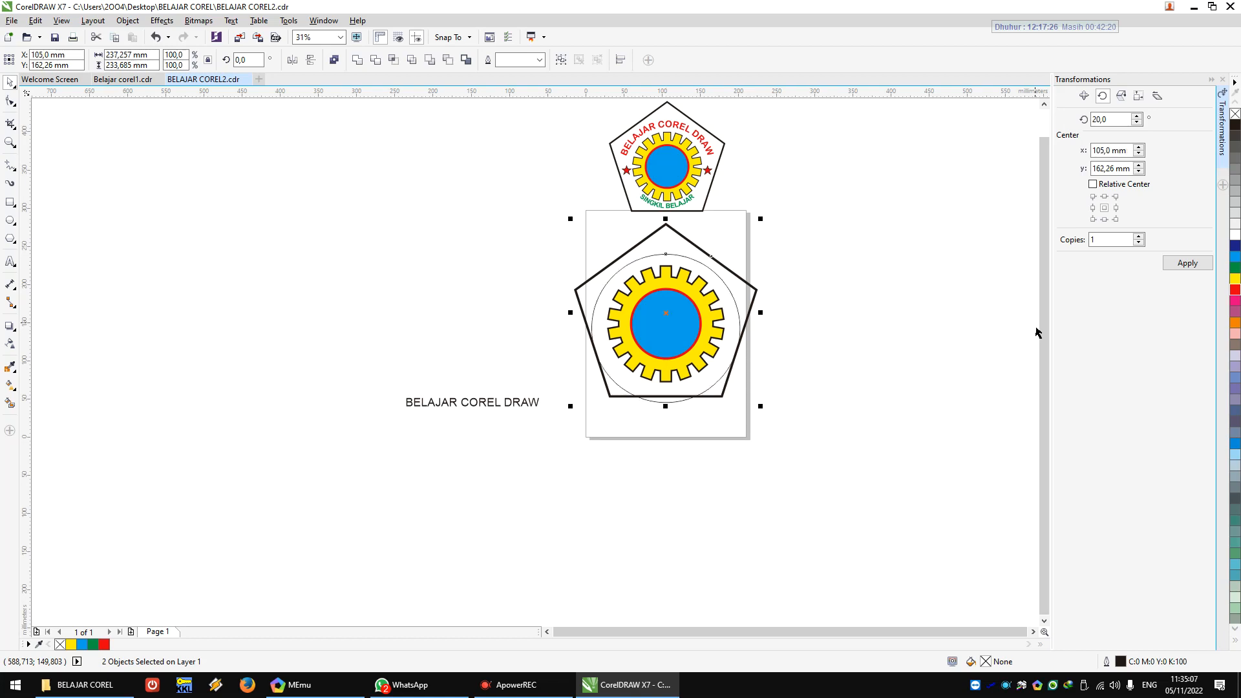
left_click(842, 327)
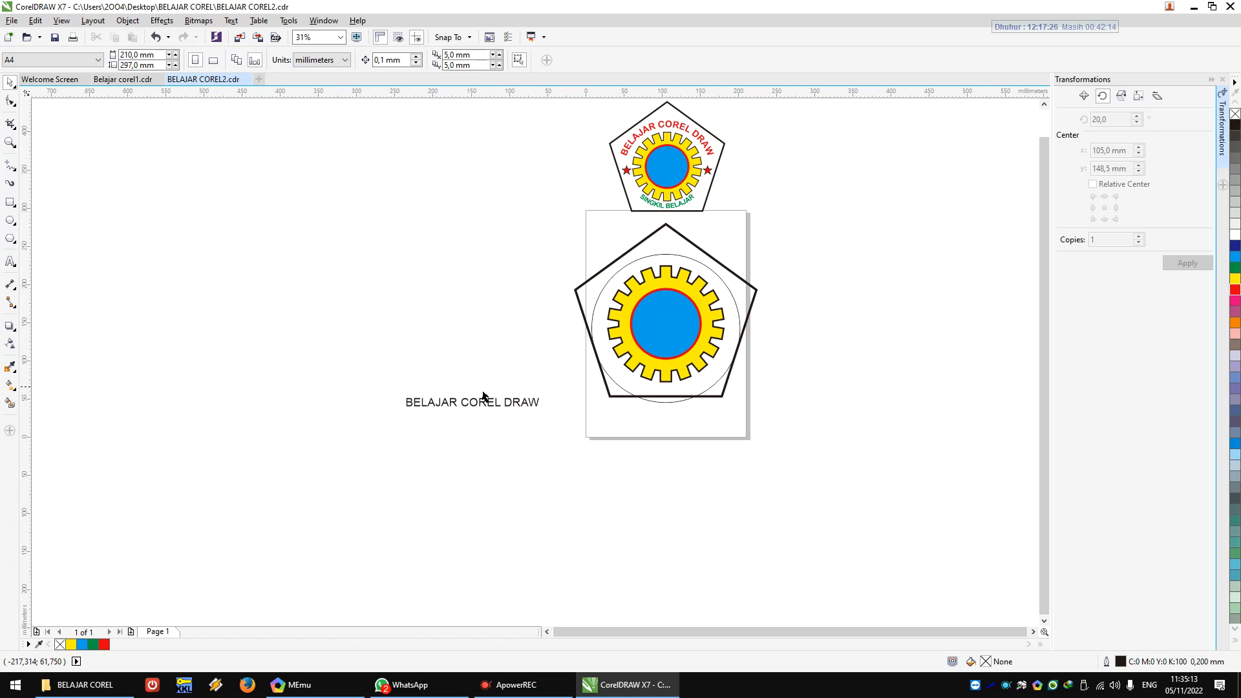
- Fit the BELAJAR COREL DRAW text to the circle as a path, centred along its upper arc above the gear
left_click(665, 262)
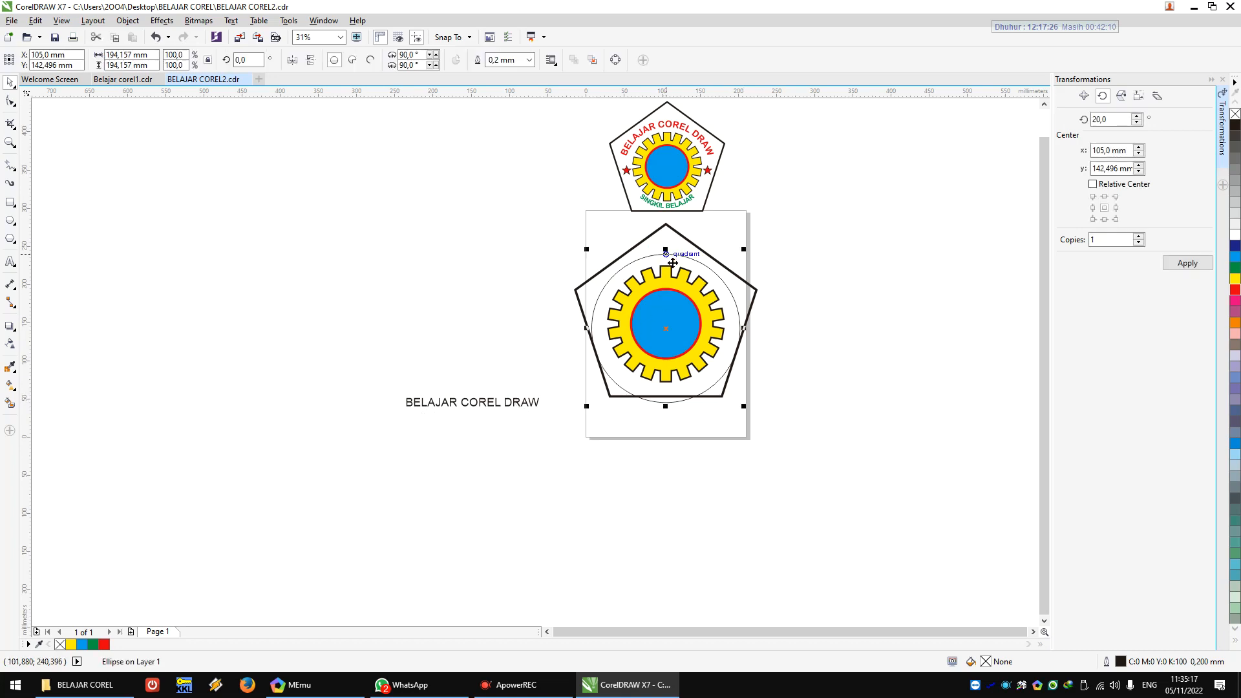
left_click(568, 324)
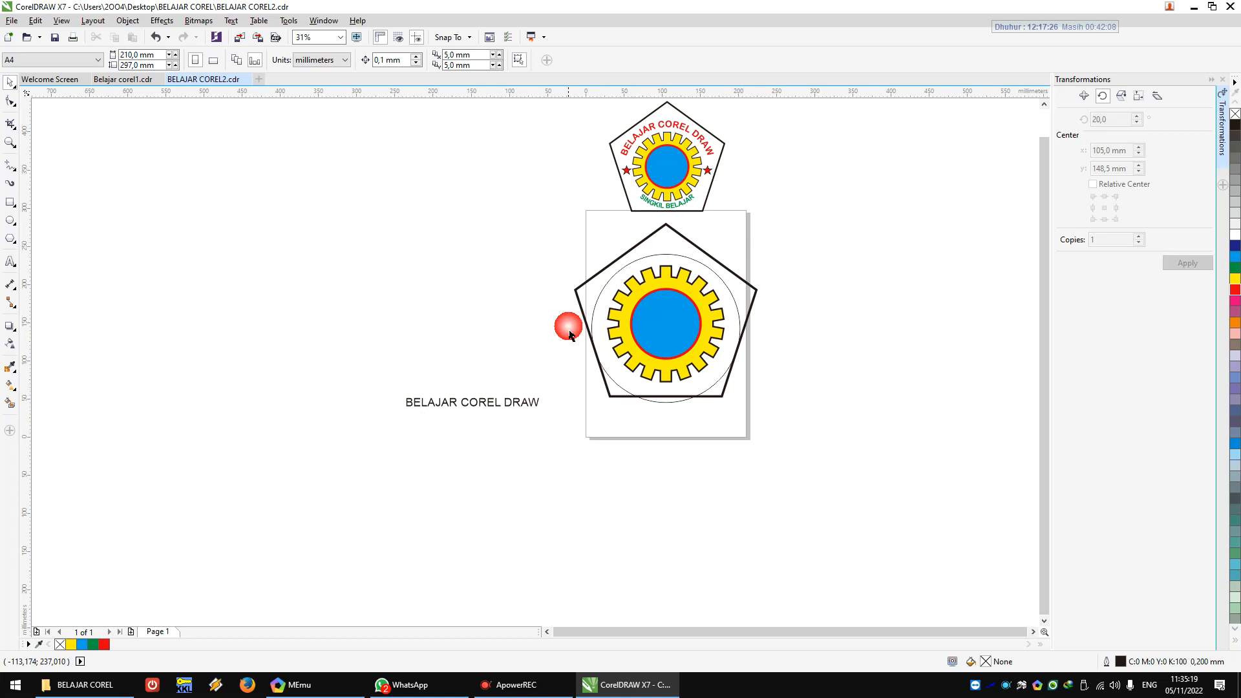
left_click(497, 410)
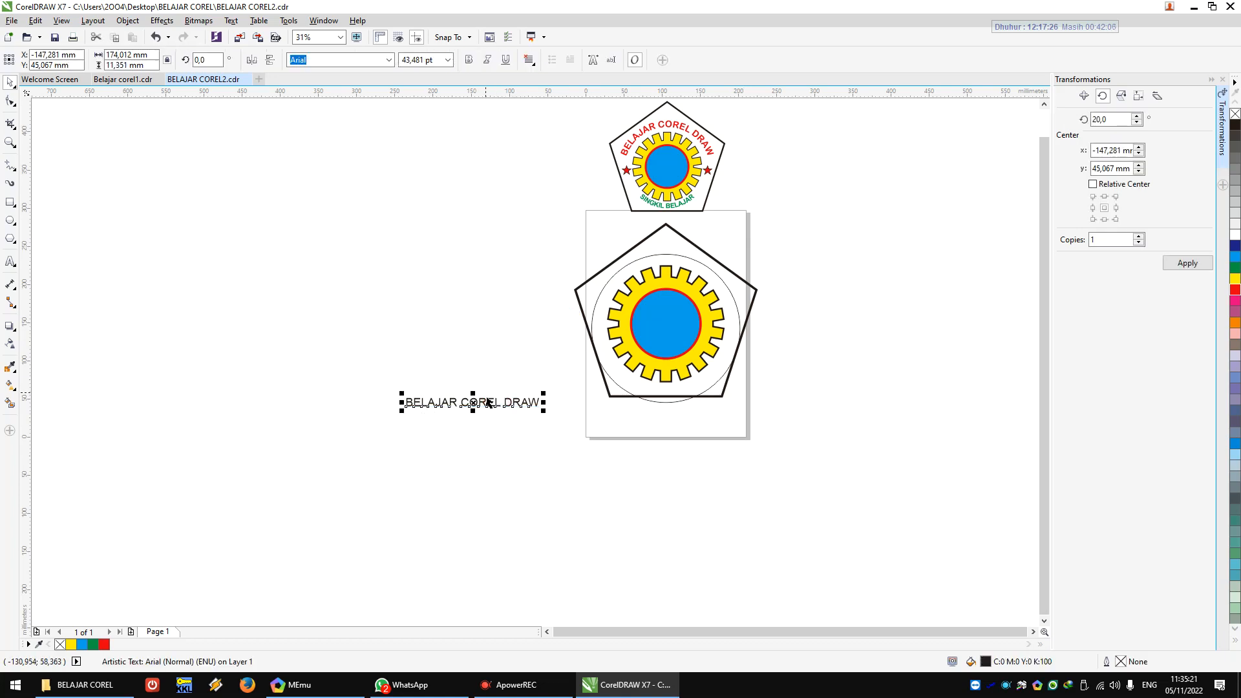
left_click(231, 21)
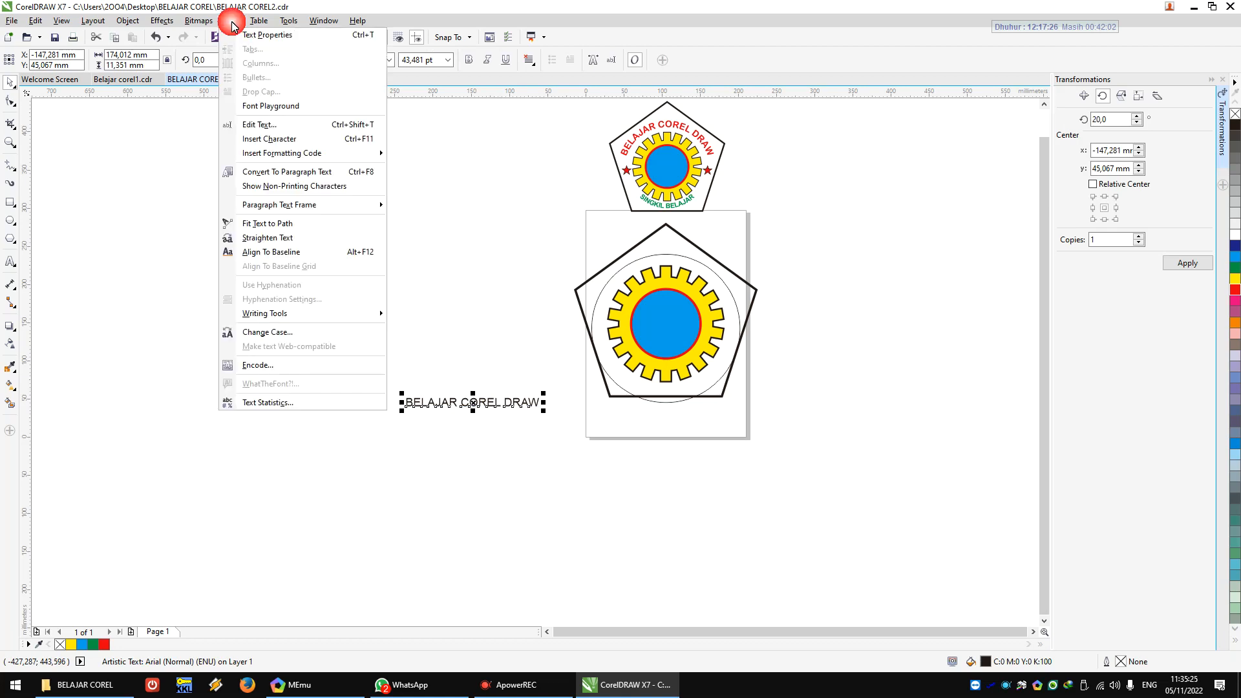
left_click(265, 226)
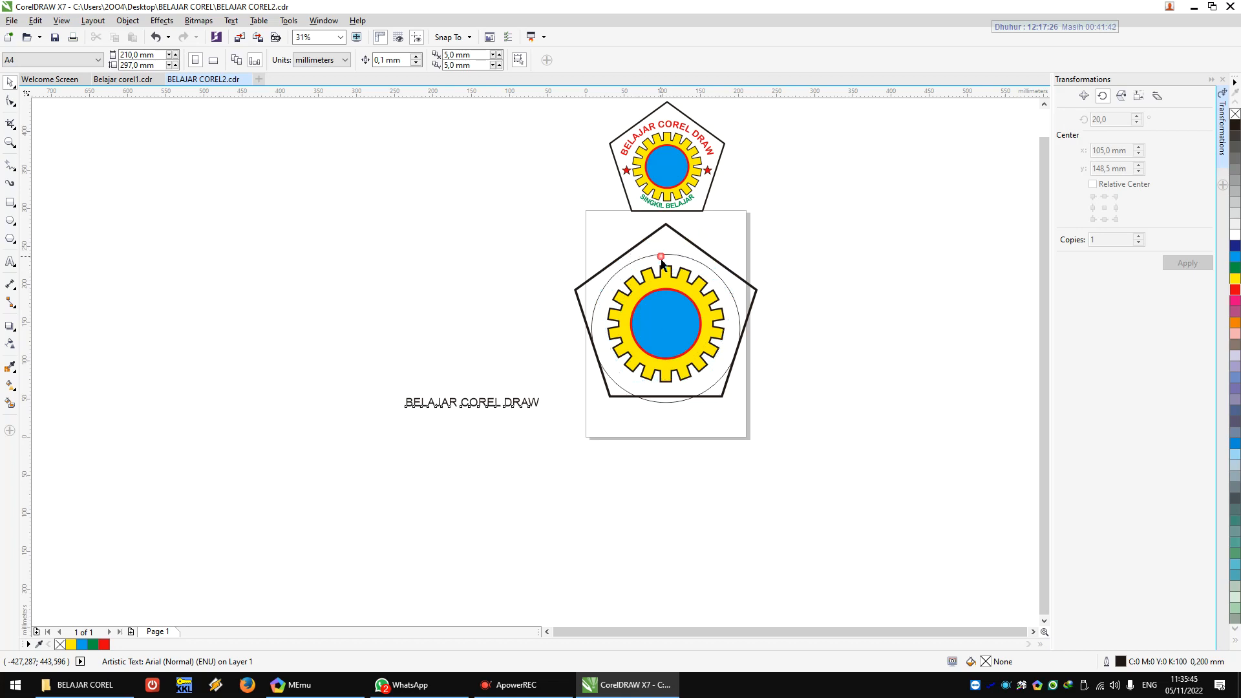
left_click(671, 266)
scroll(646, 271, "up", 4)
scroll(564, 261, "down", 2)
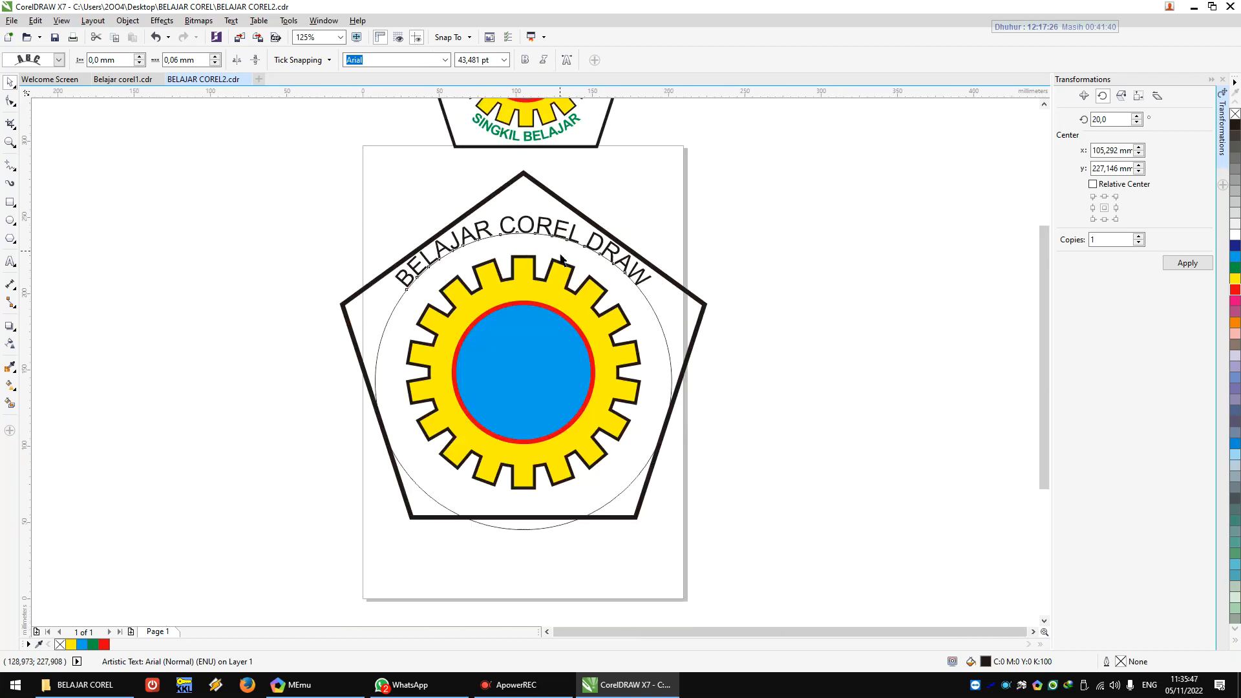
- Offset the BELAJAR COREL DRAW text -6 mm from its circle path and set its font to Arial Rounded MT Bold
scroll(524, 249, "up", 2)
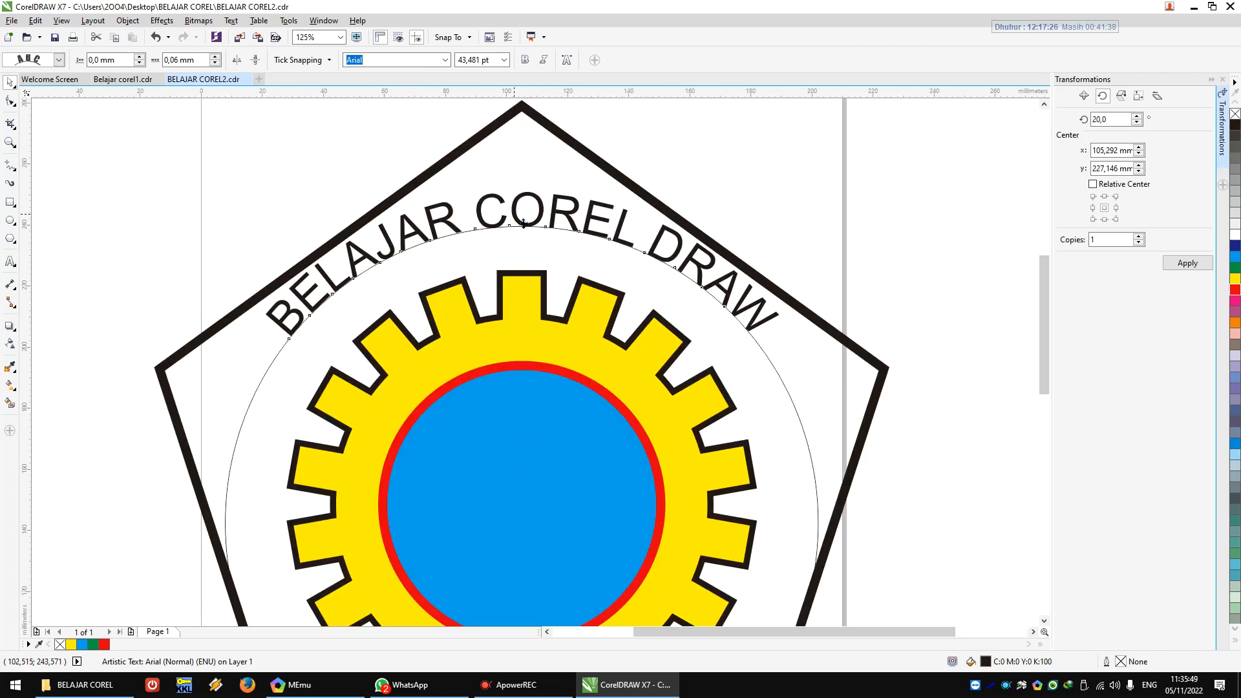
mouse_move(524, 223)
left_mouse_down()
mouse_move(521, 241)
mouse_move(582, 245)
mouse_move(484, 254)
mouse_move(527, 241)
left_mouse_up()
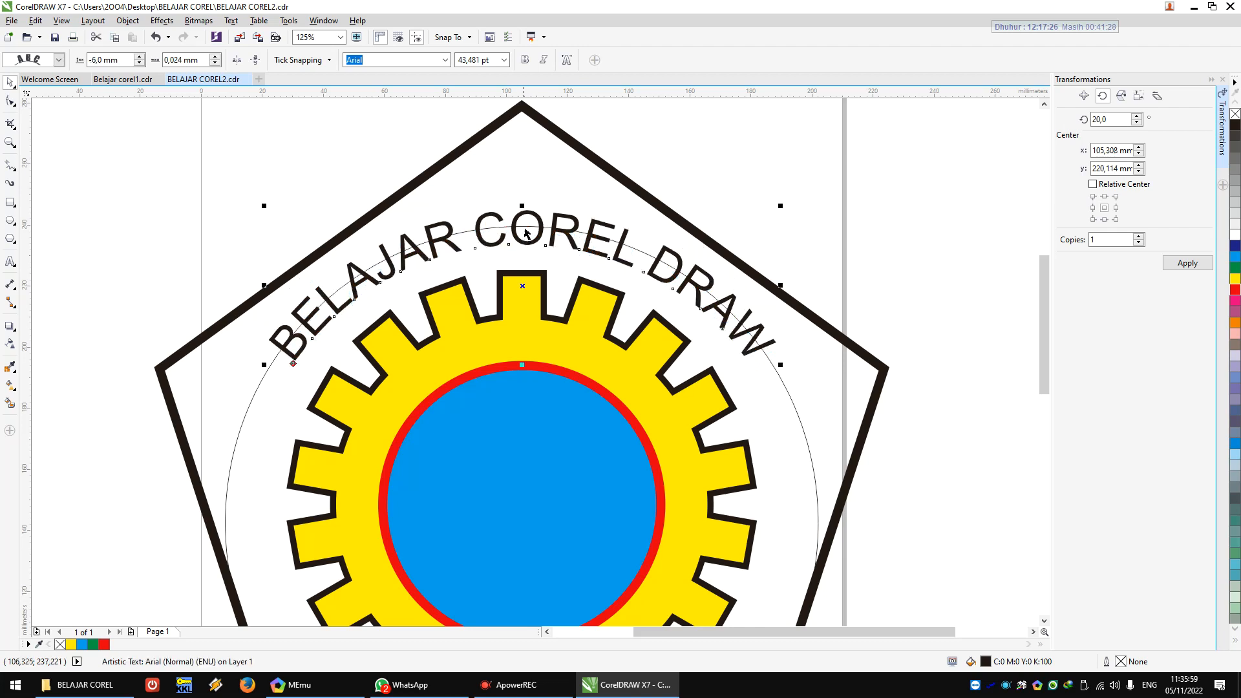
left_click(446, 60)
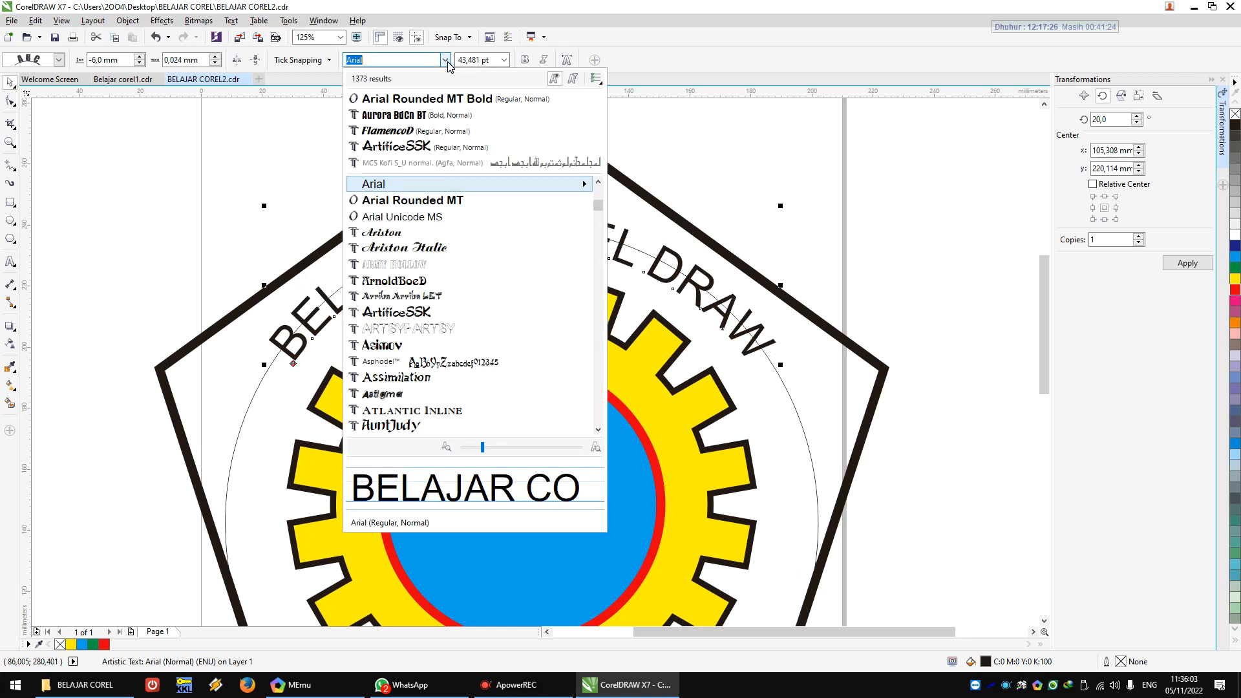
left_click(434, 202)
scroll(551, 277, "down", 1)
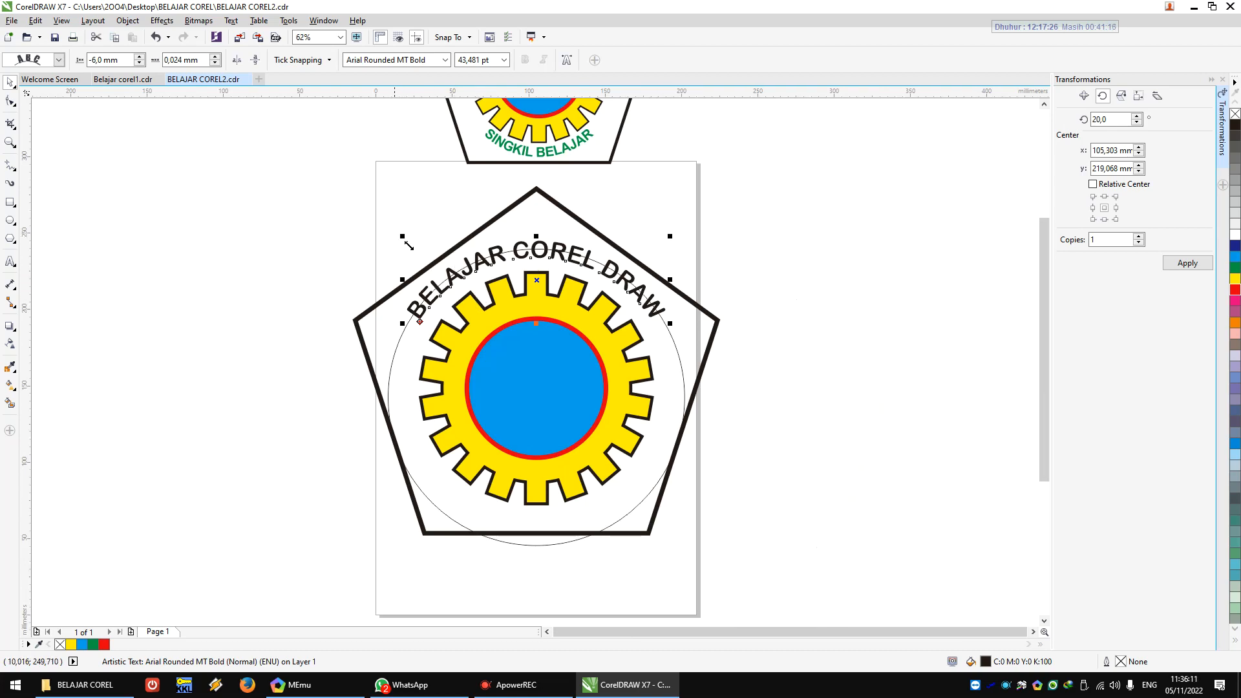
- Enlarge the BELAJAR COREL DRAW text to about 53.9 pt so it spreads wider above the gear
left_click_drag(412, 246, 307, 221)
scroll(621, 372, "down", 1)
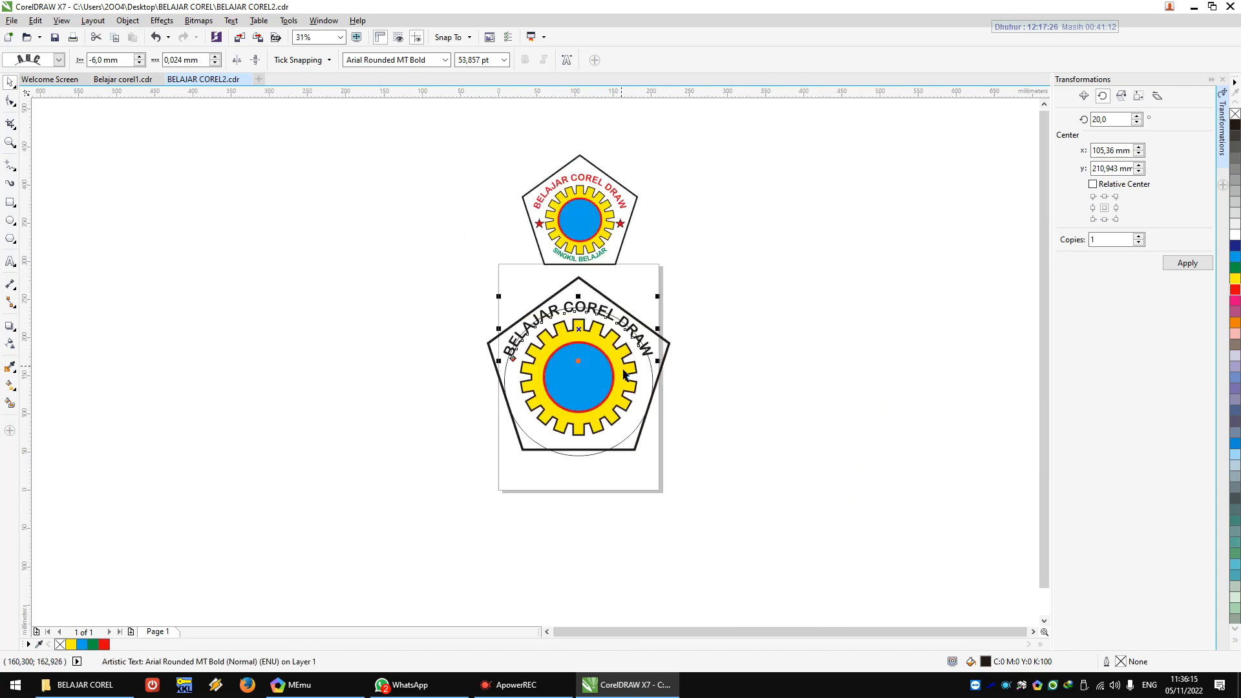
scroll(616, 272, "up", 1)
left_click(785, 267)
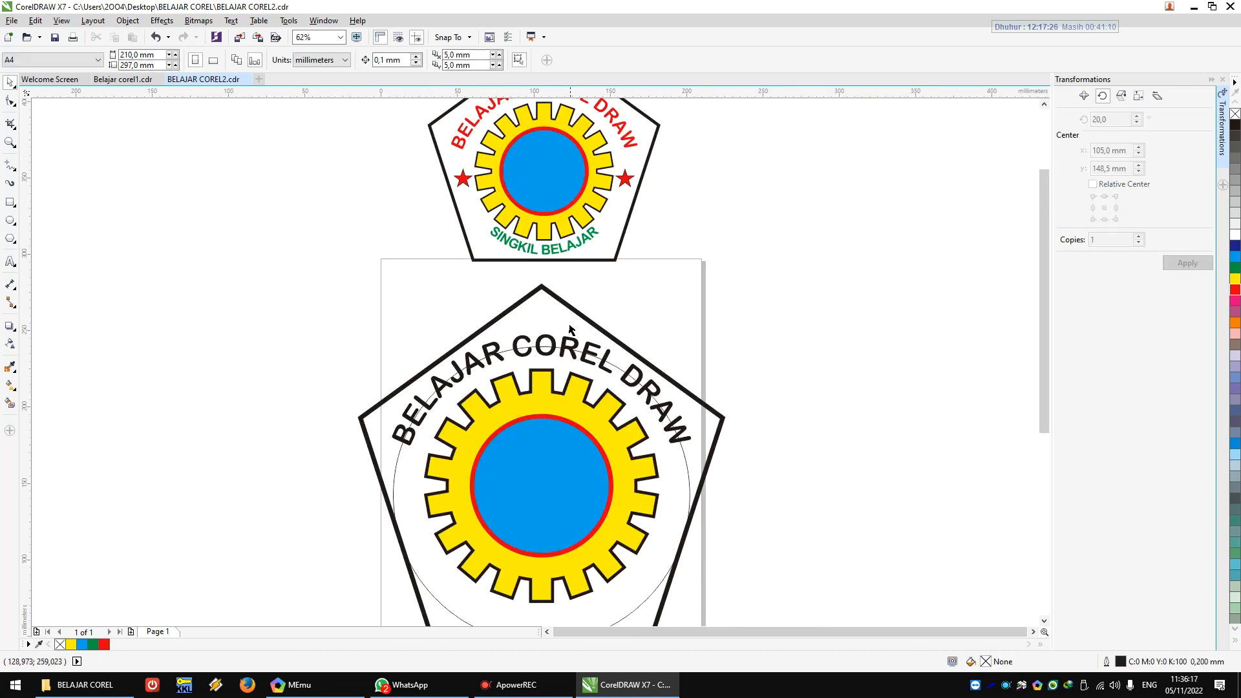
- Delete the control circle that serves as the path of the BELAJAR COREL DRAW text, keeping the text curved
scroll(559, 330, "down", 1)
scroll(584, 344, "up", 1)
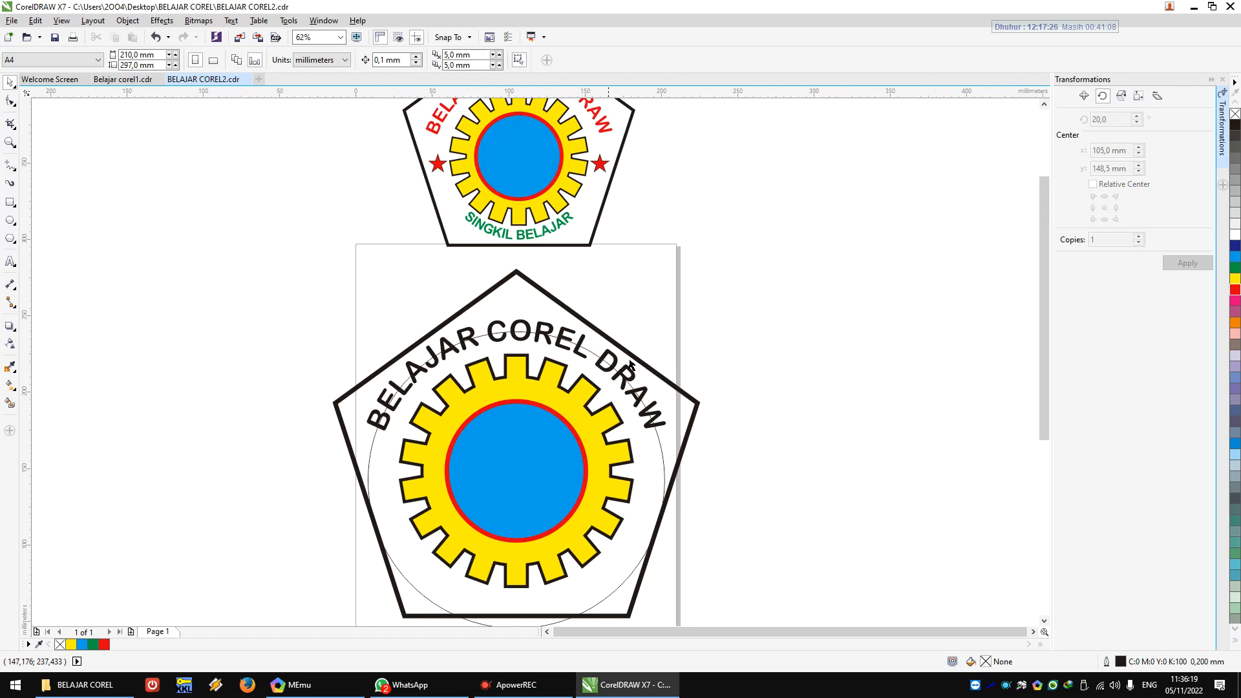
left_click(662, 454)
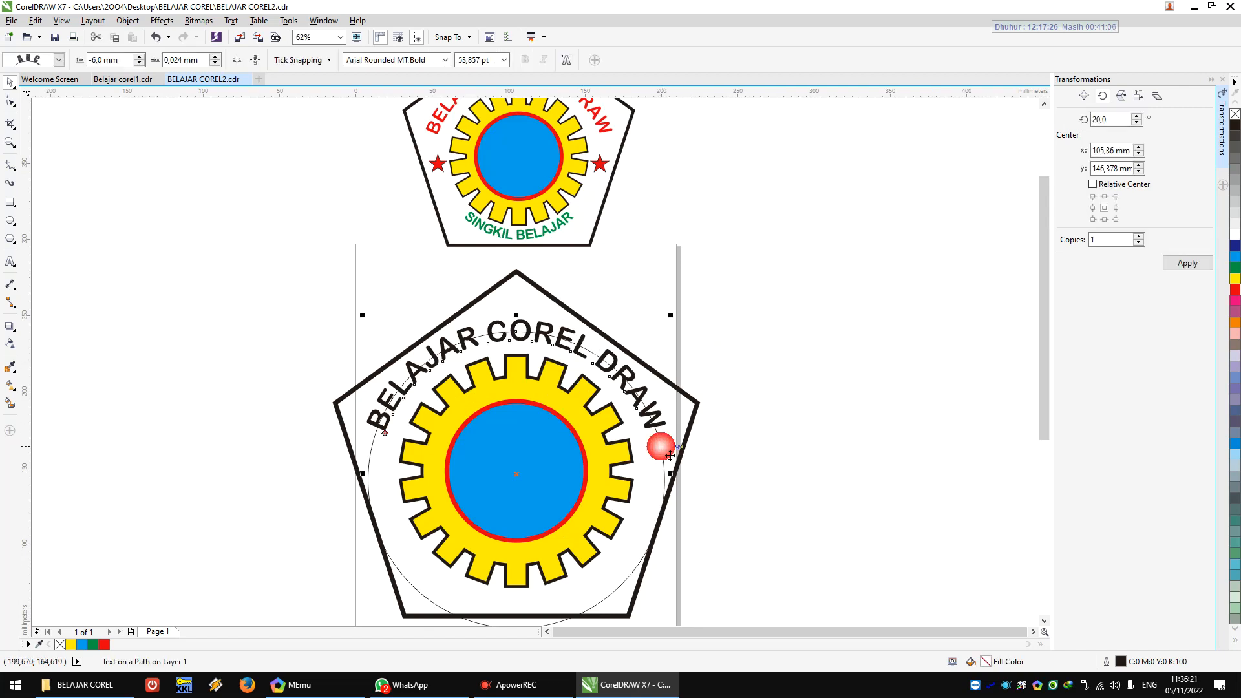
left_click(670, 455)
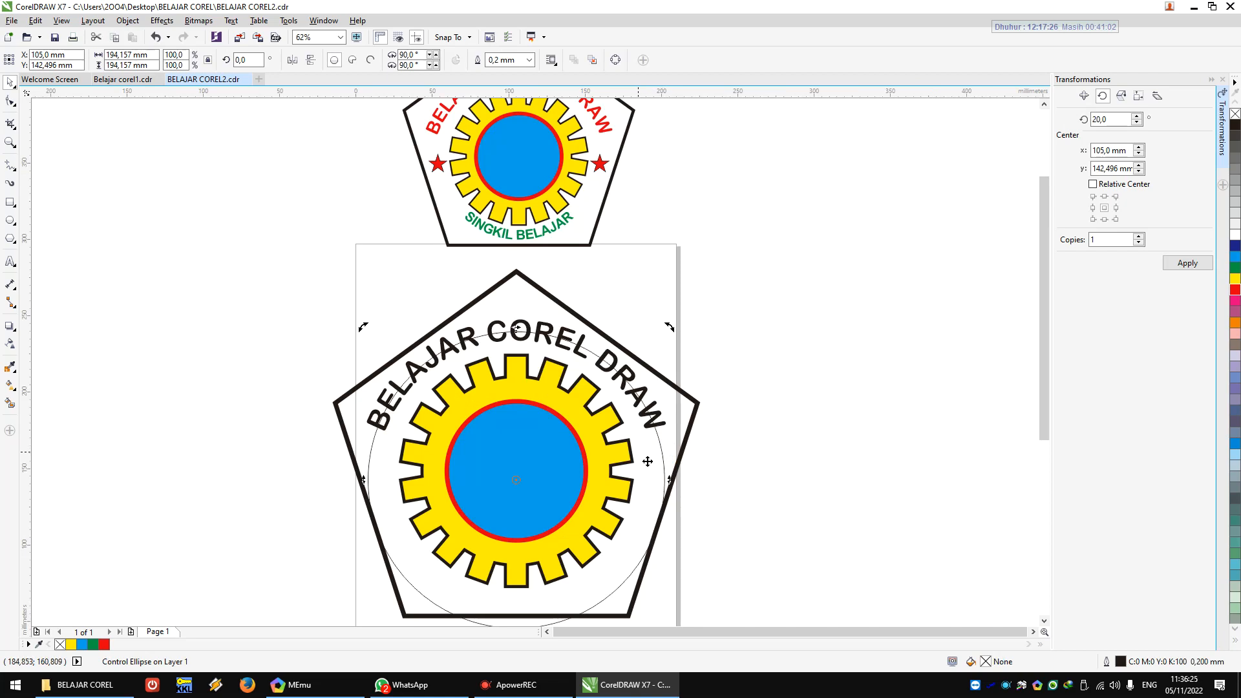
left_click(634, 463)
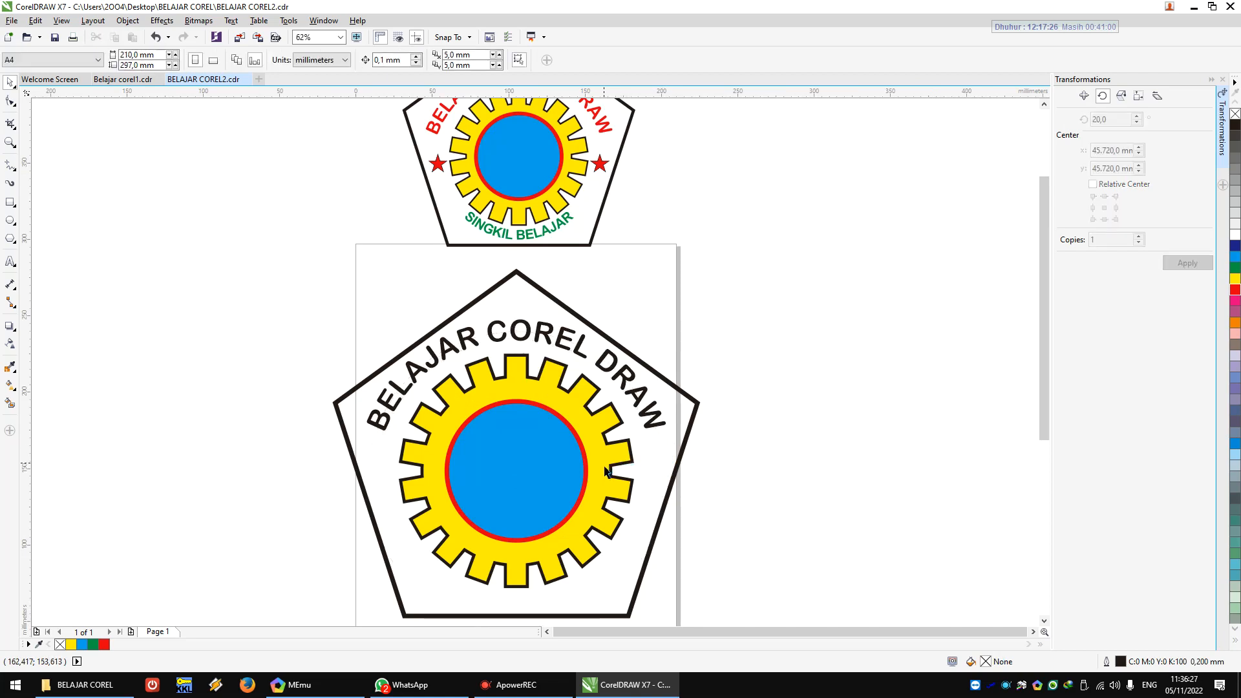
scroll(619, 452, "down", 1)
scroll(610, 440, "up", 1)
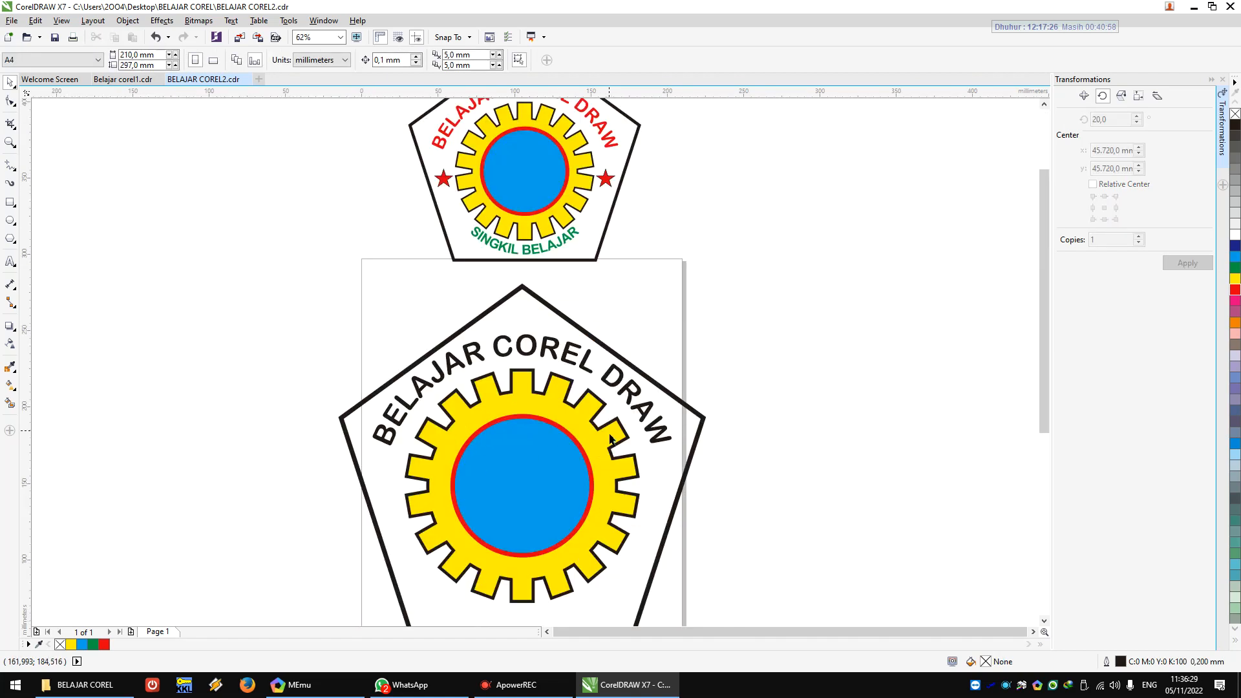
- Fill the curved BELAJAR COREL DRAW text with red (C0 M100 Y100 K0)
left_click(566, 361)
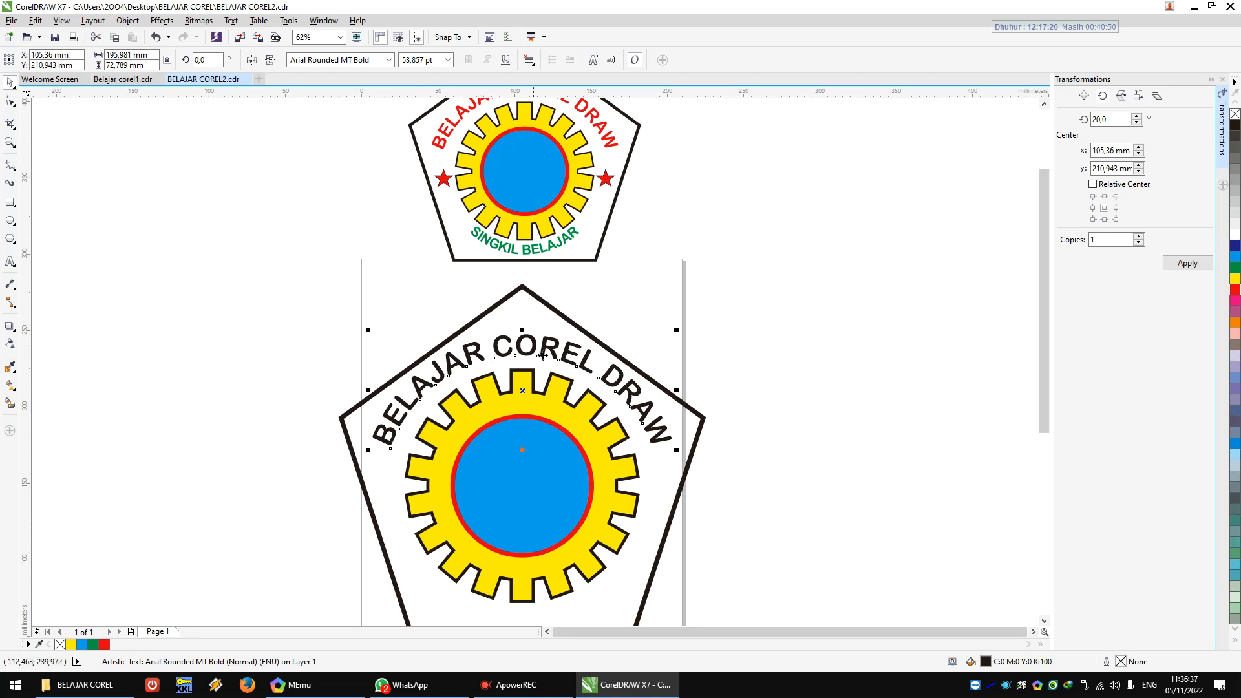
left_click(1234, 290)
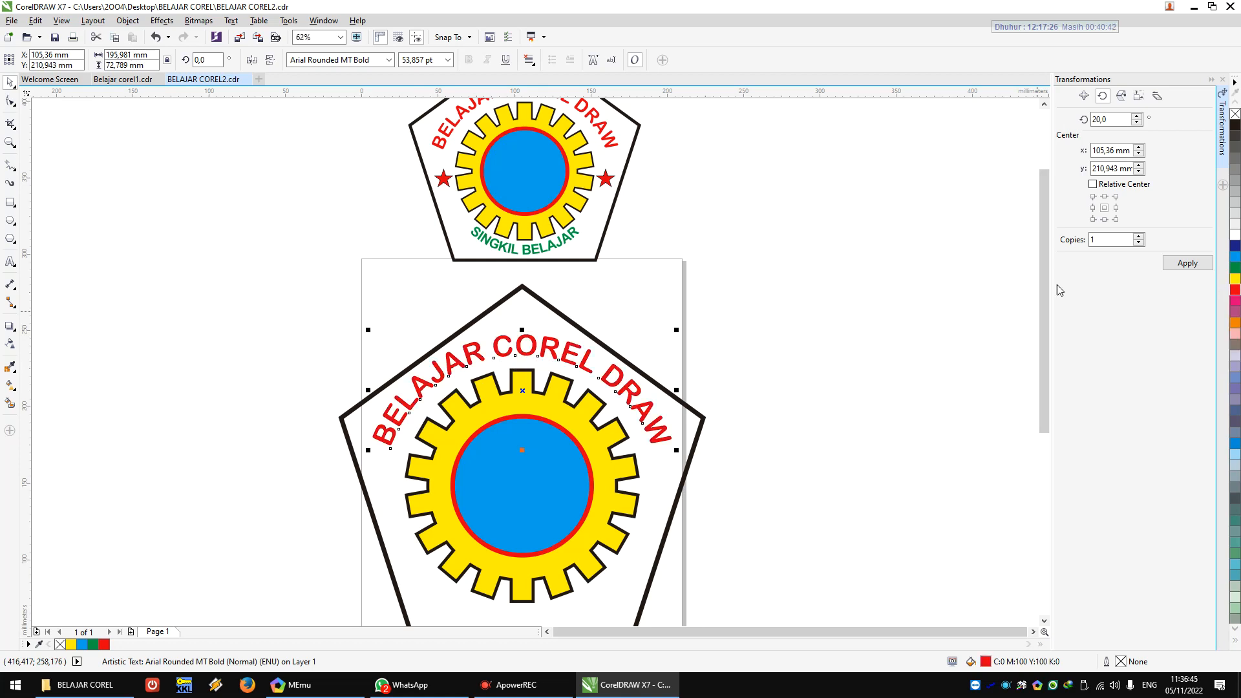
left_click(889, 282)
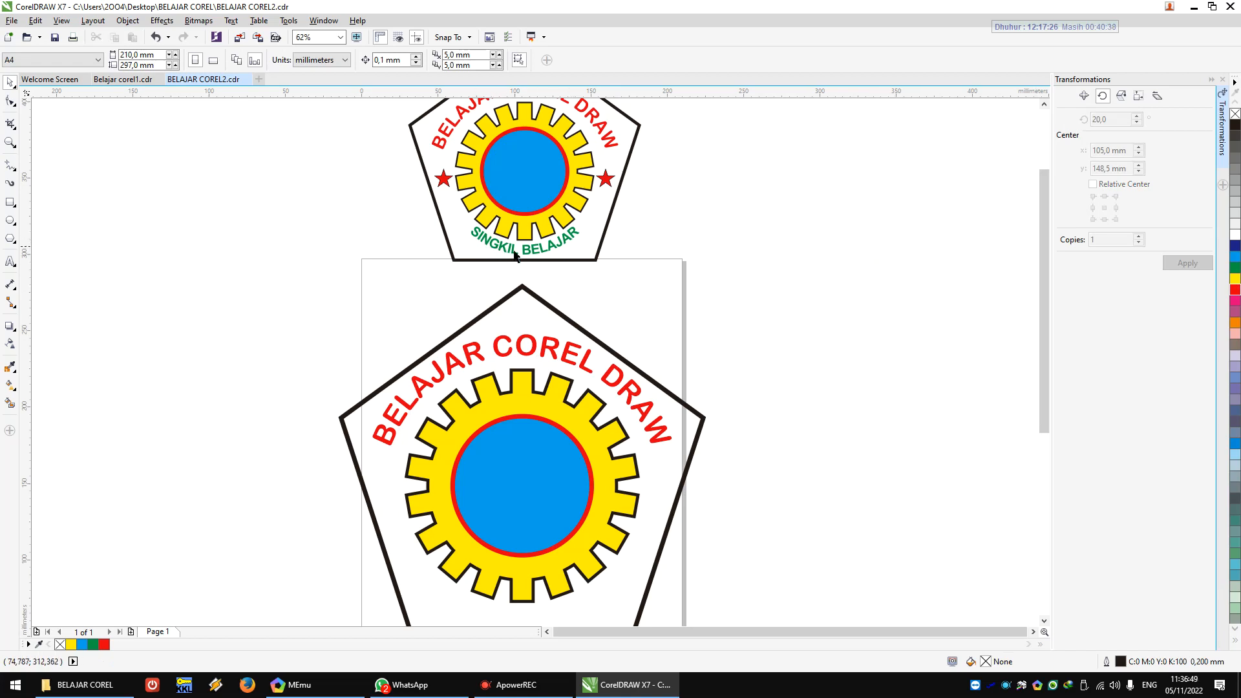
- Draw an unfilled ellipse over the lower half of the gear and stretch it to about 168 by 101 mm
scroll(503, 268, "down", 1)
scroll(531, 394, "up", 1)
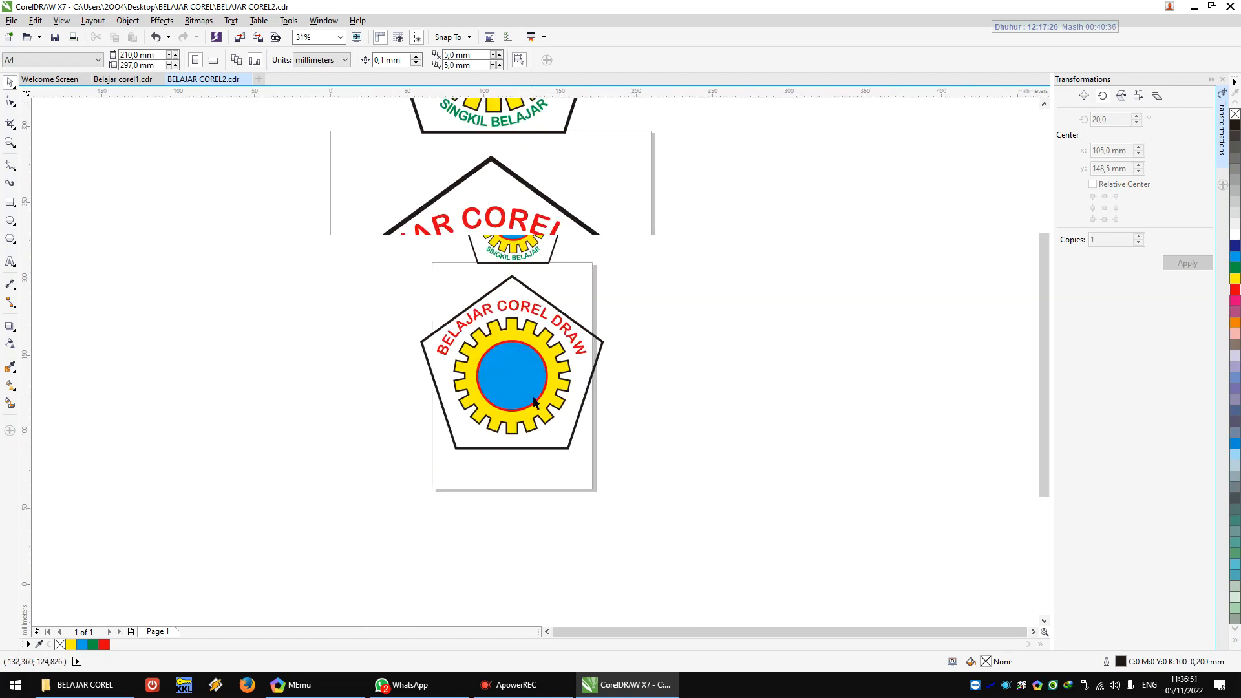
left_click(11, 222)
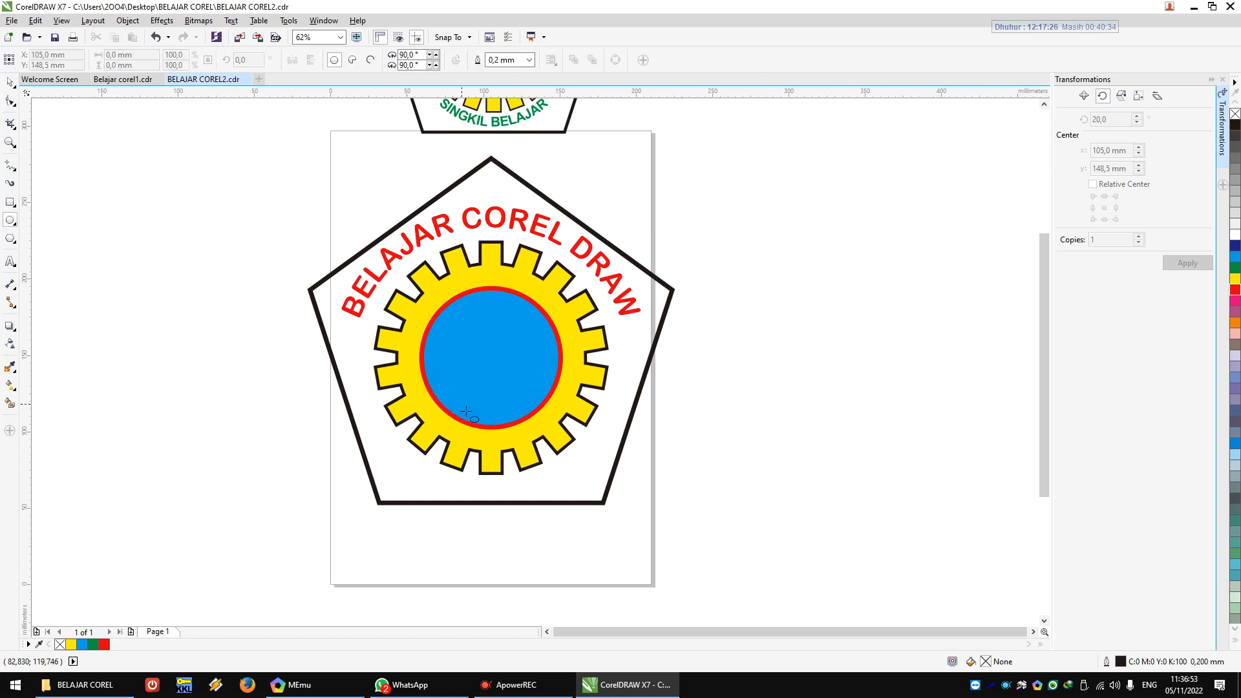
left_click_drag(328, 361, 584, 494)
scroll(598, 472, "down", 1)
left_click(11, 83)
left_click_drag(521, 404, 521, 394)
- Move the ellipse off the page to its left, and centre it horizontally on the pentagon
left_click_drag(579, 468, 436, 465)
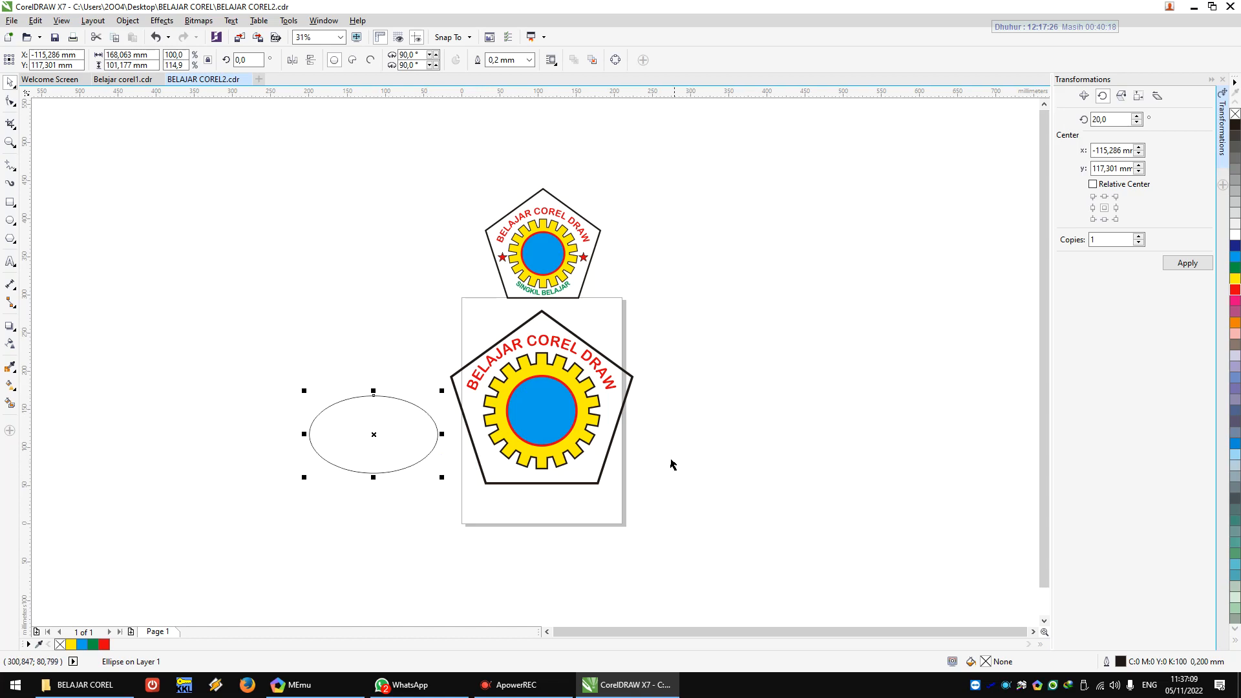
left_click(614, 444, "shift")
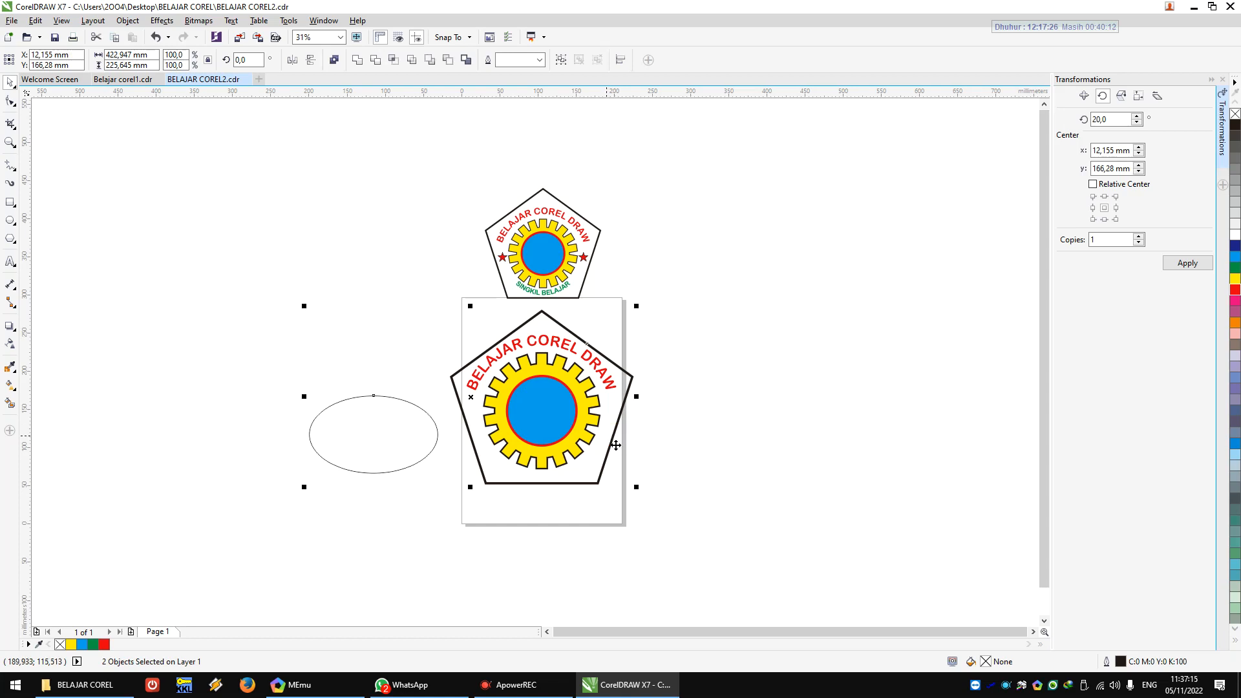
key("c")
left_click(712, 484)
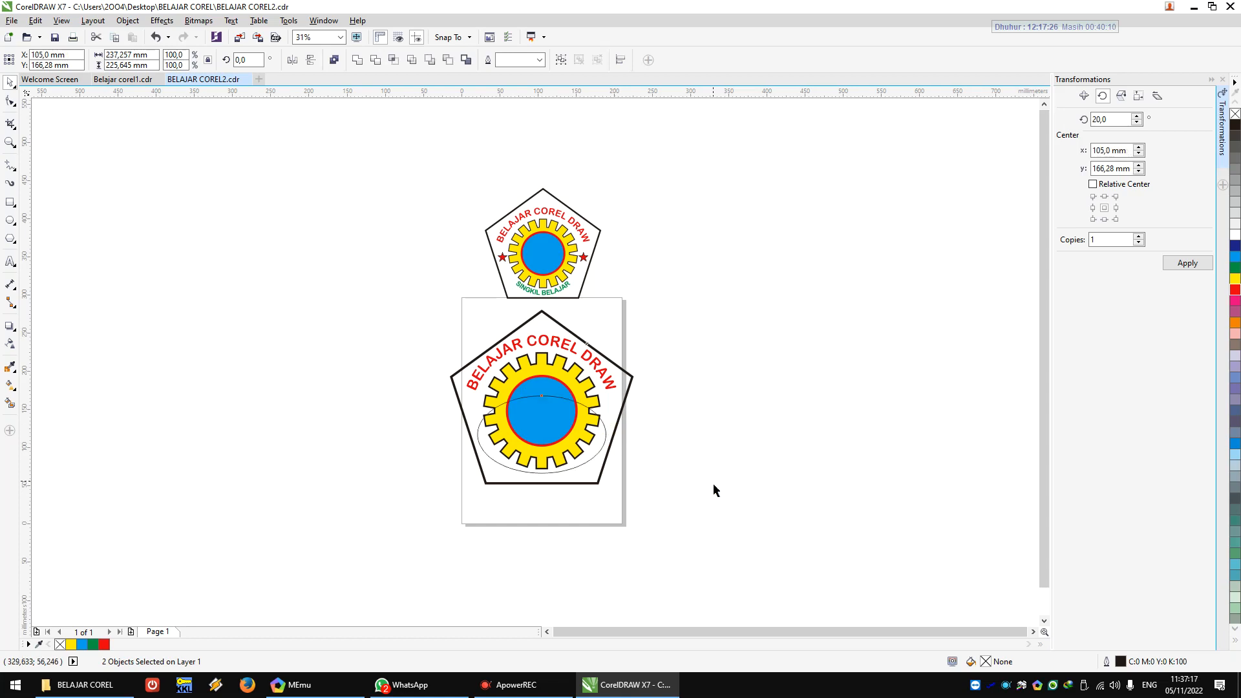
- Lower the ellipse to a centre of about Y 113 mm, so its lower arc passes between gear and pentagon base
scroll(538, 482, "up", 3)
left_click_drag(561, 459, 568, 477)
scroll(562, 511, "down", 1)
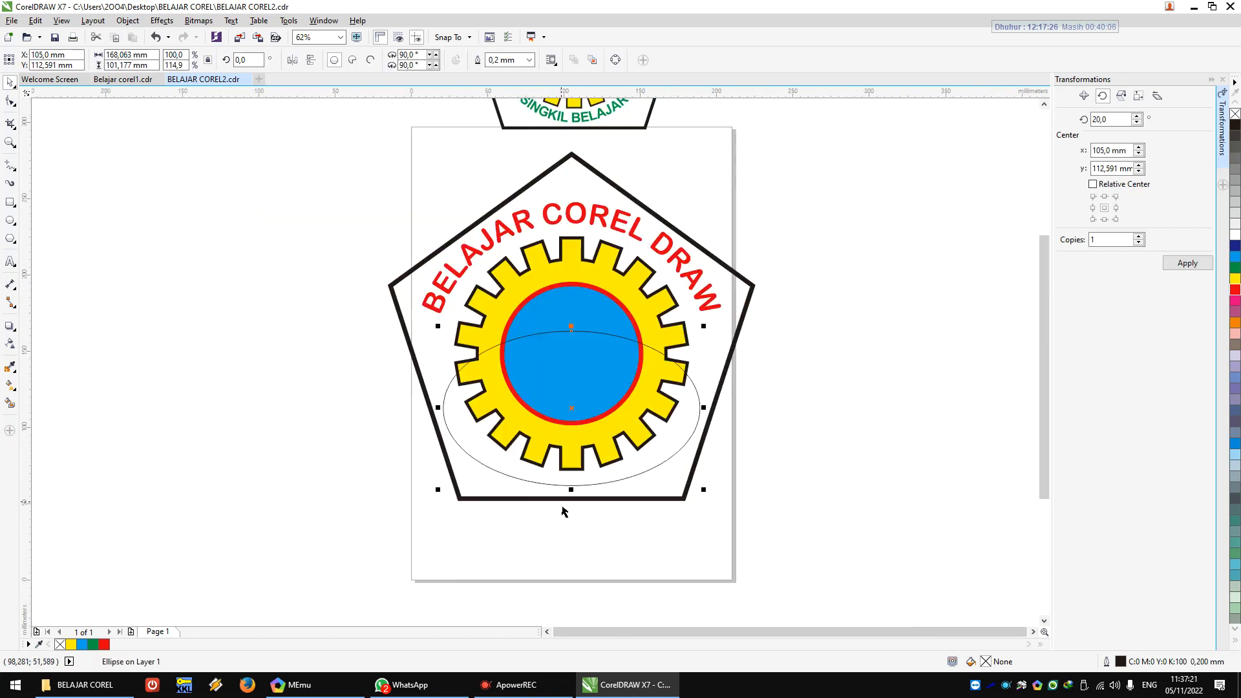
left_click(220, 335)
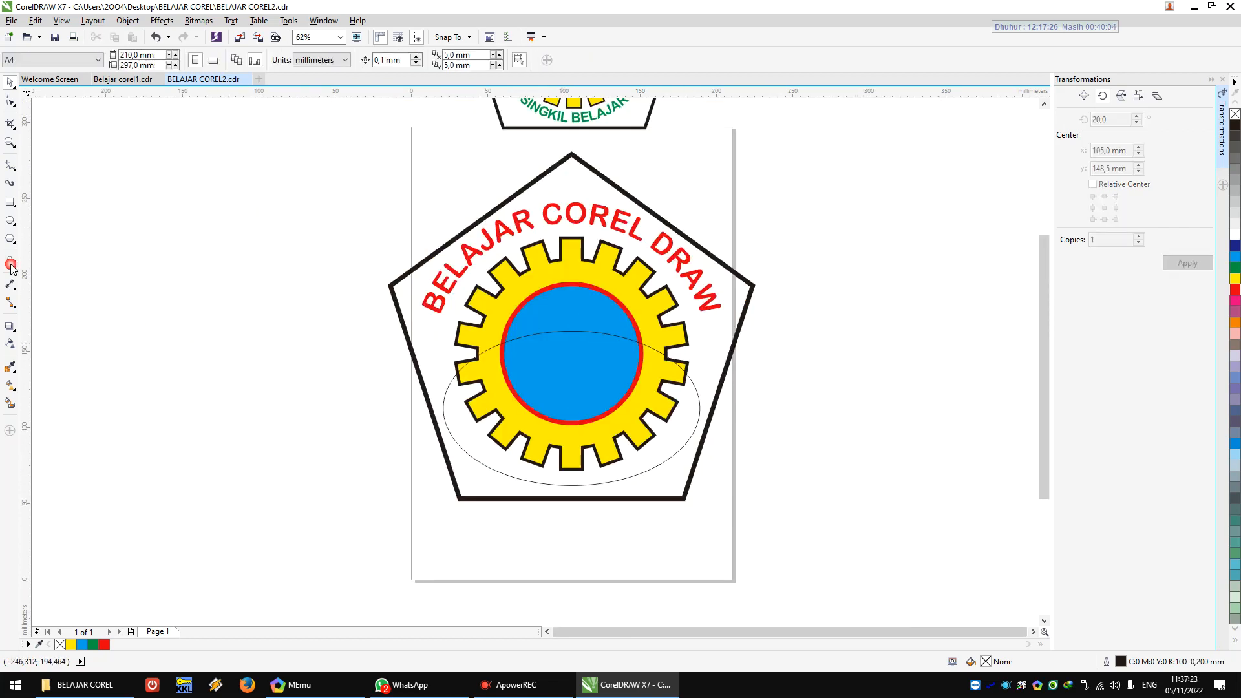
- Add the artistic text SINGKIL BELAJAR in 24 pt Arial off the page, to the lower left of the pentagon
left_click(11, 266)
left_click(292, 503)
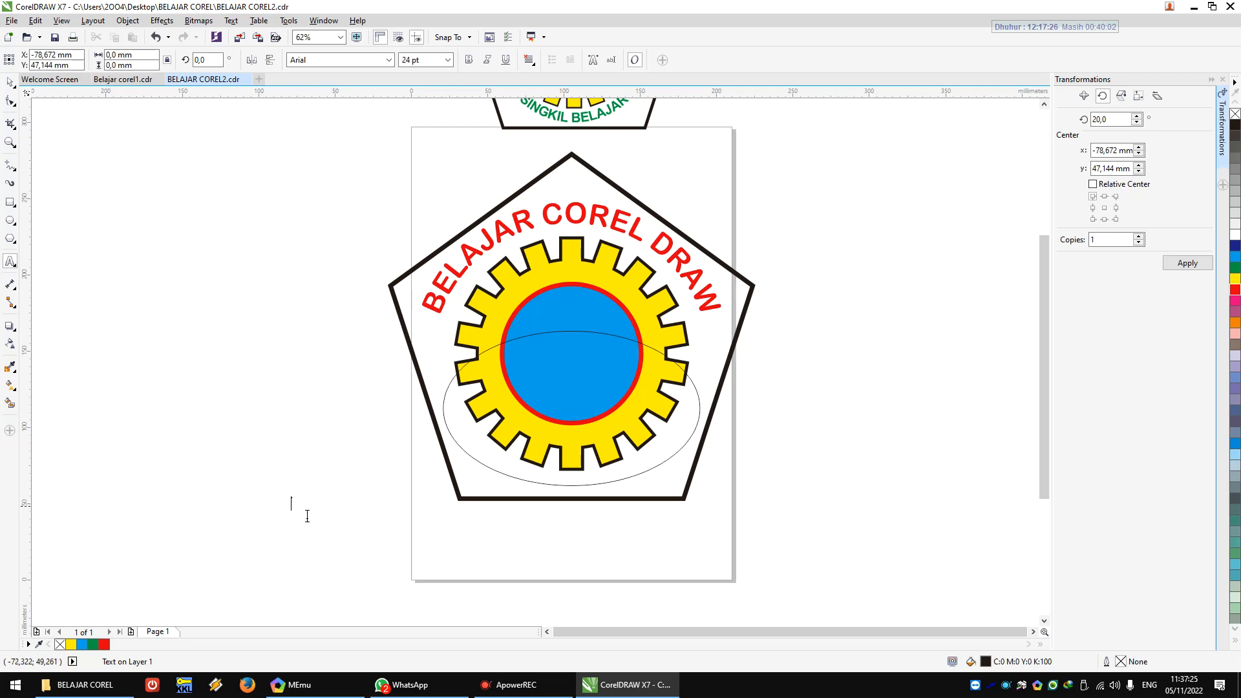
type("SINGKIL BELAJAR")
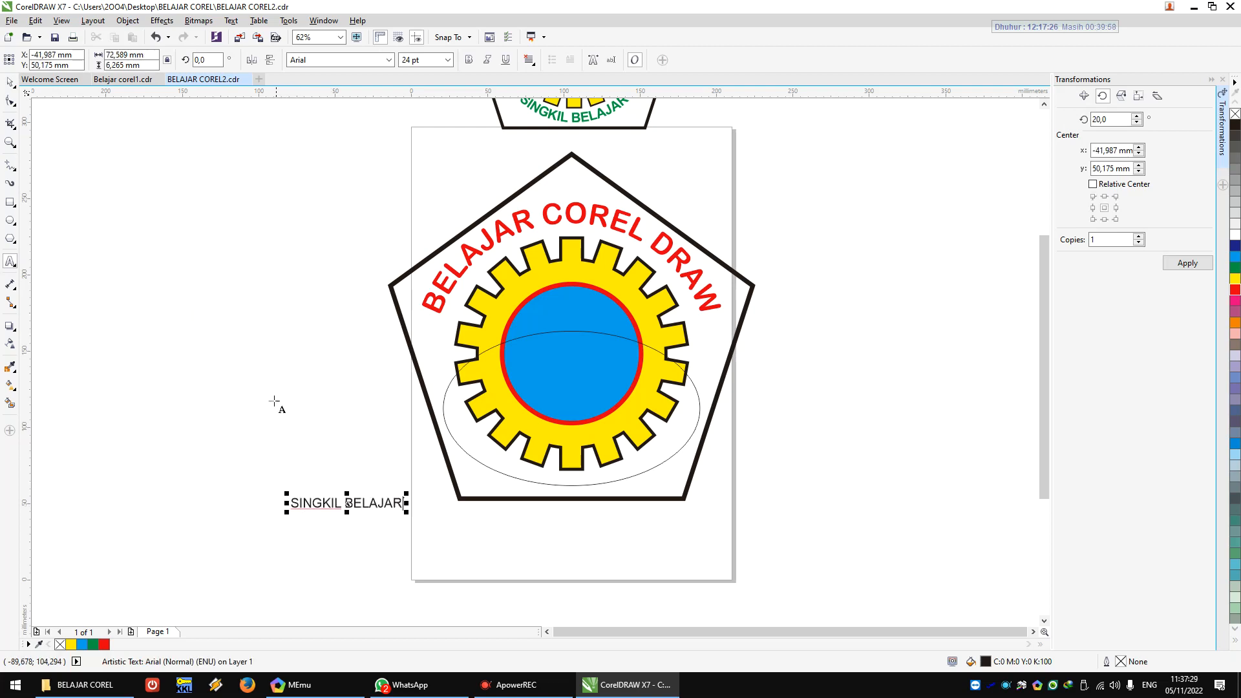
left_click(10, 82)
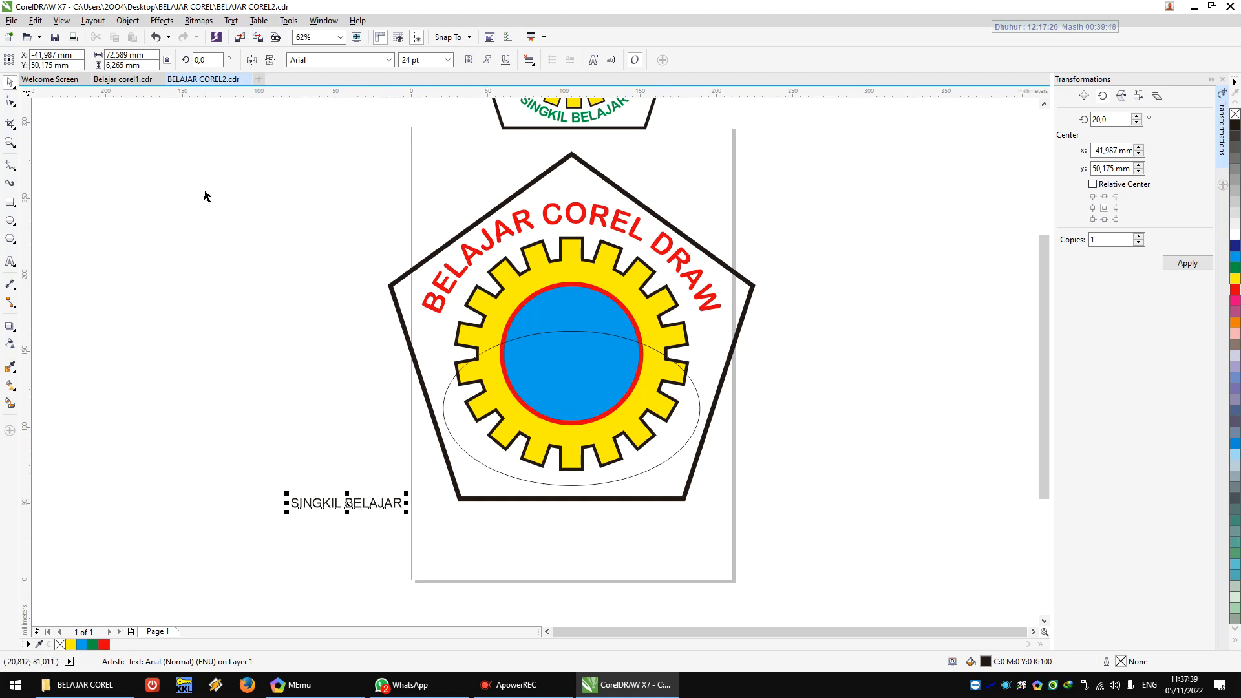
- Fit the SINGKIL BELAJAR text to the ellipse as a path, centred along its lower arc below the gear
left_click(231, 21)
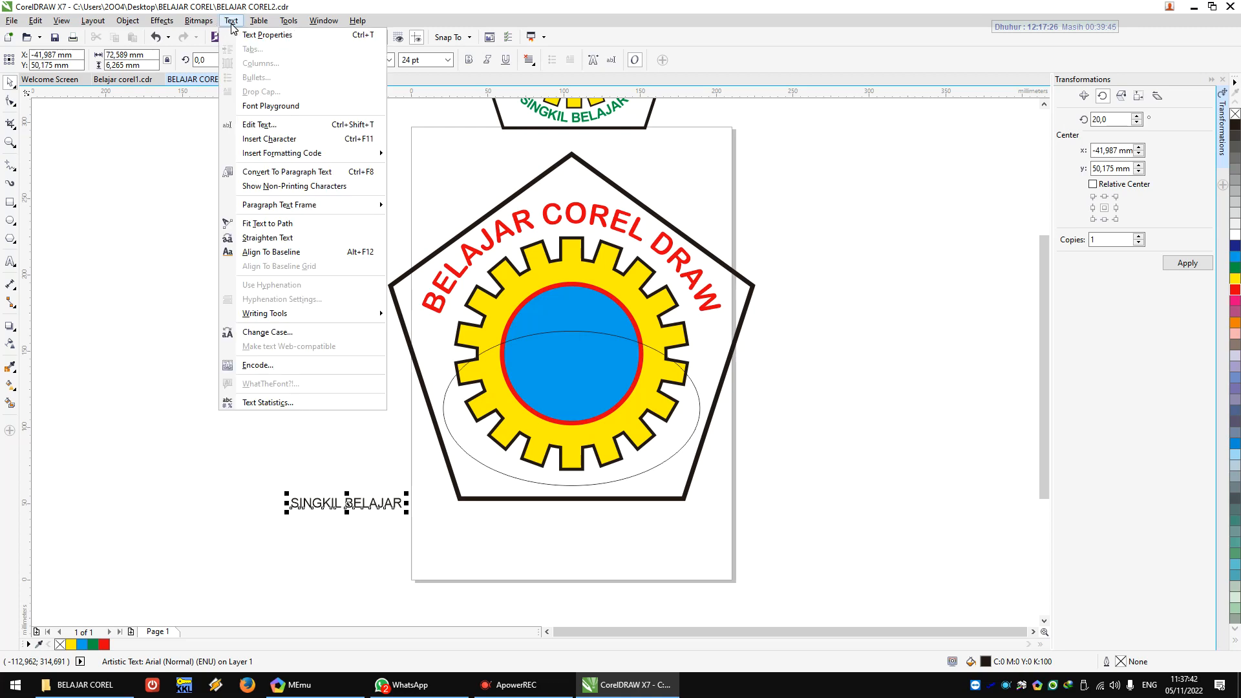
left_click(261, 224)
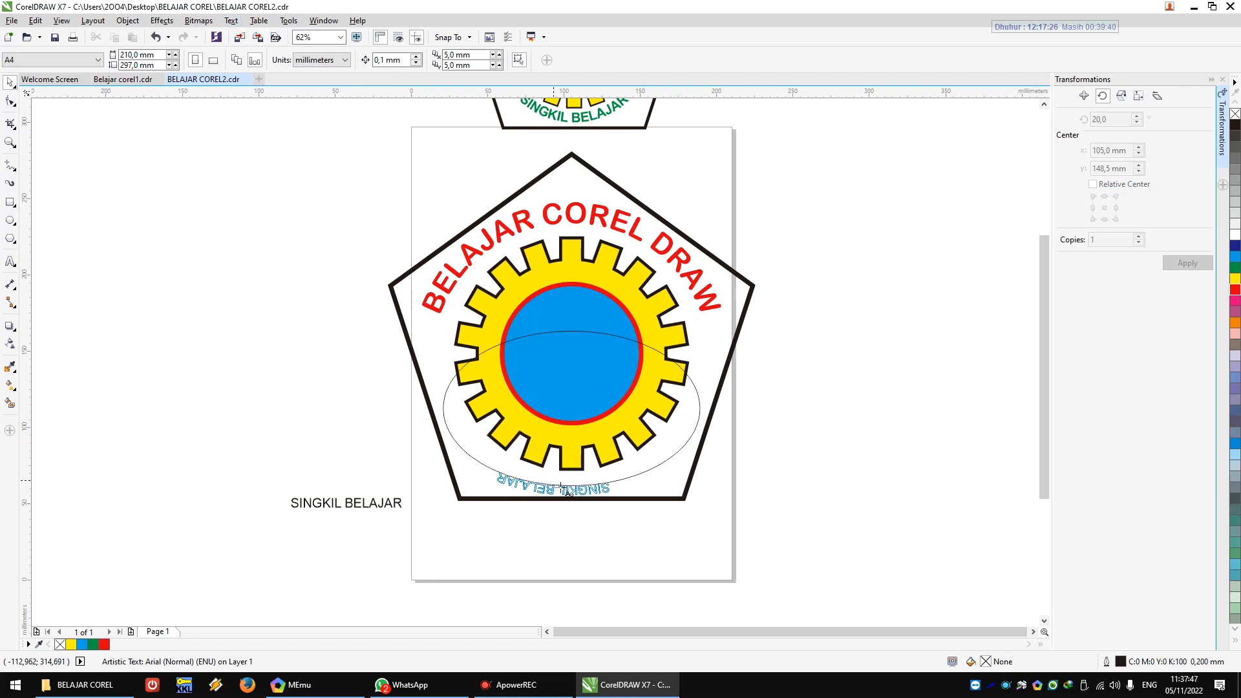
left_click(572, 489)
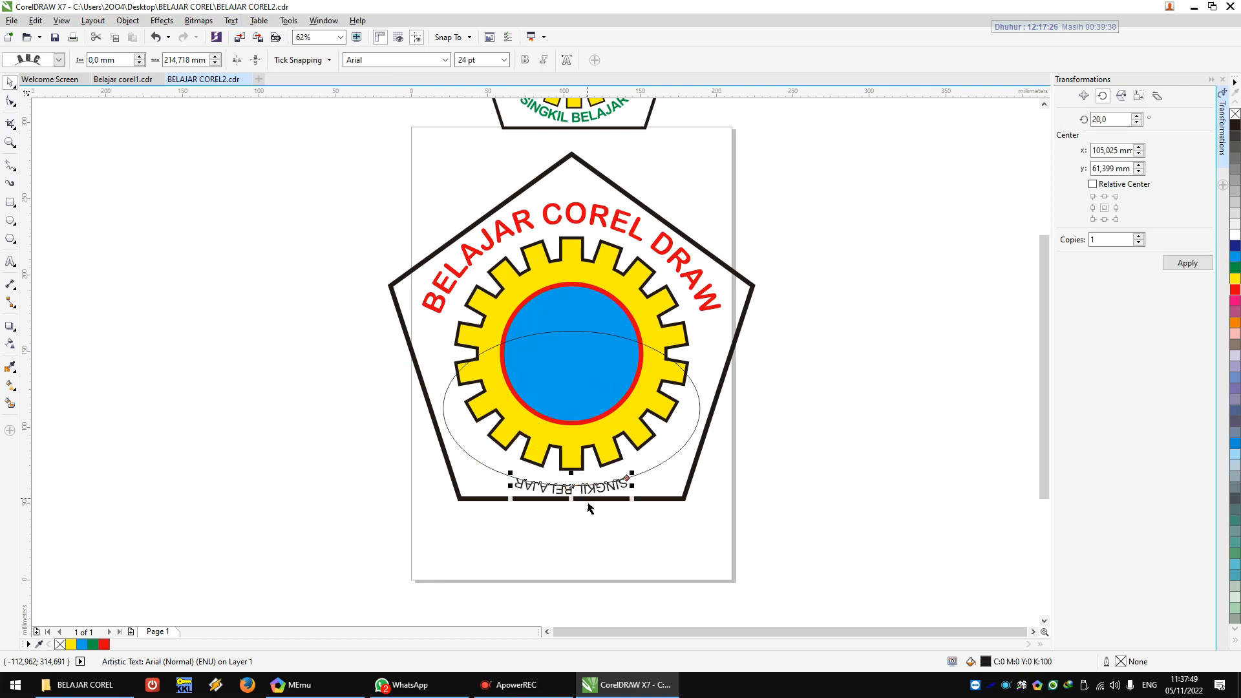
scroll(573, 494, "up", 5)
scroll(578, 501, "down", 2)
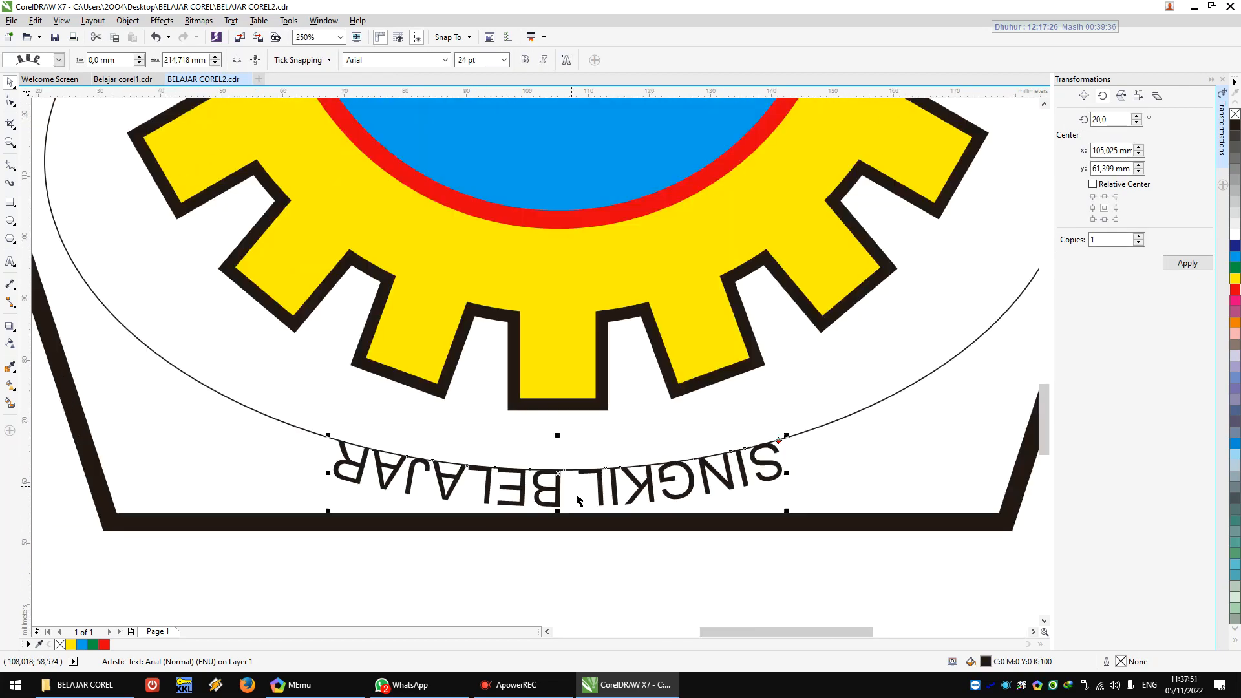
- Mirror the SINGKIL BELAJAR text horizontally and vertically on its path so it reads upright inside the ellipse
scroll(578, 500, "down", 2)
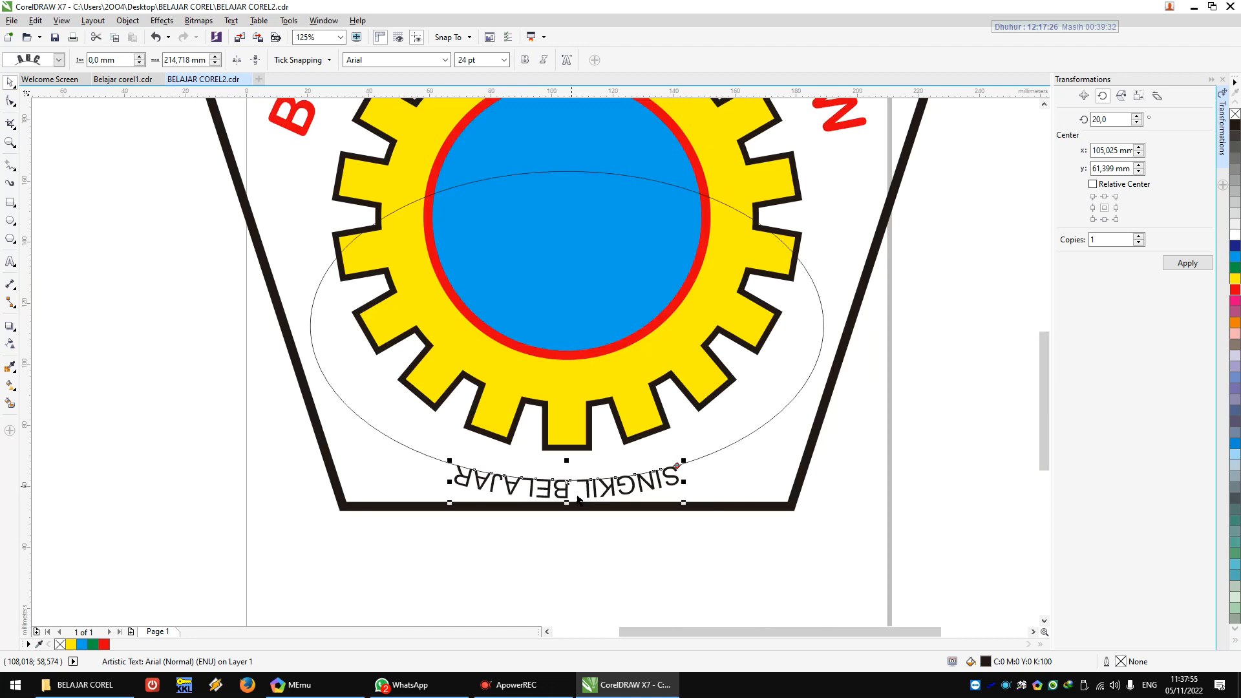
left_click(239, 62)
left_click(238, 63)
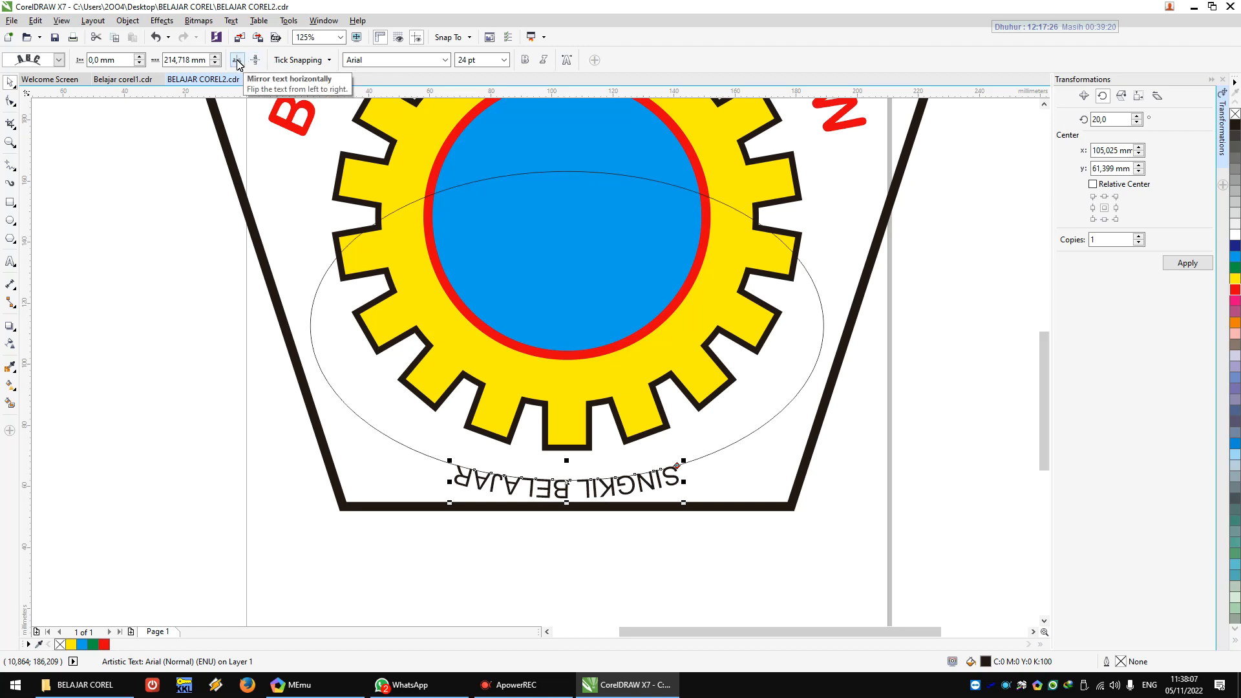
left_click(238, 61)
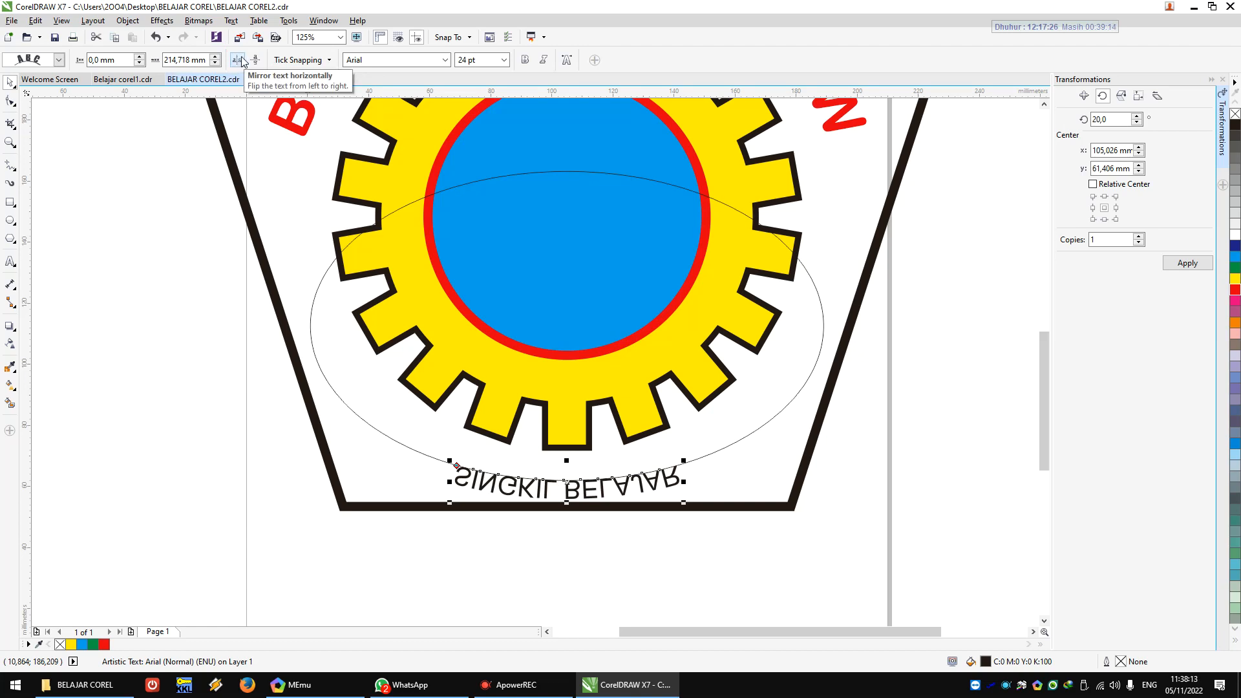
left_click(258, 62)
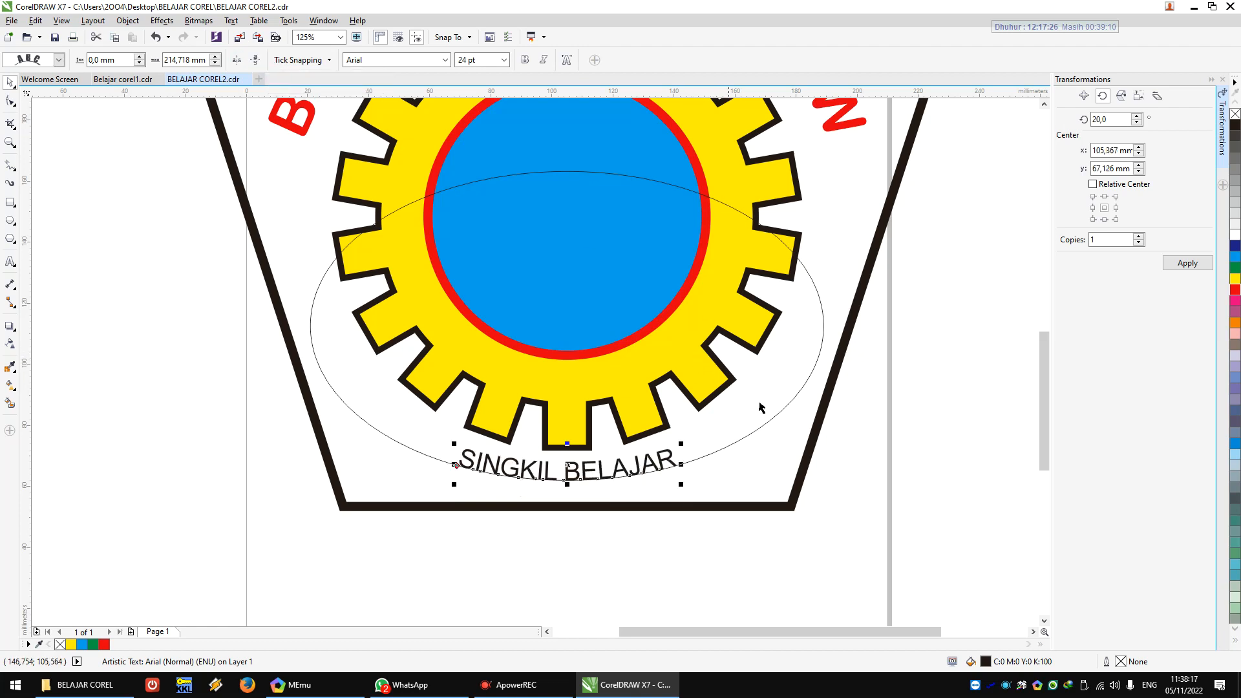
- Enlarge the curved SINGKIL BELAJAR text to about 40.2 pt
mouse_move(689, 456)
left_mouse_down()
mouse_move(728, 433)
mouse_move(694, 448)
left_mouse_up()
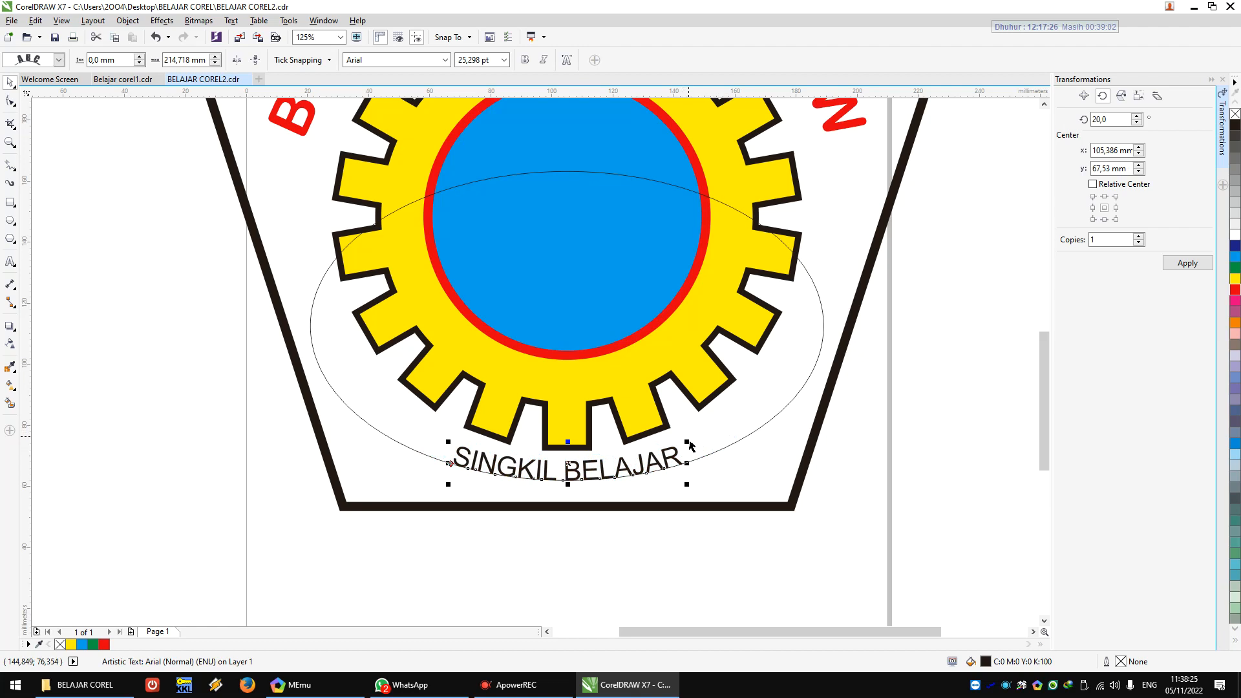
left_click_drag(693, 451, 761, 422)
scroll(674, 422, "down", 1)
scroll(651, 439, "up", 2)
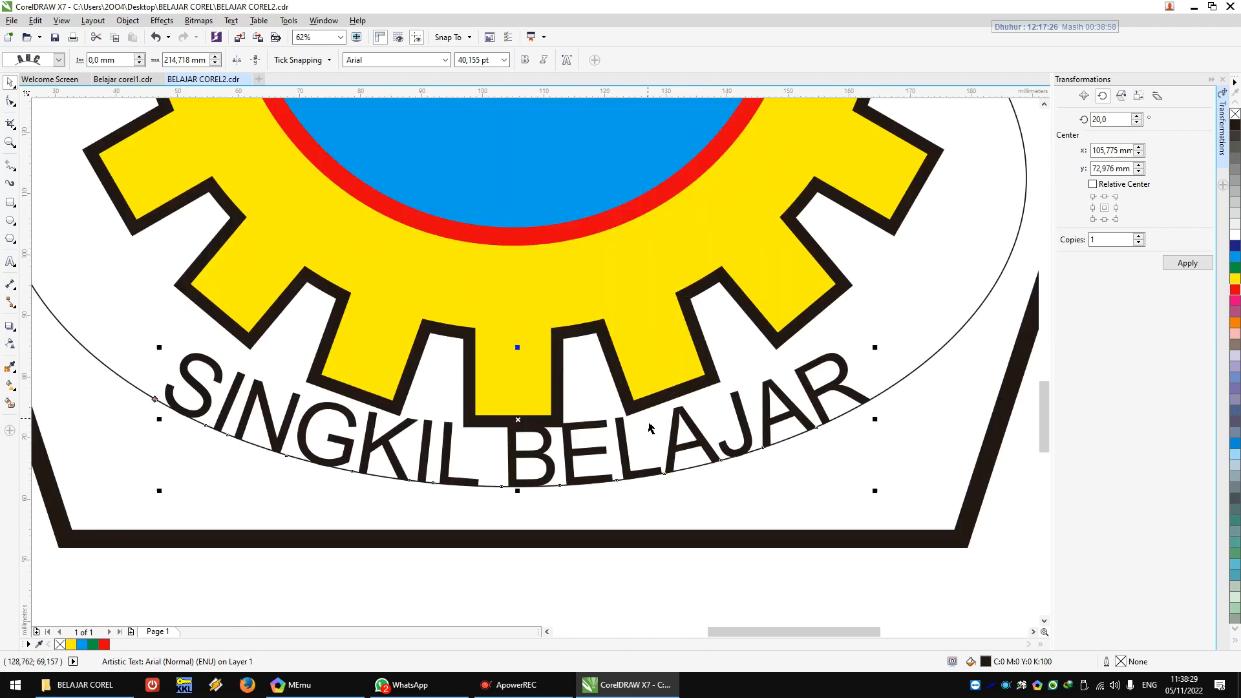
scroll(518, 429, "up", 4)
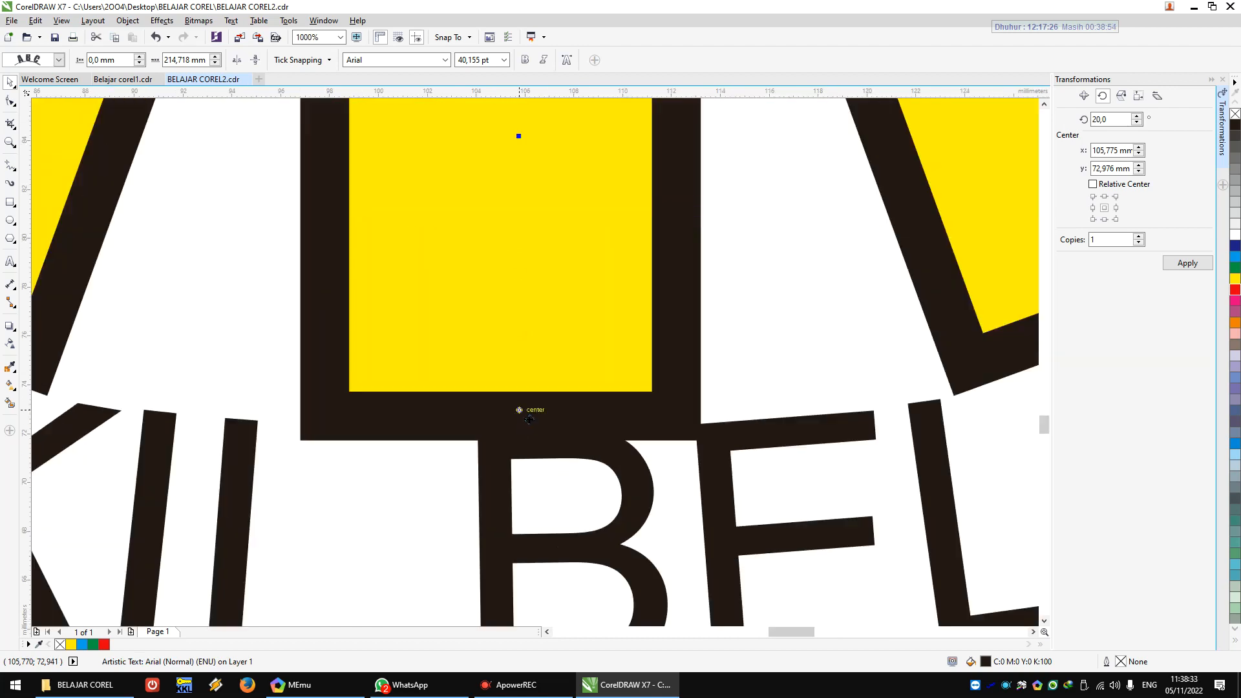
- Offset the SINGKIL BELAJAR text 2.0 mm from its elliptical path so it sits lower, clear of the gear's bottom tooth
scroll(529, 420, "down", 4)
scroll(529, 430, "up", 1)
scroll(528, 439, "down", 1)
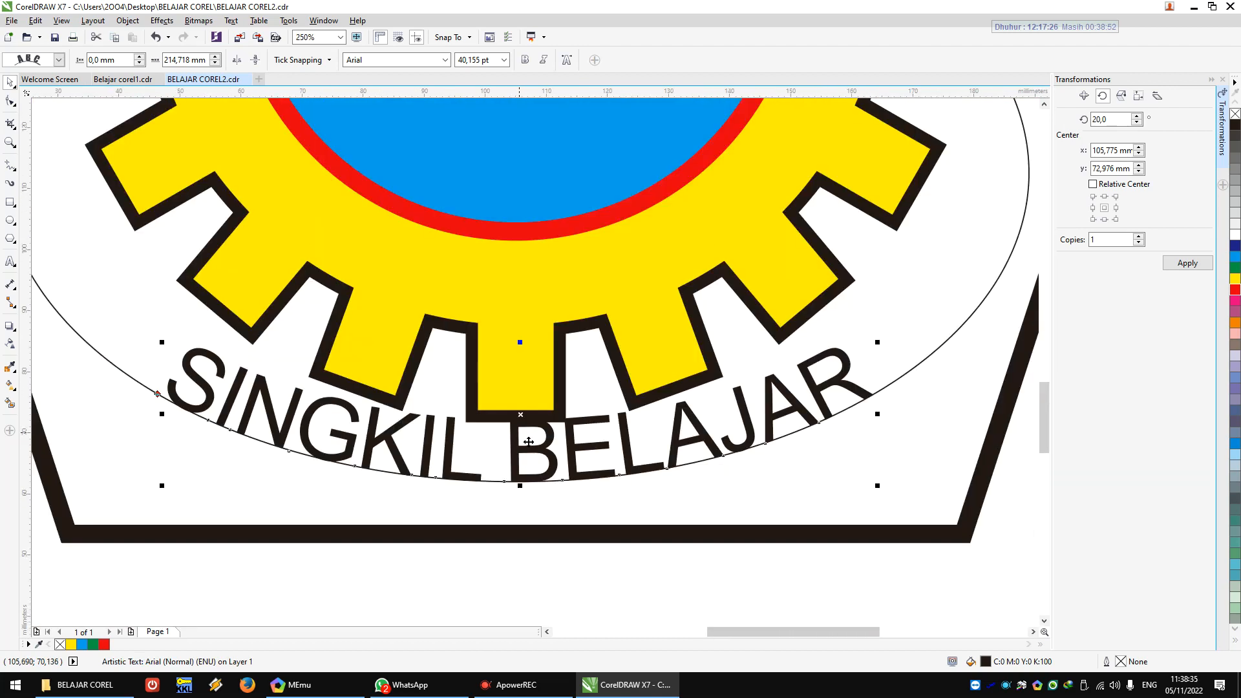
left_click_drag(529, 424, 528, 439)
scroll(529, 439, "down", 4)
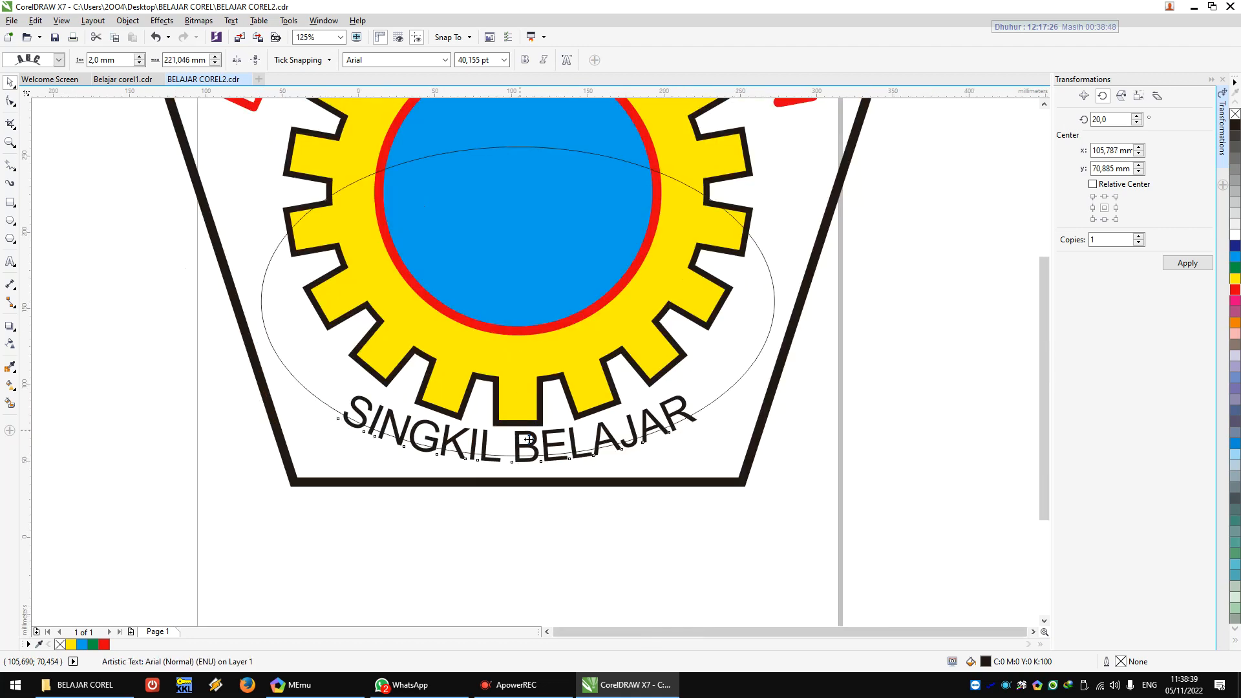
- Delete the control ellipse that guides the SINGKIL BELAJAR text, keeping the curved lettering
left_click(711, 445)
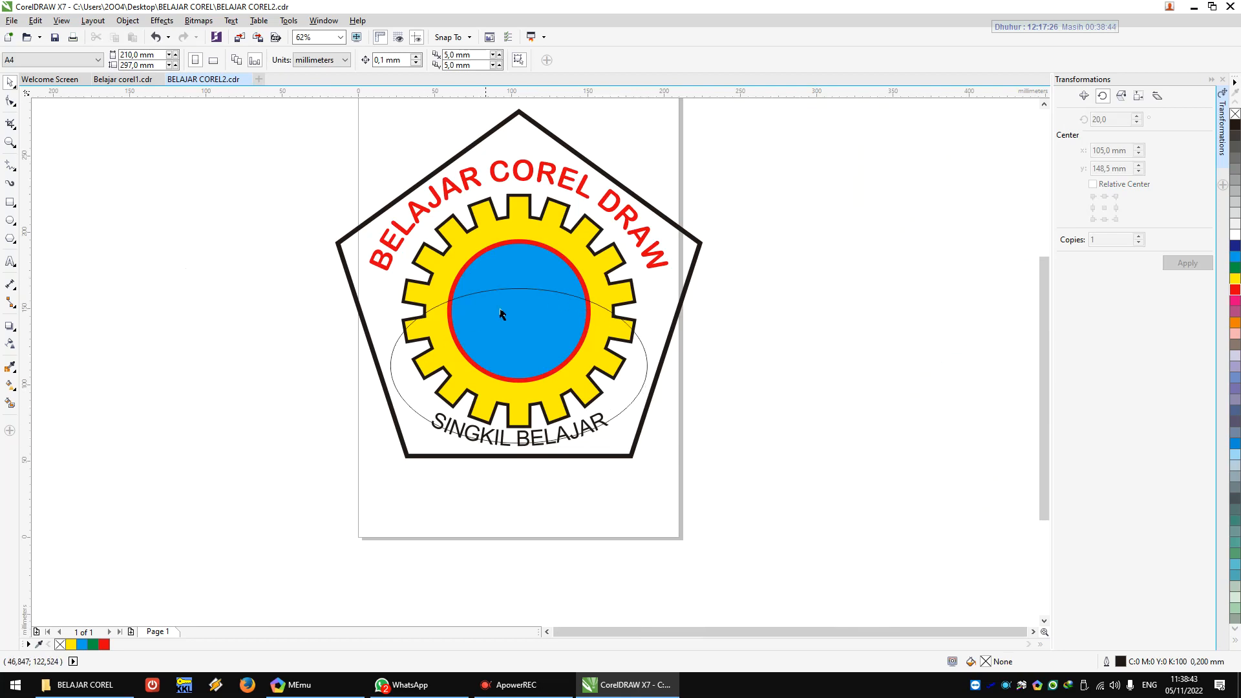
left_click(647, 367)
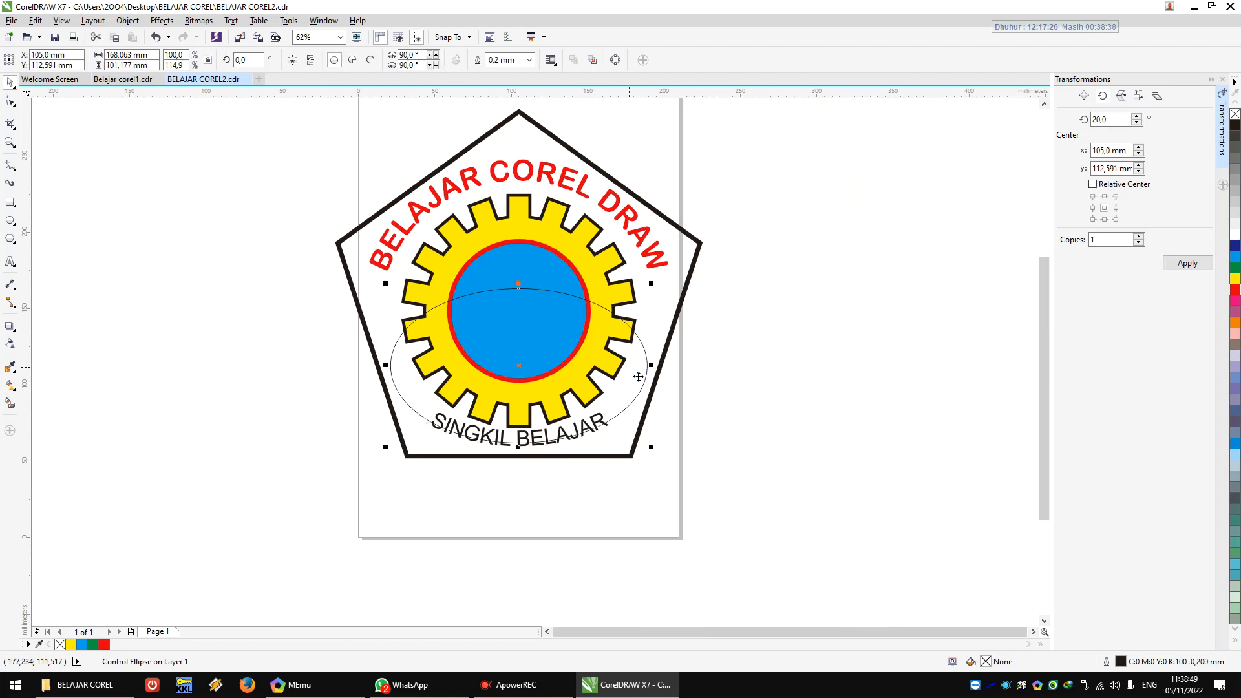
key("Delete")
- Fill the curved SINGKIL BELAJAR text in the large emblem with green (C:100 M:0 Y:100 K:0)
scroll(621, 395, "down", 2)
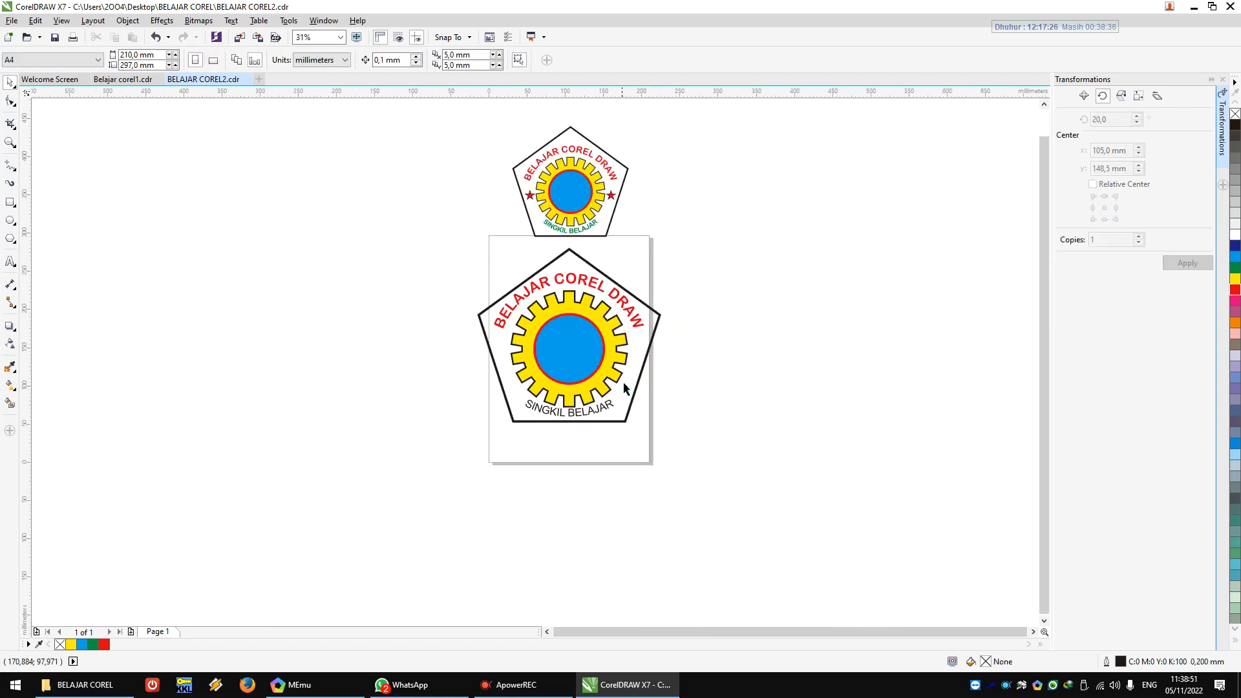
scroll(627, 328, "up", 2)
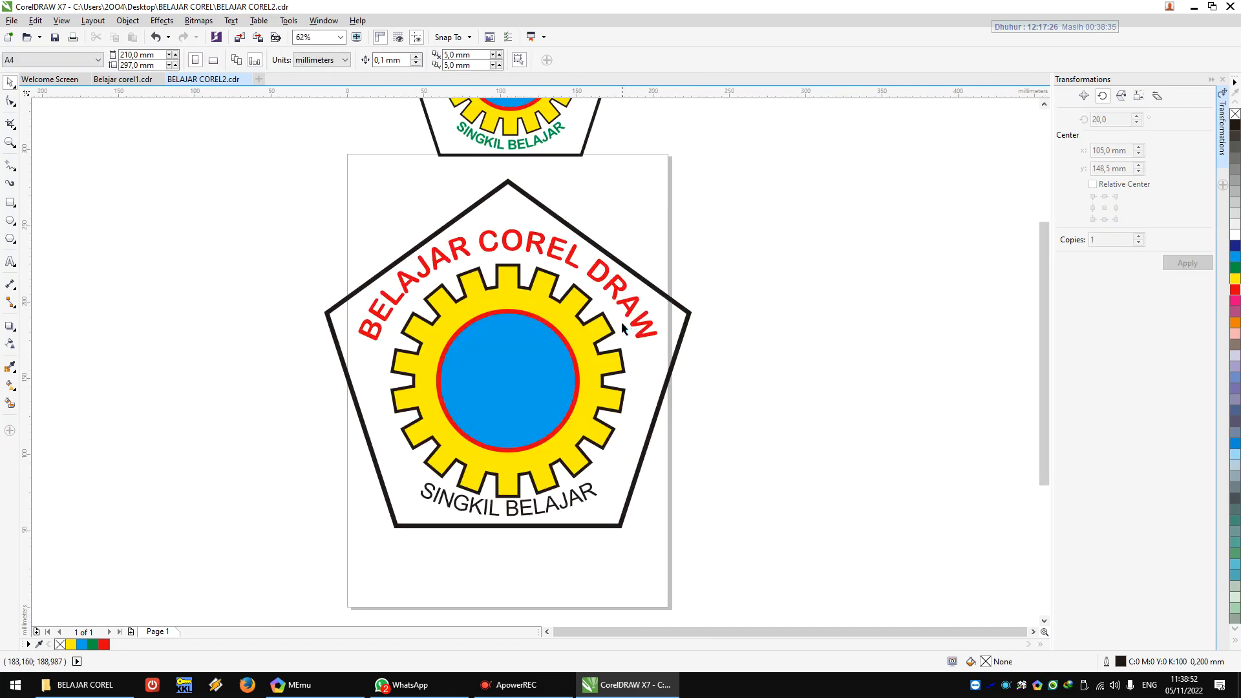
left_click(583, 496)
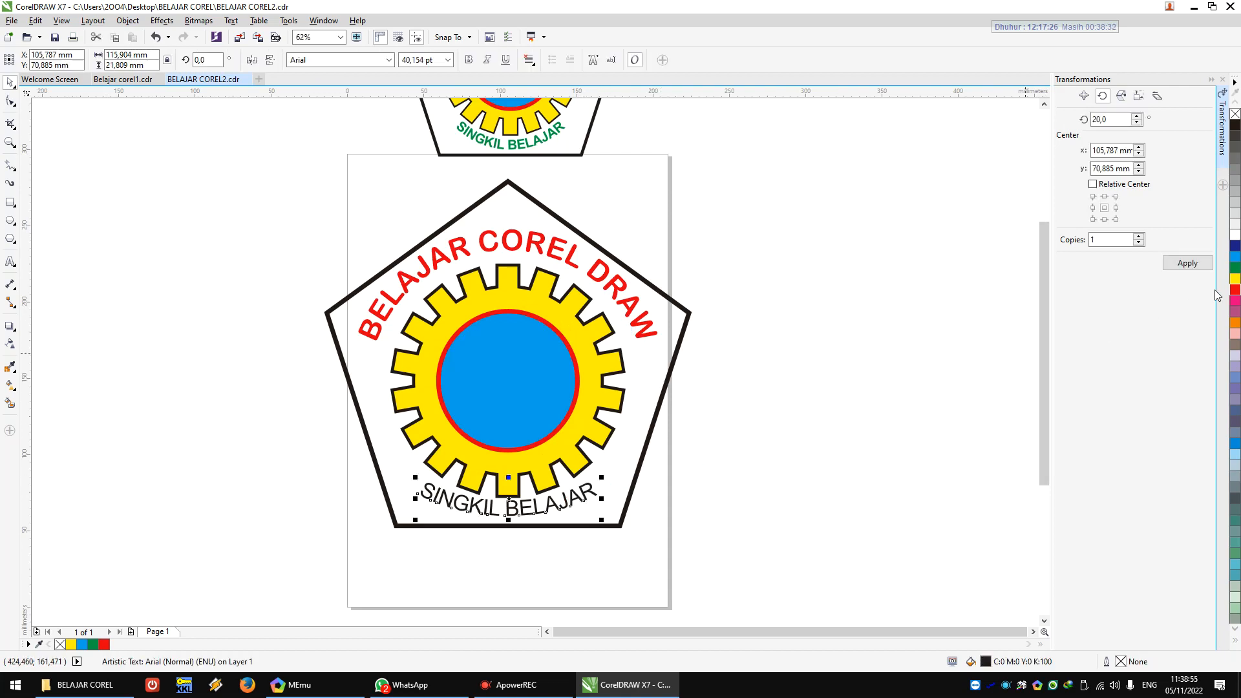
left_click(1234, 268)
scroll(740, 371, "down", 2)
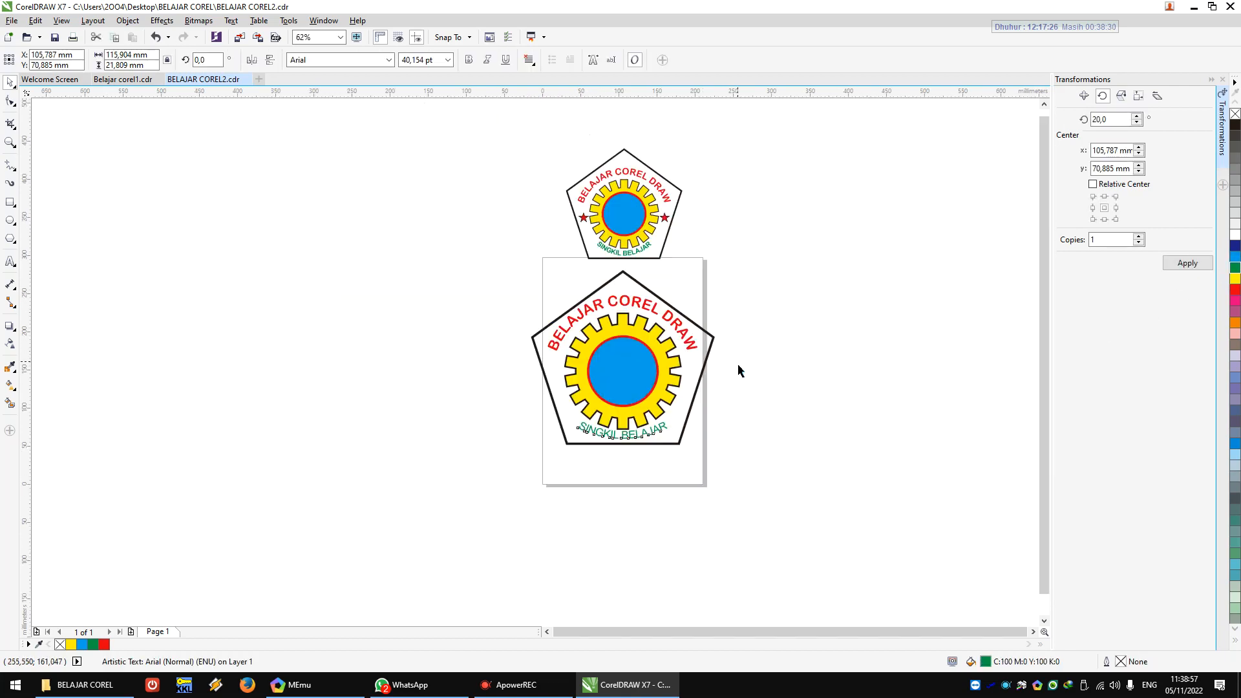
left_click(1044, 104)
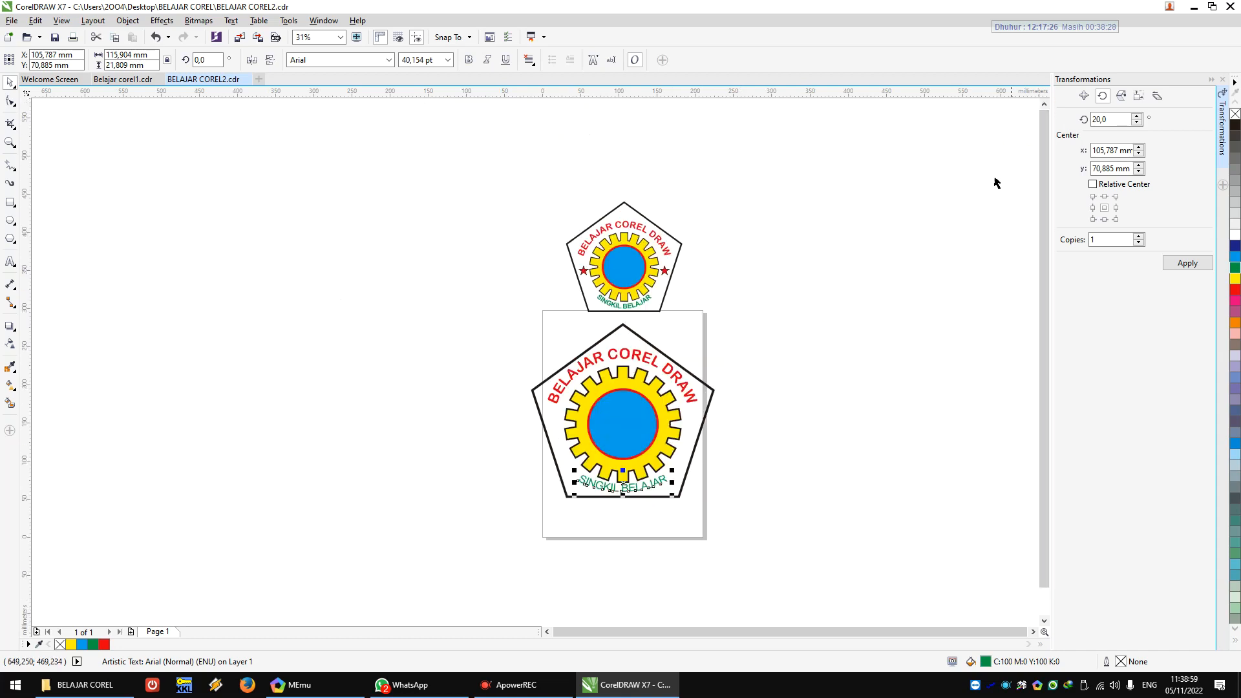